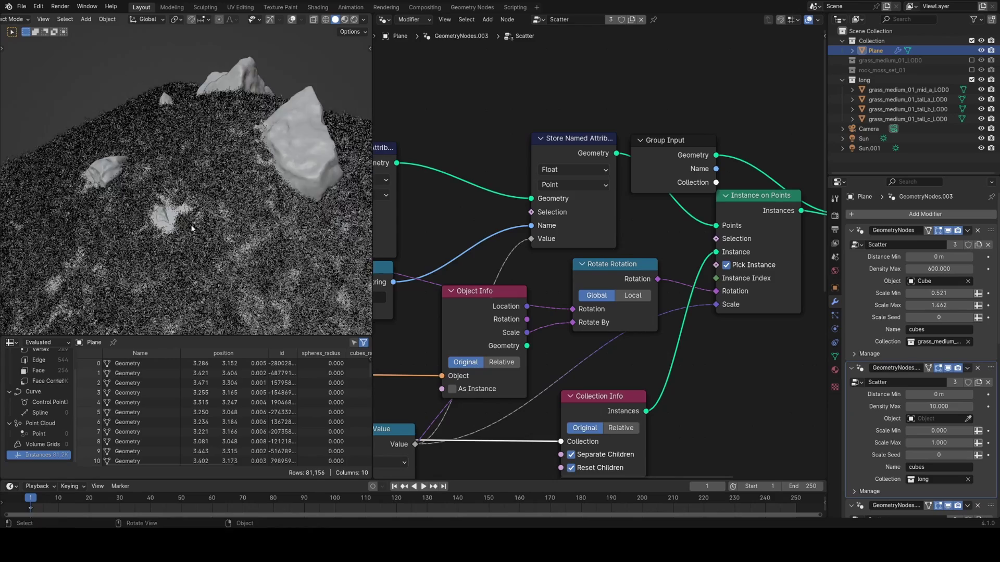
Step: Save the file and display the whole node tree of the Avoidance modifier
key(ctrl+s)
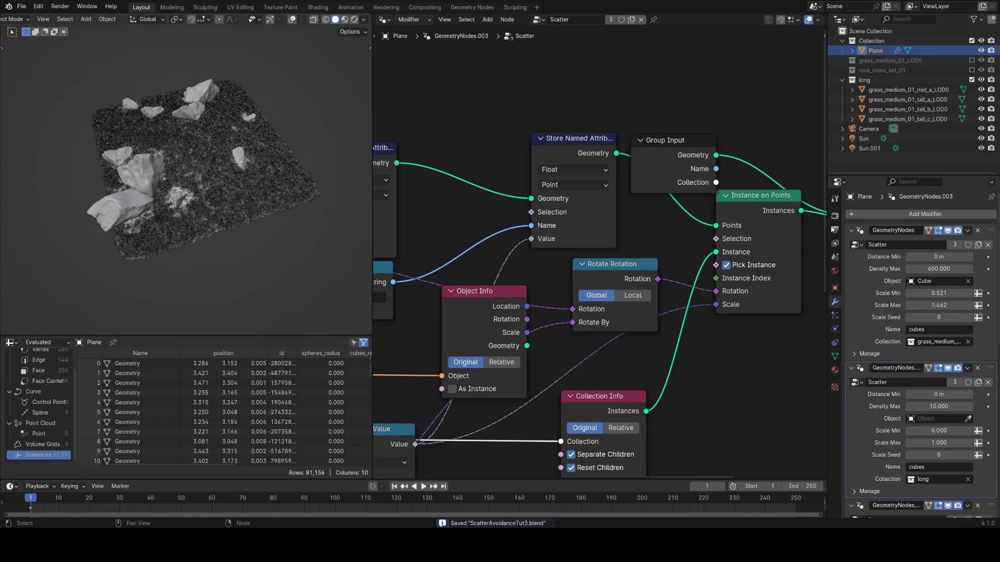
scroll(893, 290, down, 5)
click(894, 289)
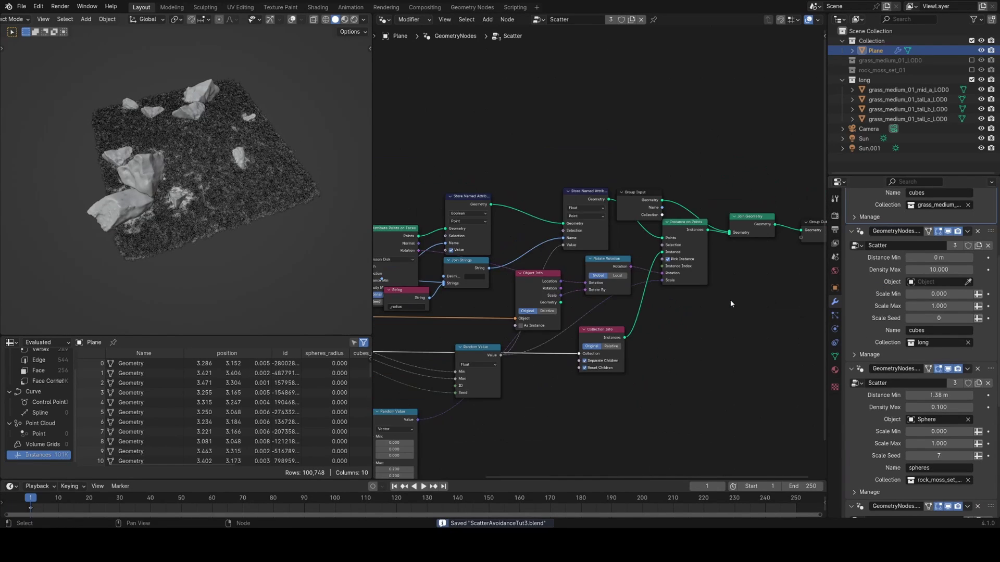
scroll(730, 298, down, 3)
scroll(733, 299, up, 2)
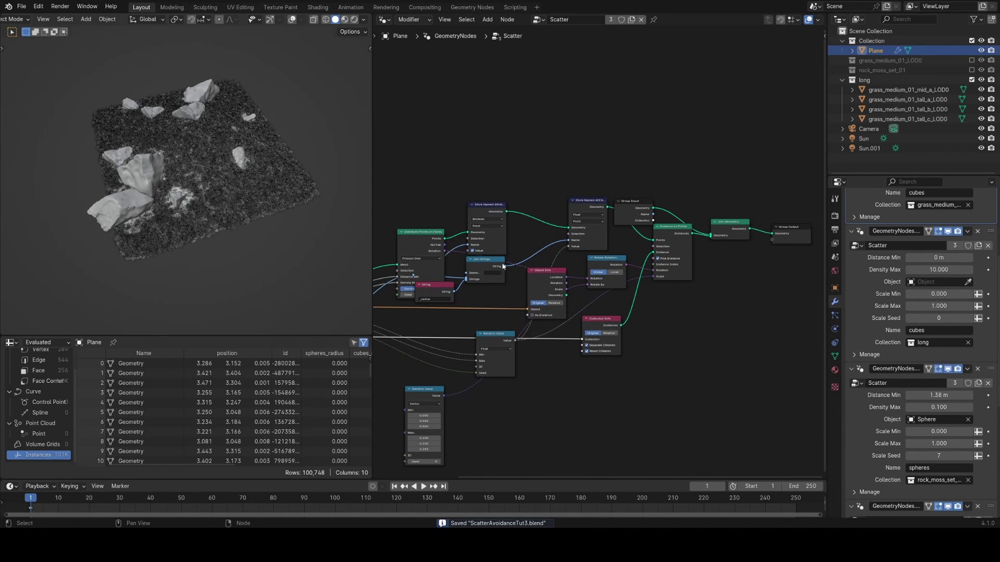
scroll(885, 364, down, 5)
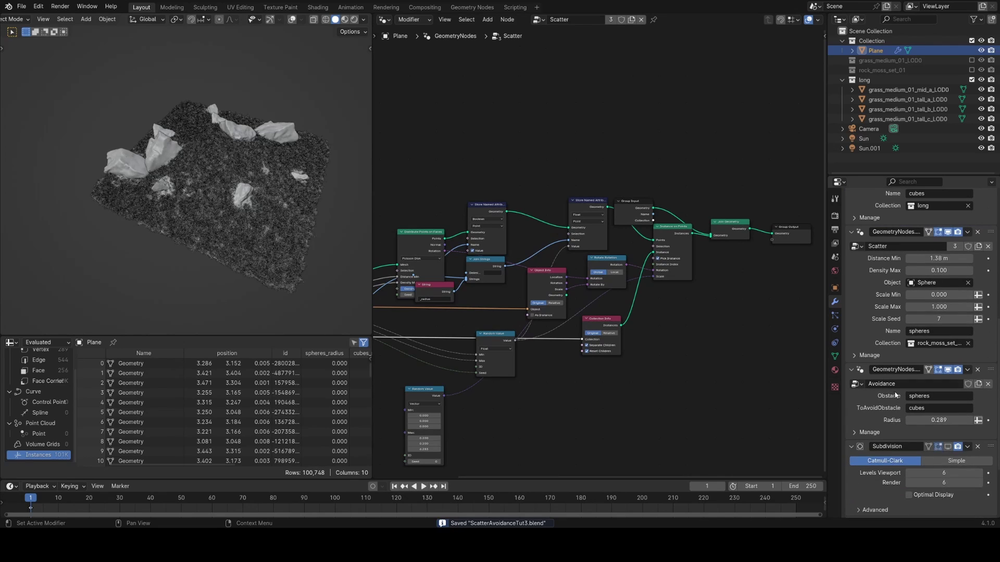
click(878, 396)
key(Home)
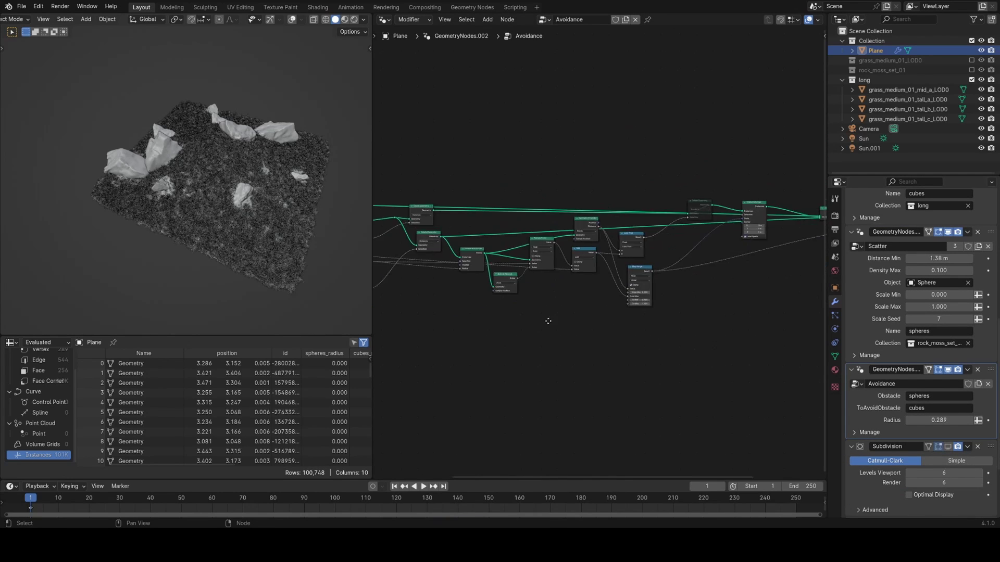
ctrl+scroll(585, 312, up, 3)
scroll(234, 235, up, 5)
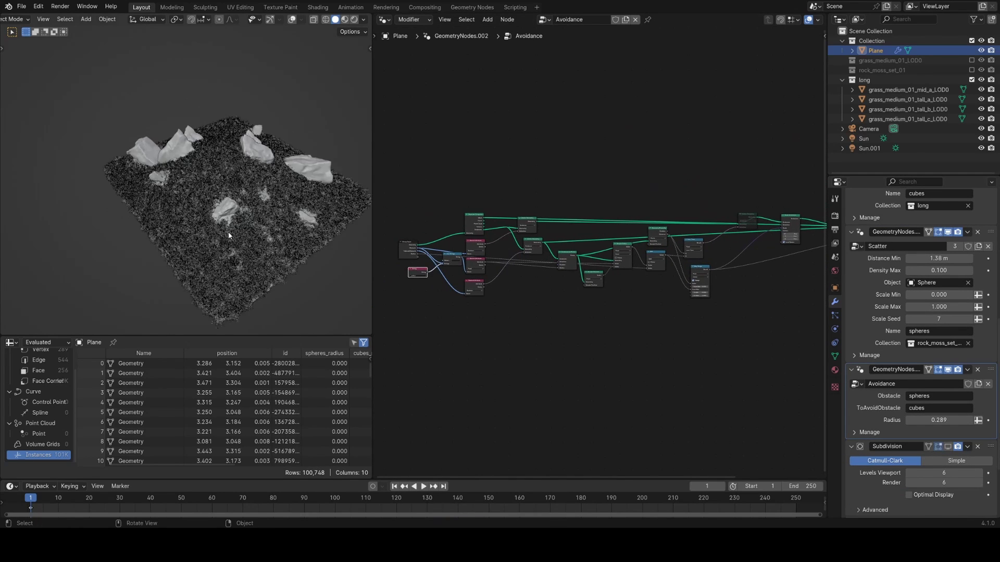
Step: Toggle muting on the Delete Geometry node in the Avoidance group to compare the scatter, leaving the node active
scroll(577, 258, up, 6)
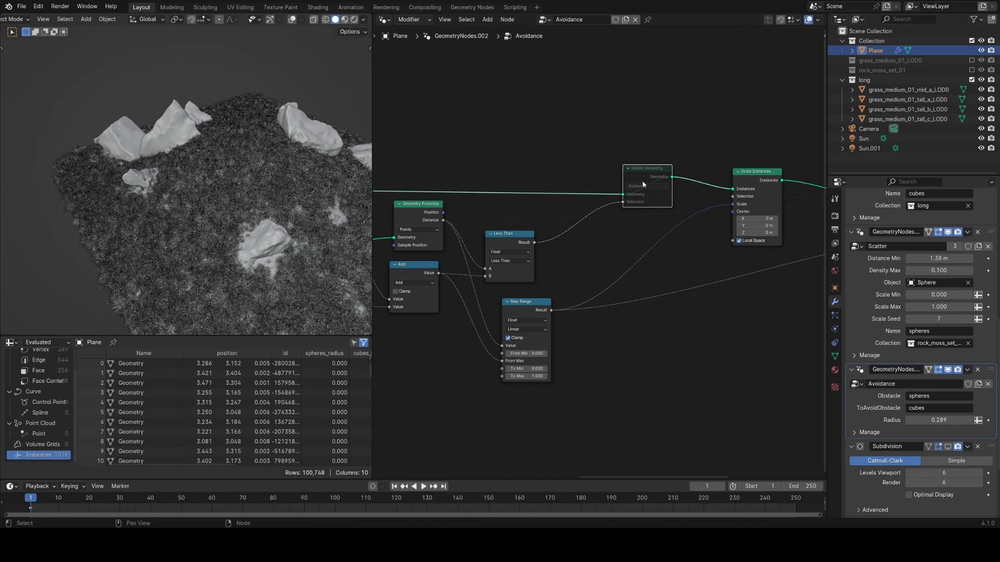
key(m)
key(m)
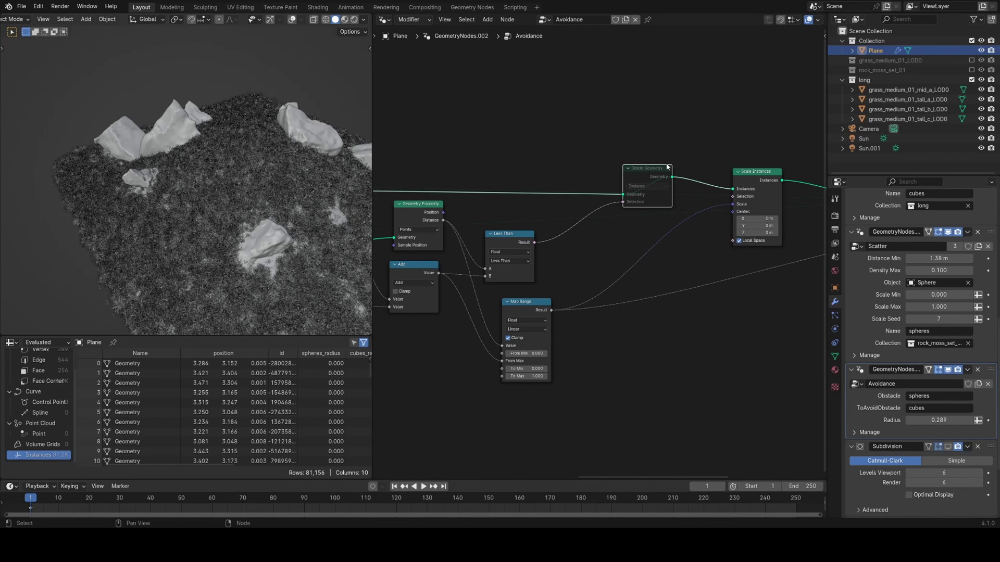
key(m)
middle_drag(255, 169, 264, 238)
scroll(264, 237, down, 3)
middle_drag(211, 178, 252, 213)
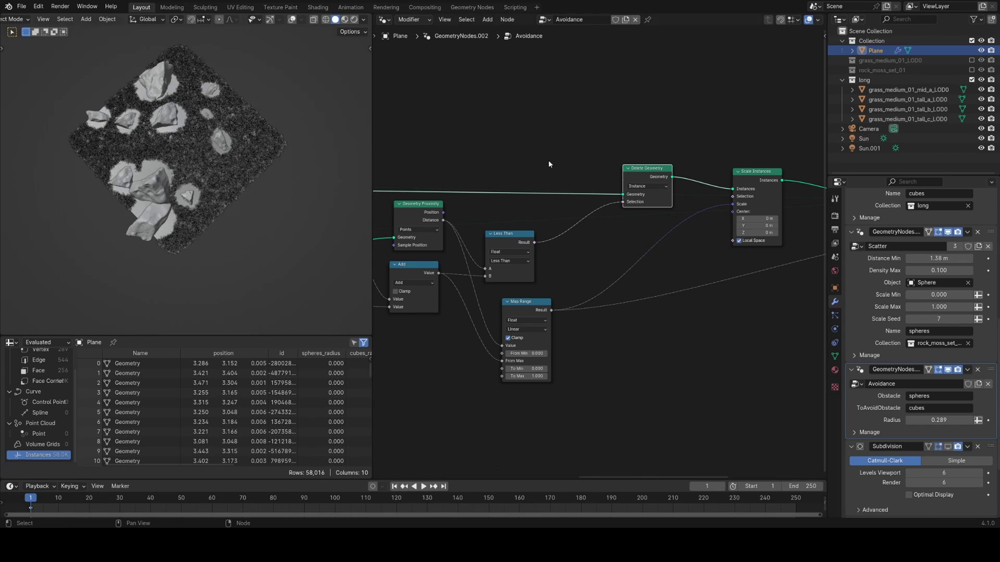
Step: Save simpleDemo.blend and examine the cubes scattered over the plane from several angles
key(ctrl+s)
middle_drag(744, 245, 679, 236)
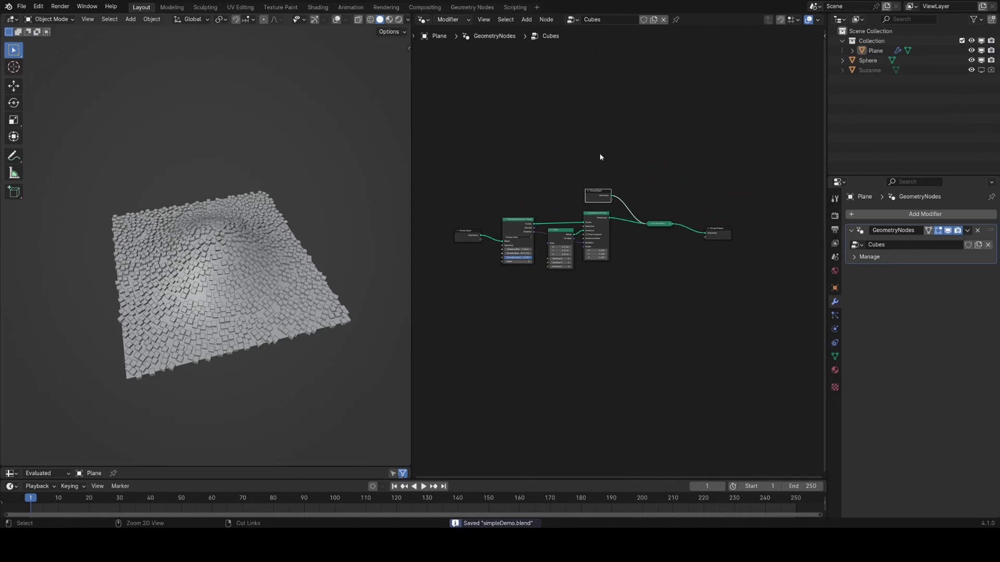
middle_drag(625, 221, 679, 225)
scroll(671, 227, up, 4)
scroll(323, 286, up, 3)
middle_drag(290, 288, 234, 295)
scroll(303, 285, down, 3)
scroll(235, 296, up, 3)
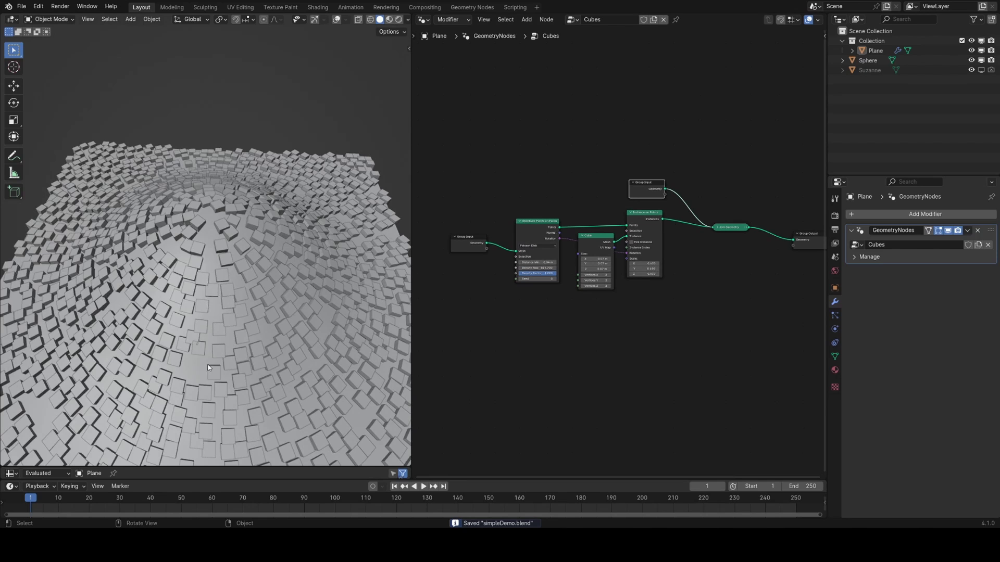
scroll(208, 368, down, 3)
middle_drag(208, 367, 167, 319)
Step: Add a UV sphere at the plane's corner and move it into a new collection named Obstacles
key(shift+a)
mouse_move(224, 278)
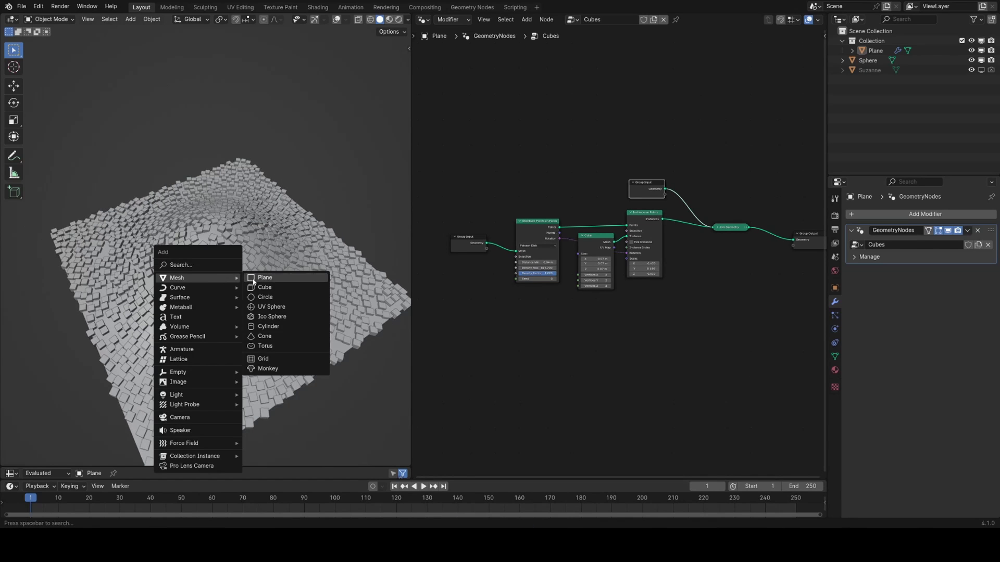
click(271, 307)
key(m)
click(209, 229)
text(S)
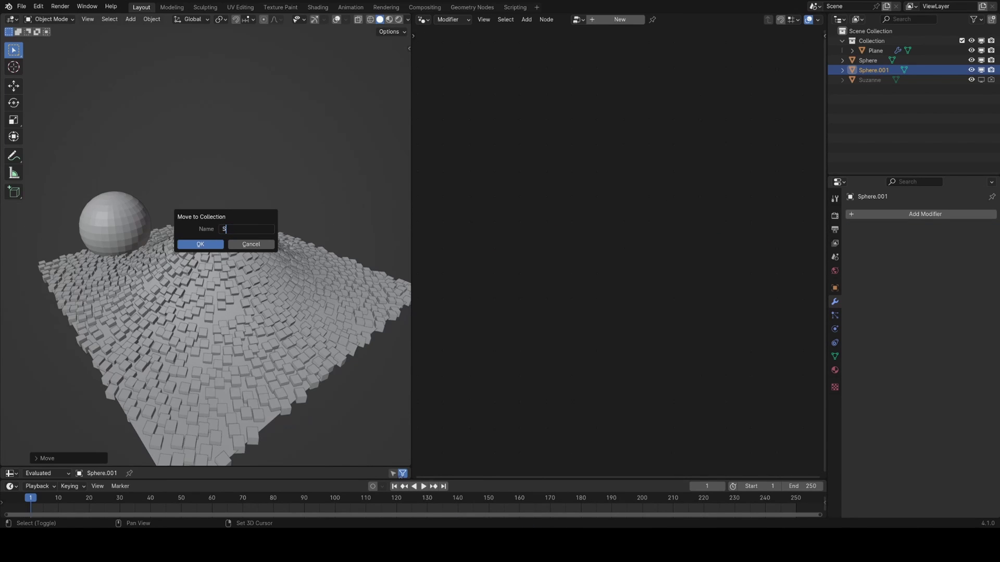
text(pheres)
key(Return)
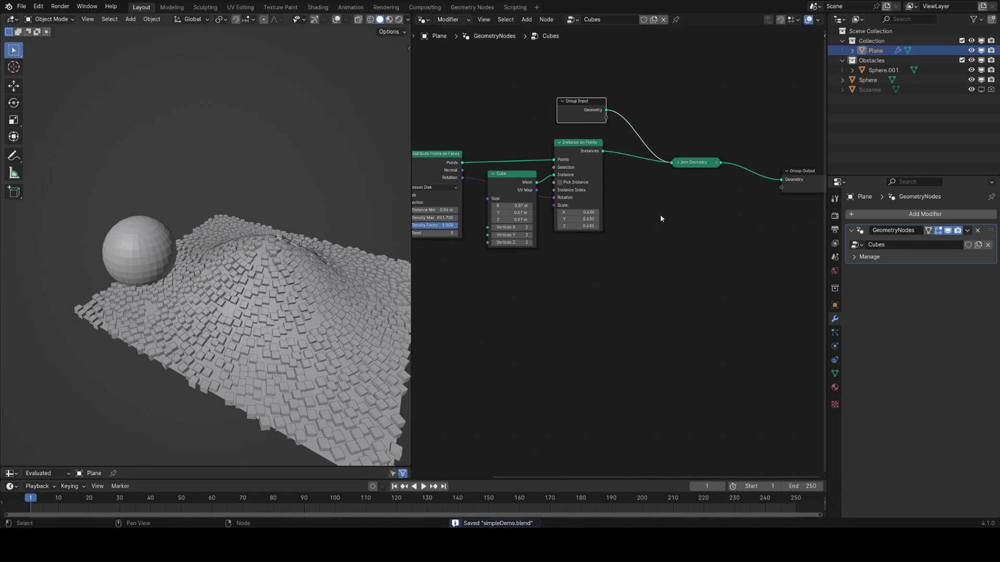
Step: Bring the Obstacles collection into the Cubes node tree, set to Relative, connect it to a Realize Instances node, and save
middle_drag(661, 214, 694, 229)
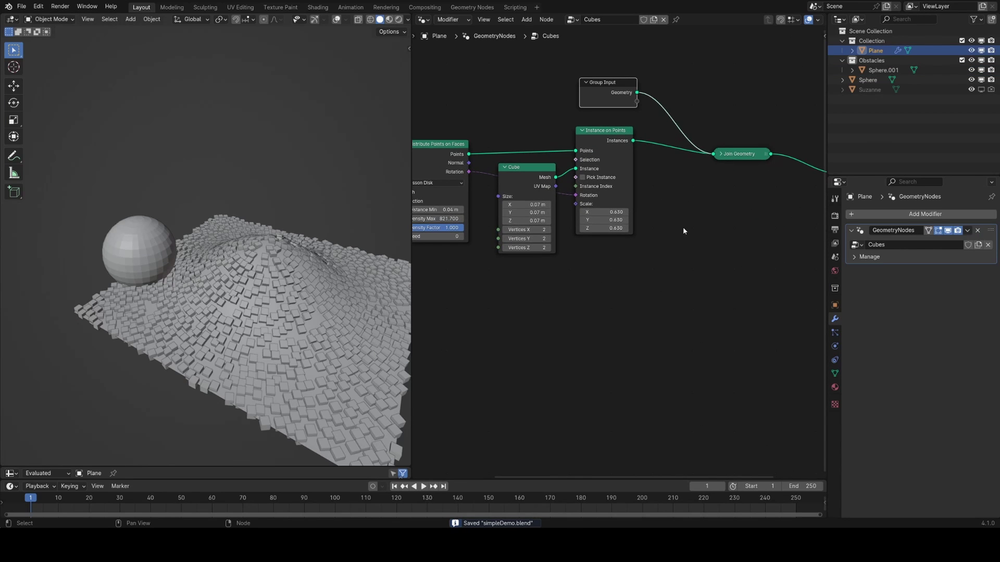
drag(871, 60, 577, 278)
text(real)
key(Return)
click(678, 283)
click(617, 286)
drag(673, 270, 629, 280)
click(629, 281)
key(ctrl+s)
Step: Add a Geometry Proximity node fed by Realize Instances and insert Scale Instances between Instance on Points and Join Geometry
key(shift+a)
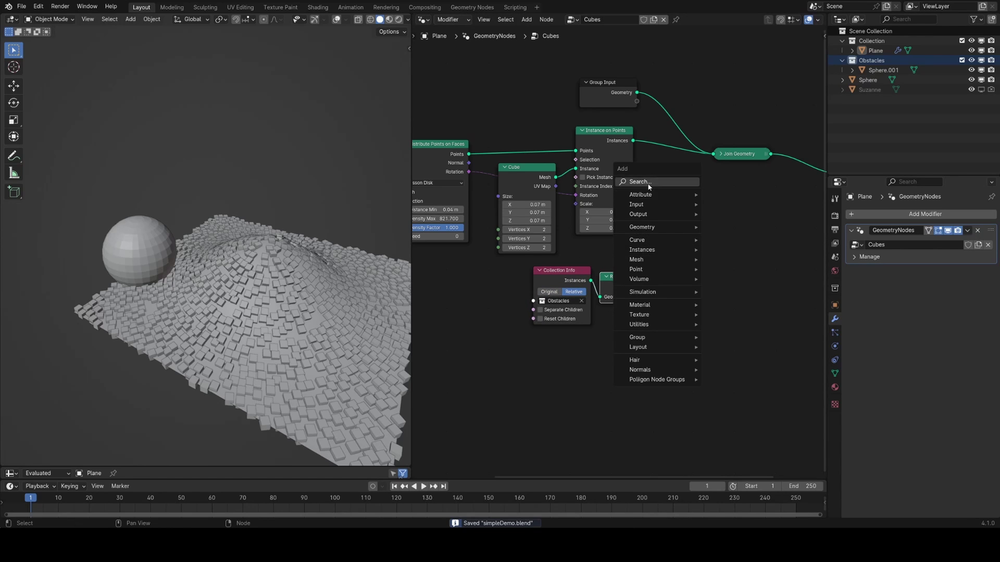
text(geome)
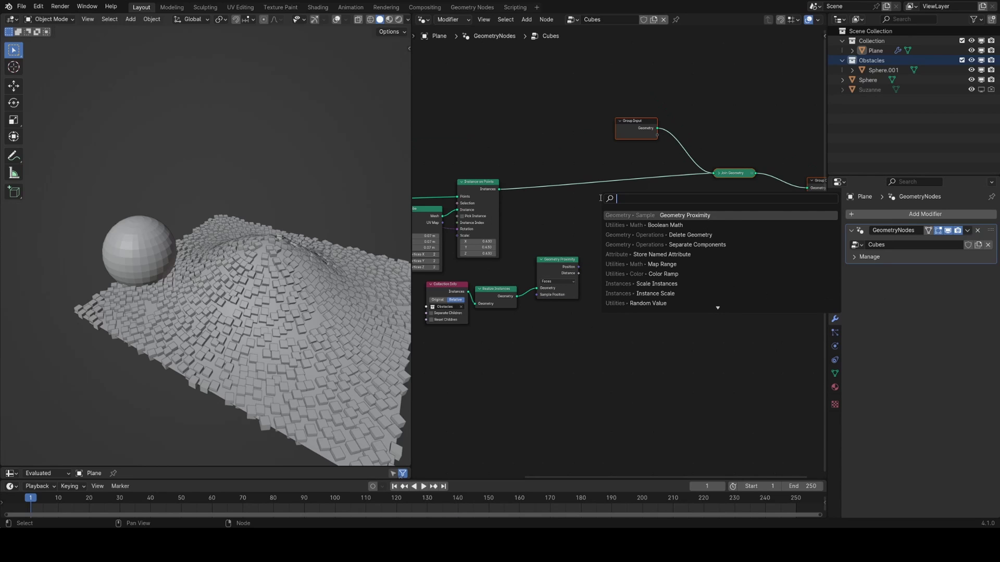
text(sca)
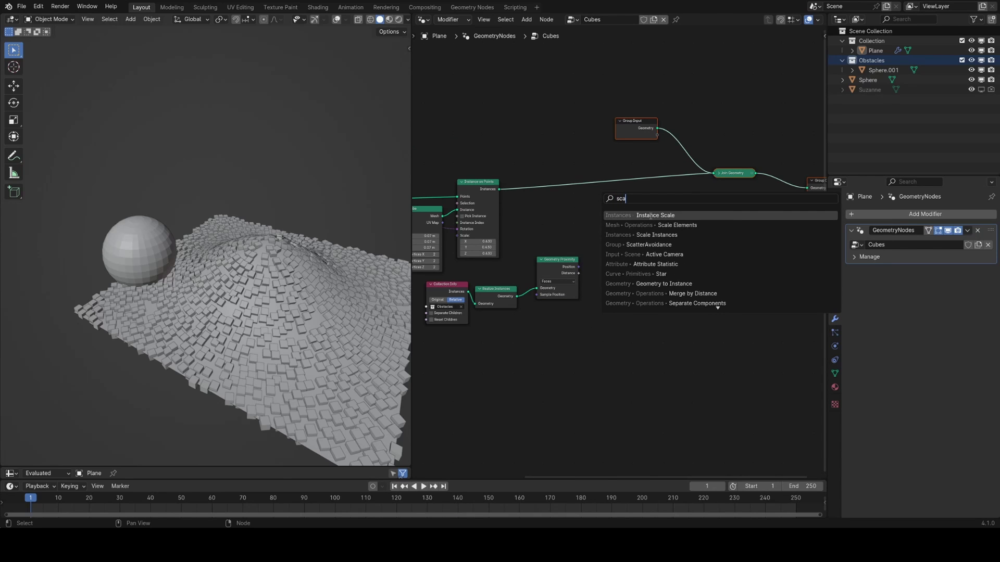
click(673, 234)
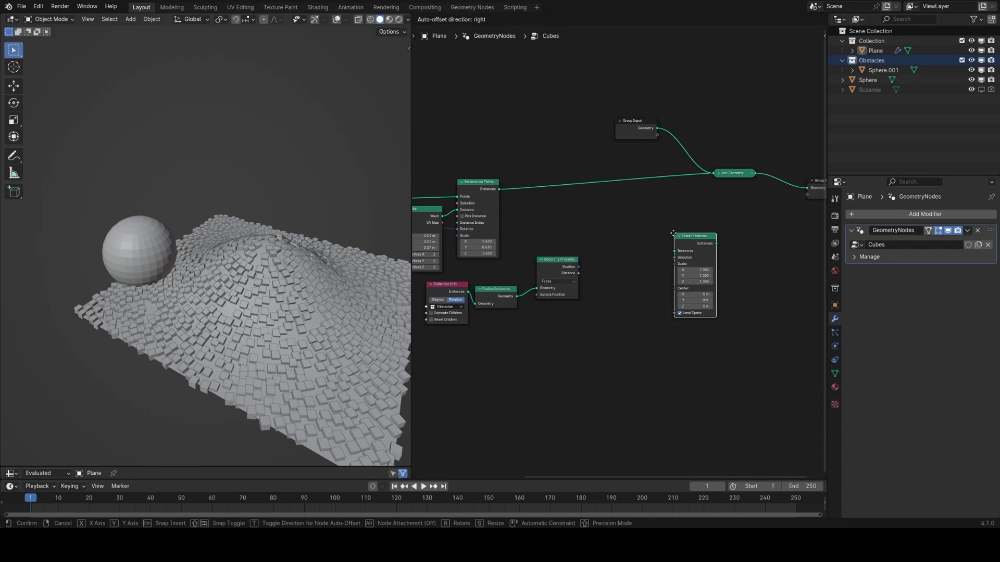
click(649, 184)
scroll(645, 190, up, 2)
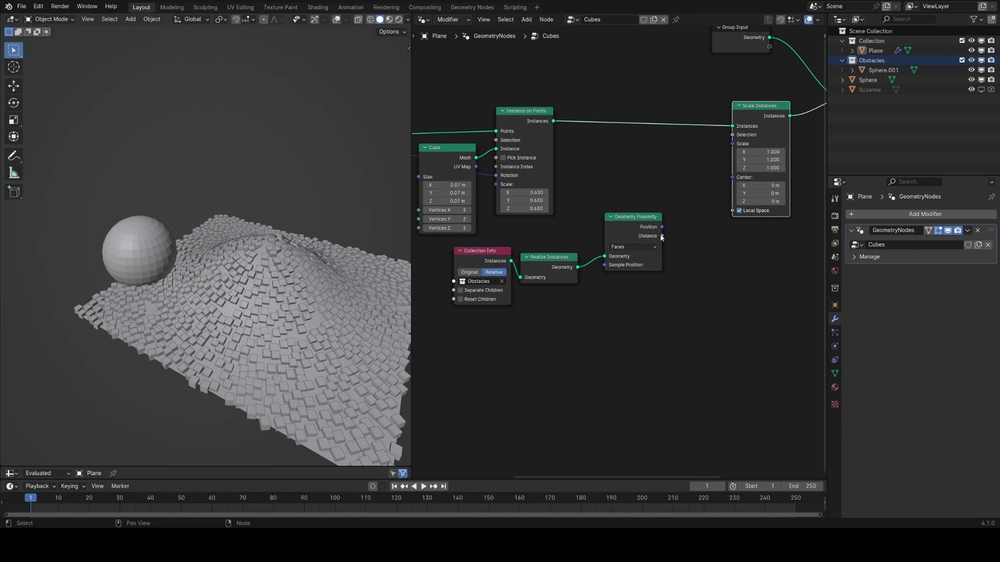
Step: Drive the Scale input of Scale Instances with the Geometry Proximity distance and save the file
drag(662, 237, 732, 144)
middle_drag(205, 216, 227, 232)
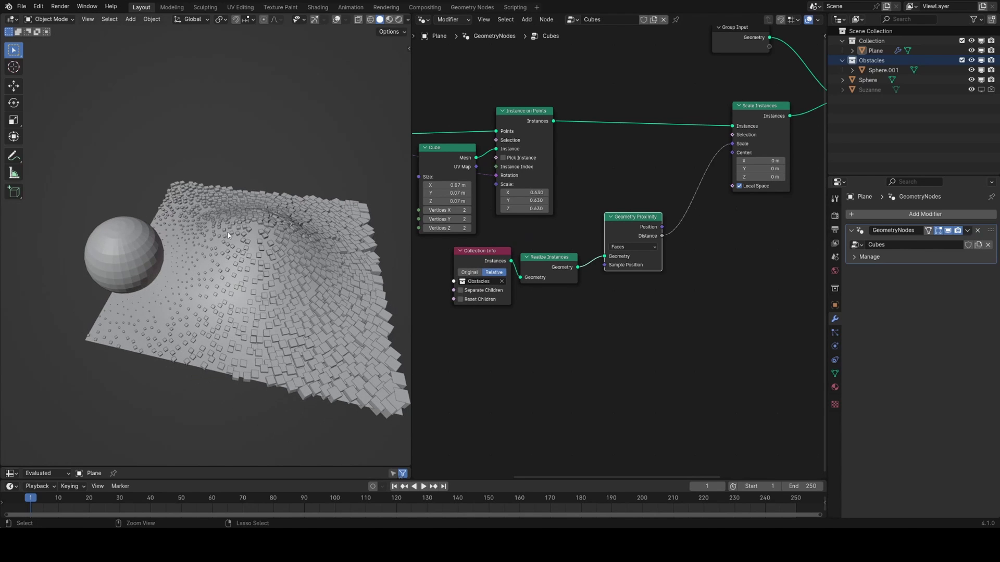
key(ctrl+s)
Step: Move the obstacle sphere around the plane's corner to test its effect on the cube sizes
click(146, 240)
key(g)
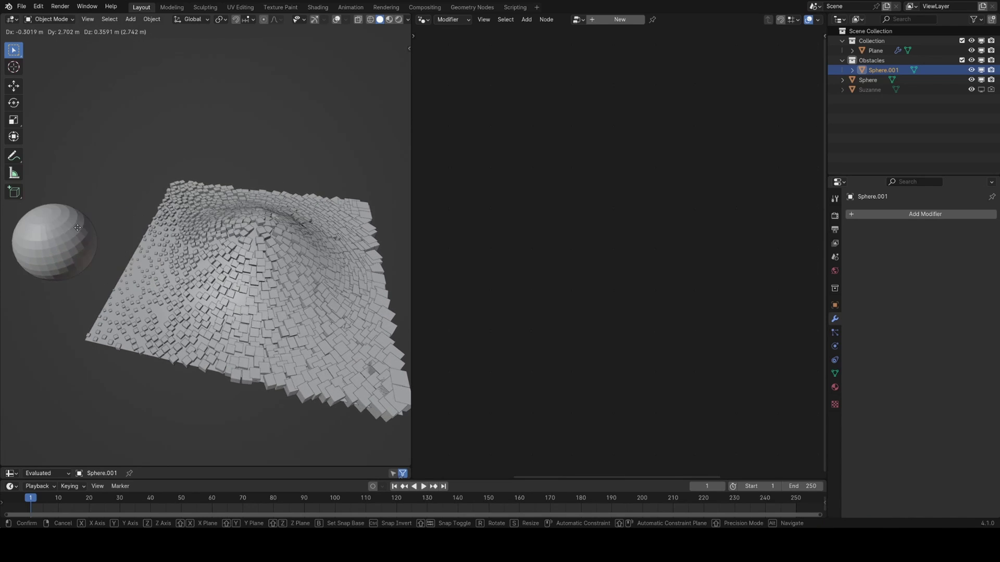
click(137, 234)
middle_drag(342, 263, 298, 257)
Step: Shift the plane's obstacle nodes to make room and insert a Map Range node between Geometry Proximity and Scale Instances
click(298, 257)
drag(622, 235, 605, 258)
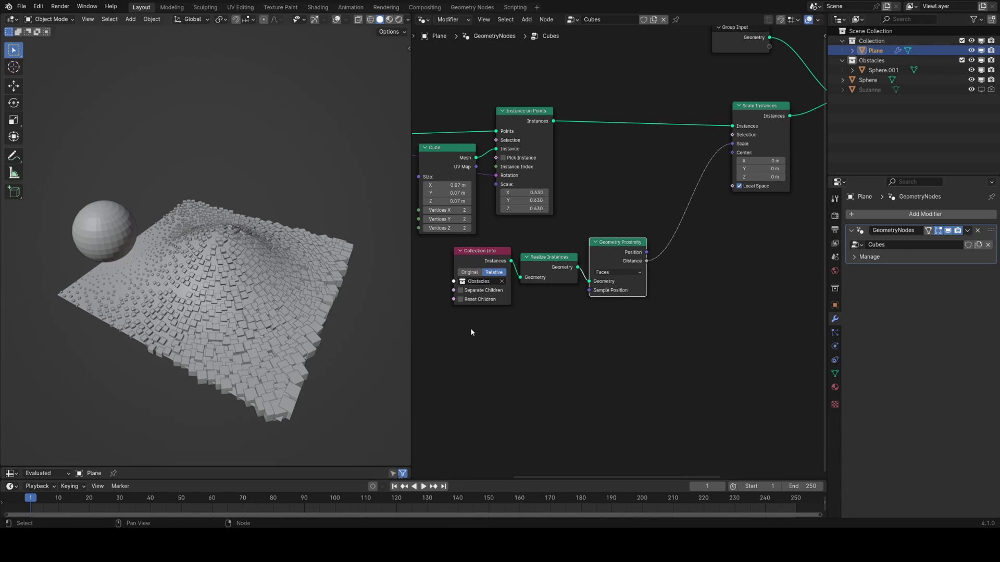
drag(471, 330, 625, 244)
key(g)
click(545, 279)
key(shift+a)
click(625, 238)
text(ma)
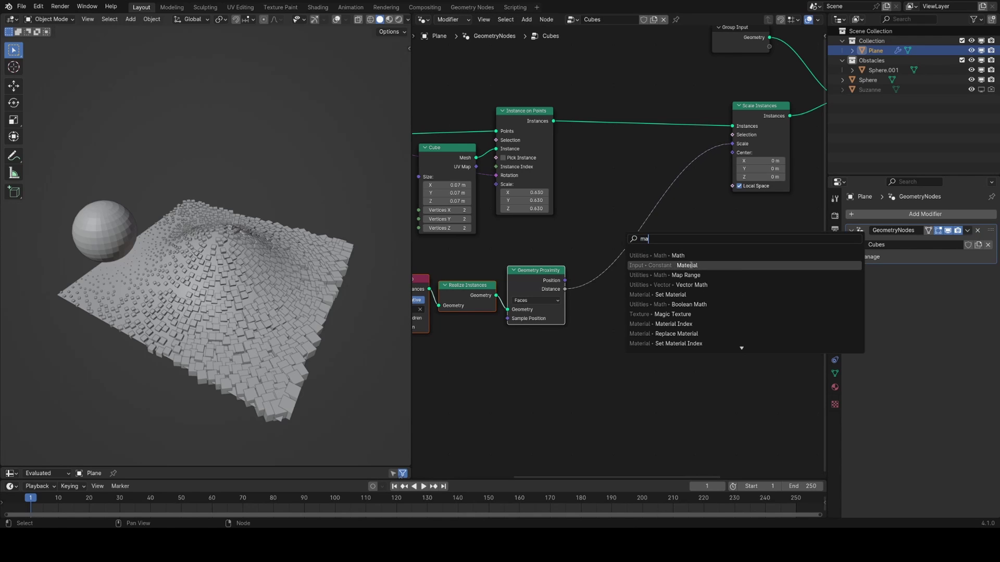
click(658, 275)
click(598, 267)
scroll(630, 296, up, 2)
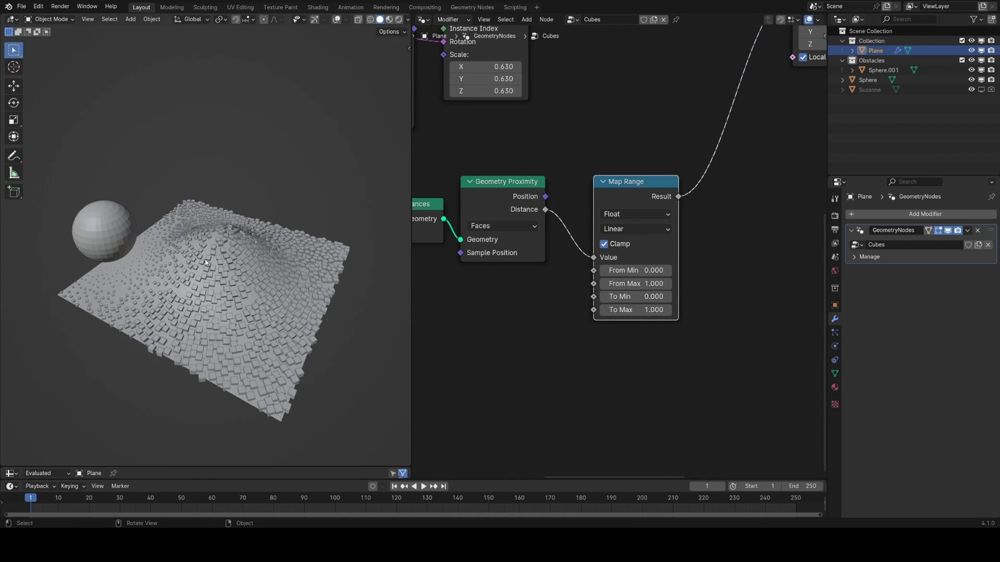
Step: Adjust the Map Range node's From Max value and reposition the obstacle sphere over the plane
mouse_move(653, 283)
mouse_down()
mouse_move(625, 283)
mouse_move(657, 284)
mouse_move(661, 270)
mouse_up()
click(59, 242)
key(g)
click(92, 233)
Step: Duplicate the obstacle sphere and position the copy over another part of the plane
key(shift+d)
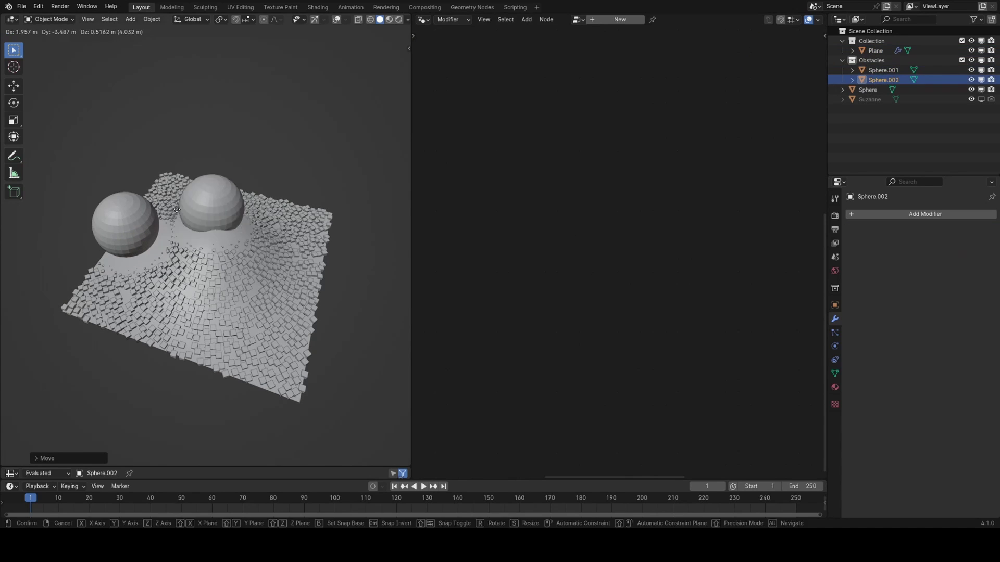
click(233, 207)
key(r)
click(292, 241)
key(g)
click(330, 244)
mouse_move(335, 245)
middle_down()
mouse_move(265, 261)
mouse_move(318, 229)
mouse_move(336, 242)
middle_up()
key(g)
click(368, 242)
Step: Duplicate the sphere again, replace the copy's mesh with a monkey head, and show the viewport overlays
key(shift+d)
click(170, 263)
middle_drag(193, 262, 157, 243)
key(shift+alt+z)
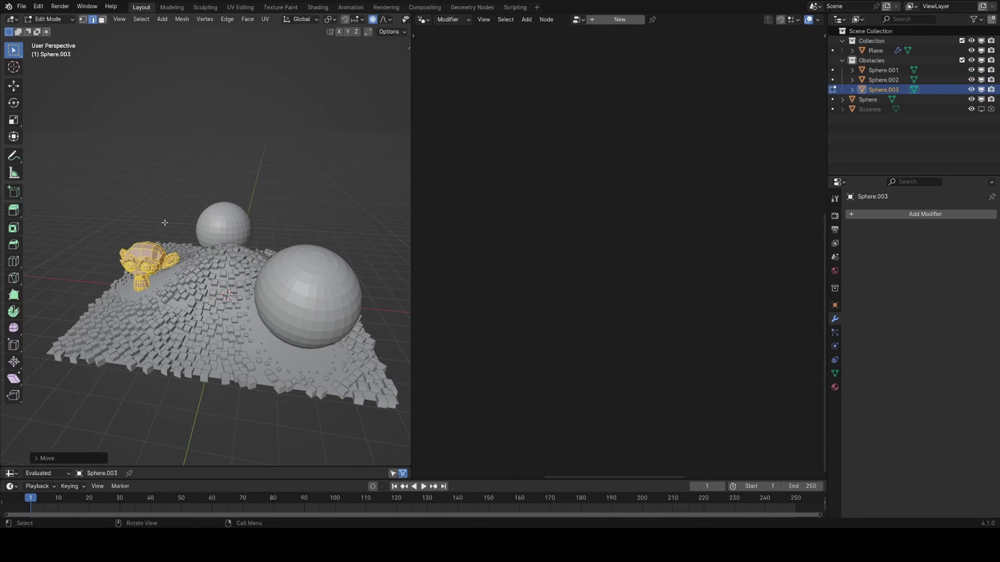
Step: Rotate the monkey head's mesh in Edit Mode, including a free trackball rotation, so it faces down the slope
key(r)
click(262, 271)
key(Tab)
middle_drag(218, 278, 304, 299)
key(Tab)
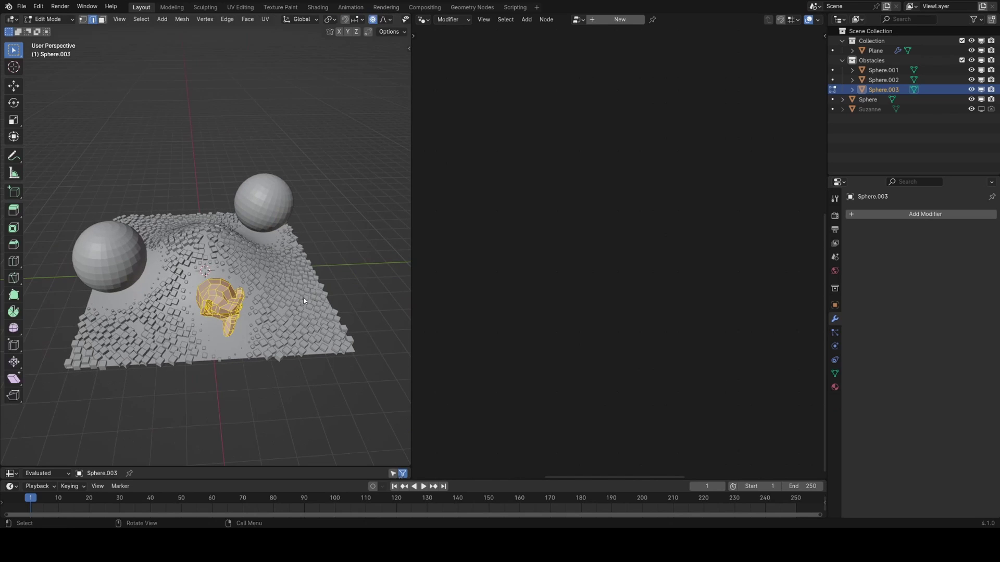
key(Tab)
key(Tab)
key(r)
key(r)
click(251, 308)
key(KP_Decimal)
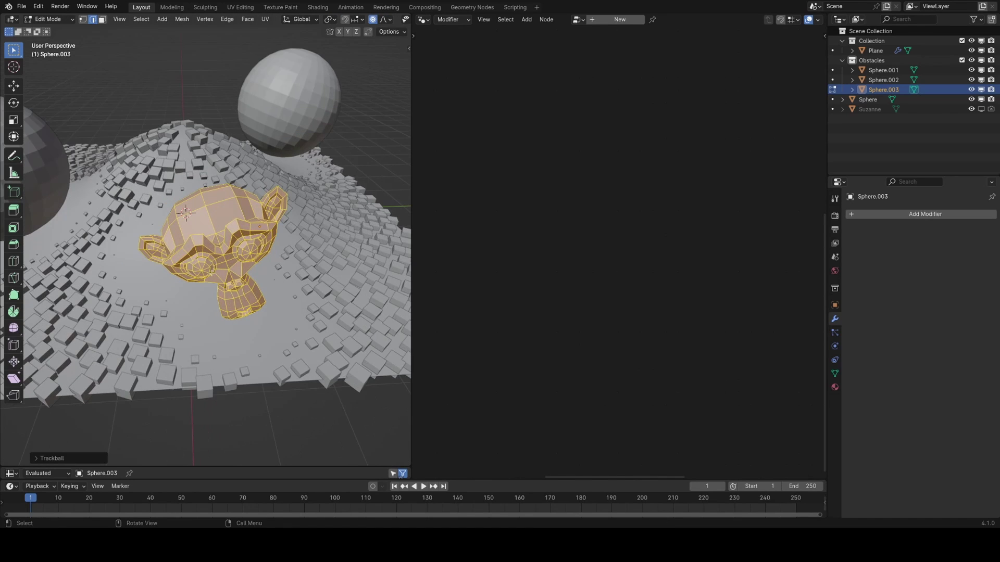
key(Tab)
Step: Examine the cube sizes around the monkey head and the two spheres
middle_drag(225, 268, 257, 254)
scroll(240, 275, down, 2)
scroll(198, 243, down, 3)
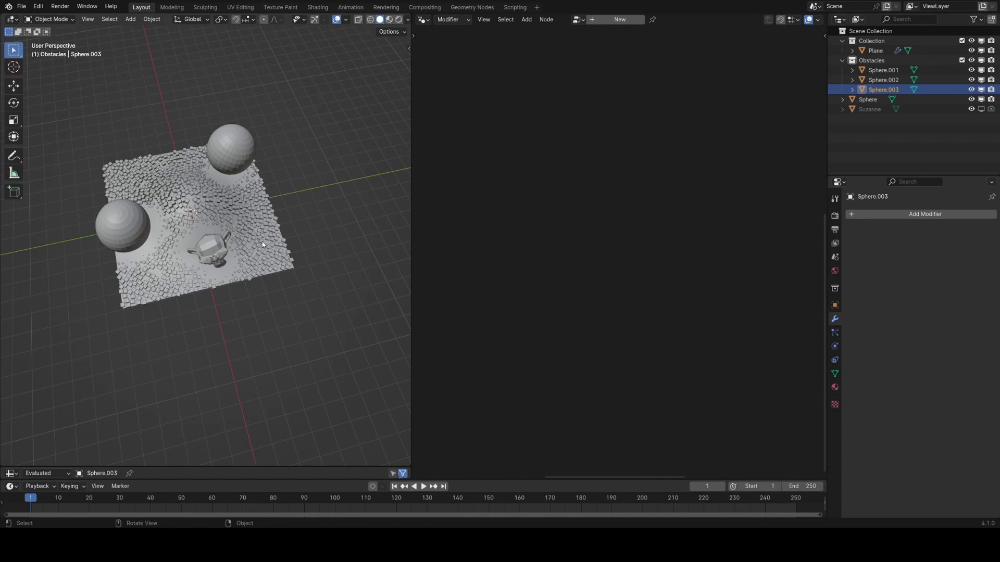
scroll(210, 188, up, 2)
middle_drag(239, 215, 268, 218)
scroll(227, 199, up, 1)
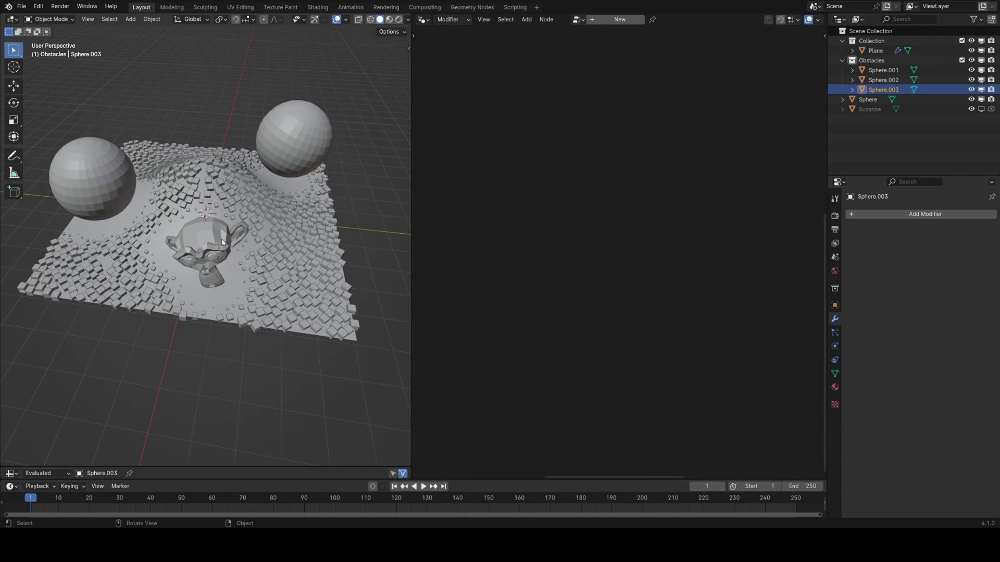
middle_drag(235, 246, 215, 255)
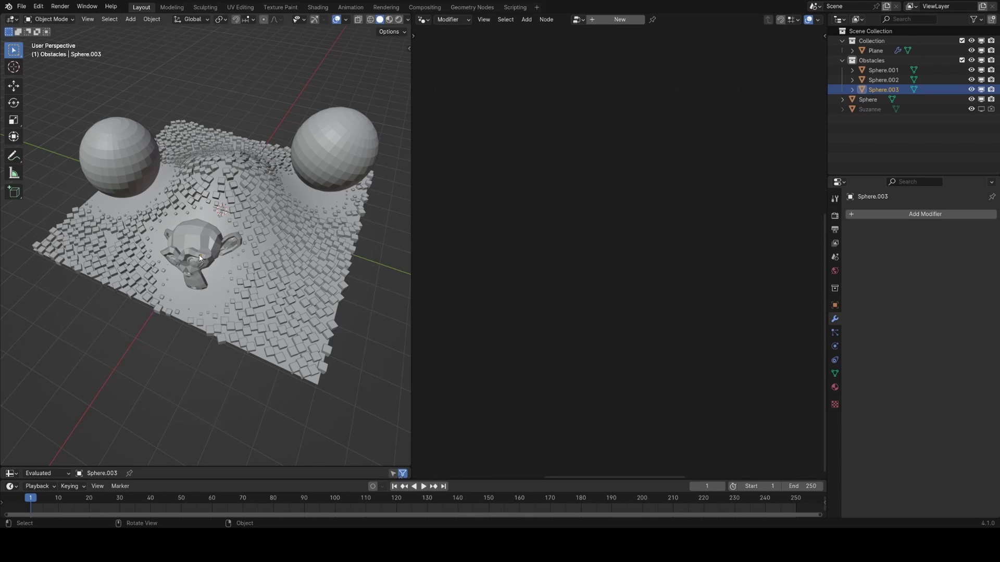
Step: Refine the orientation of the monkey head's mesh with two more rotations in Edit Mode
mouse_move(200, 258)
middle_down()
mouse_move(225, 254)
mouse_move(222, 213)
mouse_move(259, 277)
mouse_move(201, 218)
mouse_move(235, 217)
mouse_move(219, 241)
mouse_move(219, 221)
mouse_move(169, 232)
mouse_move(279, 279)
mouse_move(214, 271)
middle_up()
key(Tab)
key(r)
click(272, 247)
key(Tab)
key(Tab)
key(r)
click(250, 229)
key(Tab)
Step: Duplicate the sphere at the far corner, scale the copy down, and position it along the plane's far edge
scroll(257, 277, down, 1)
scroll(219, 268, up, 4)
middle_drag(286, 239, 286, 206)
scroll(214, 235, down, 3)
scroll(211, 256, up, 1)
scroll(168, 232, down, 2)
click(270, 190)
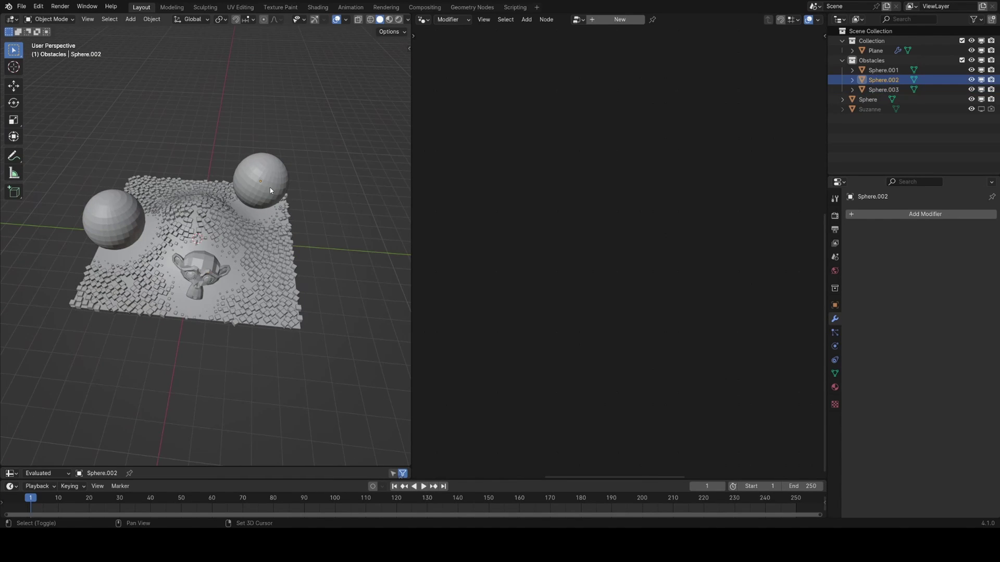
key(shift+d)
click(195, 187)
key(s)
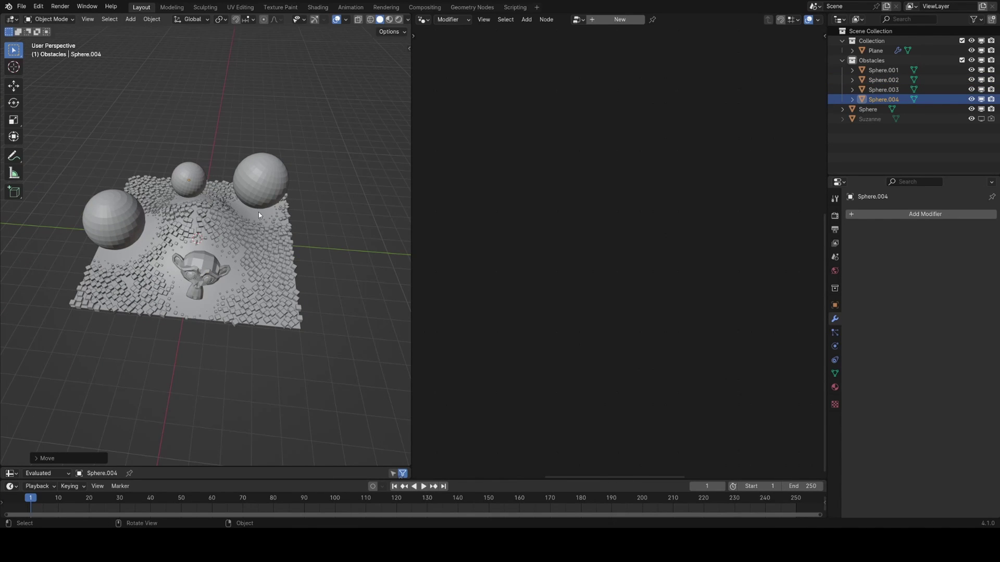
click(270, 209)
key(g)
click(259, 215)
scroll(259, 215, down, 2)
middle_drag(259, 214, 279, 226)
scroll(279, 226, up, 4)
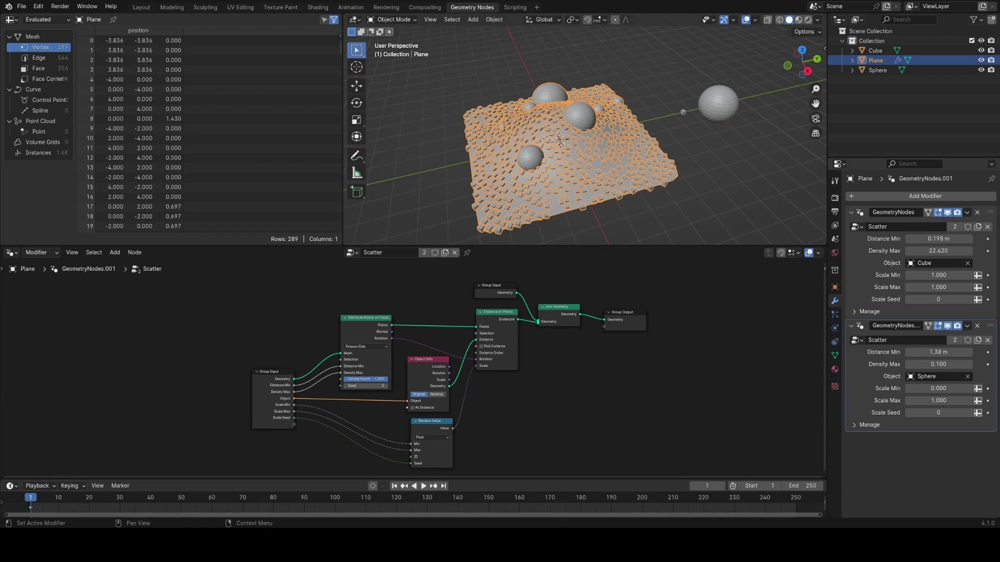
scroll(454, 363, up, 2)
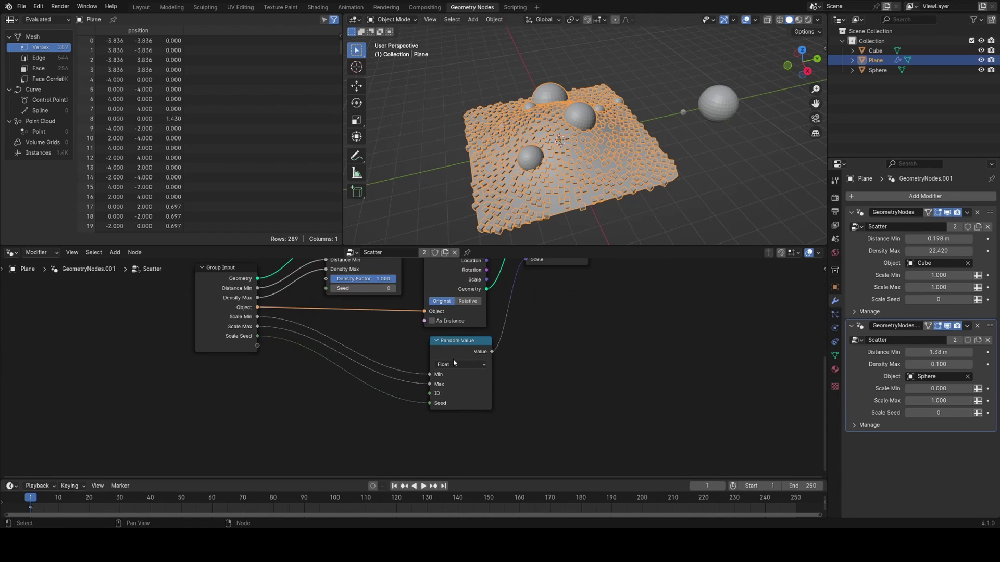
scroll(454, 362, up, 2)
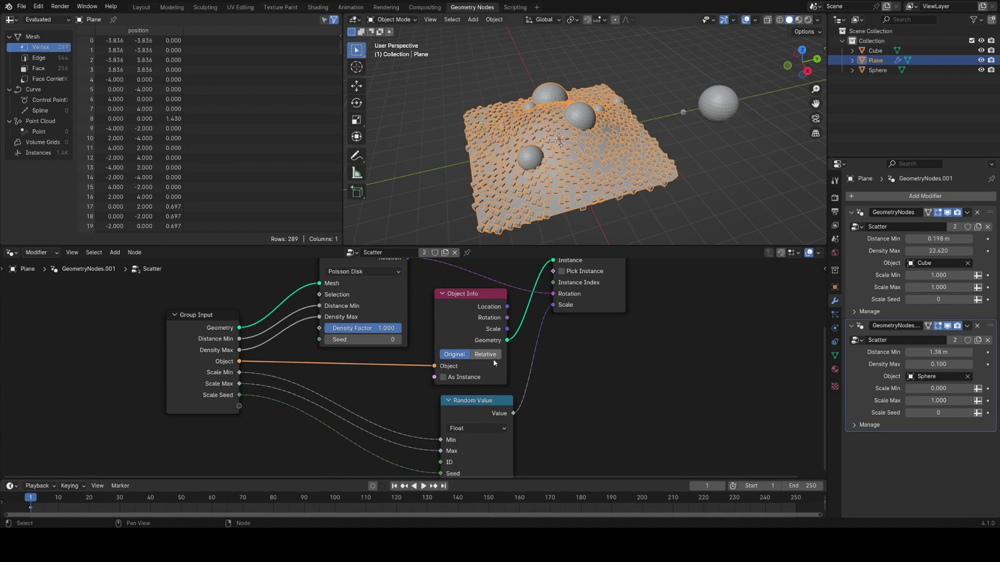
scroll(542, 385, down, 2)
middle_drag(355, 336, 353, 387)
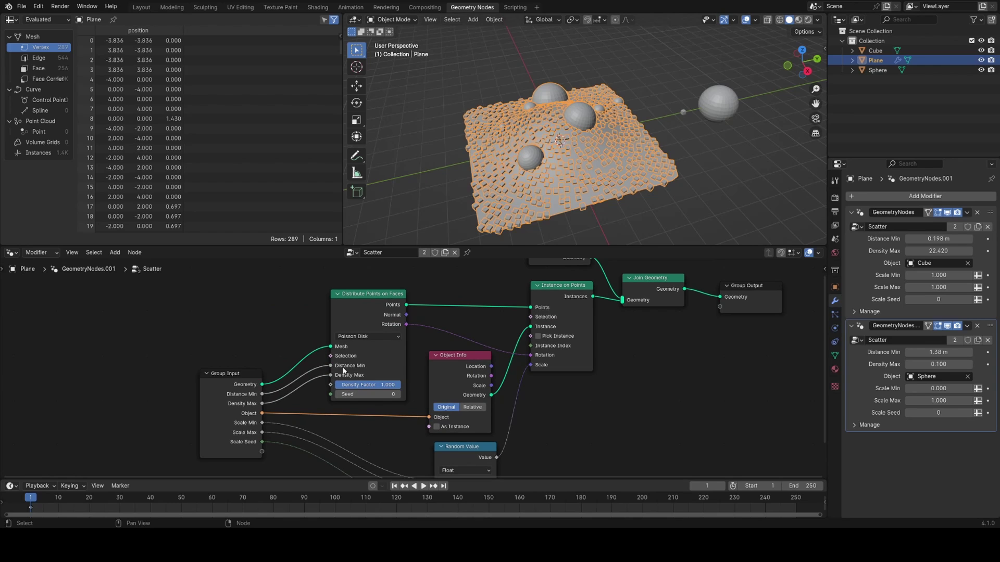
scroll(385, 376, down, 2)
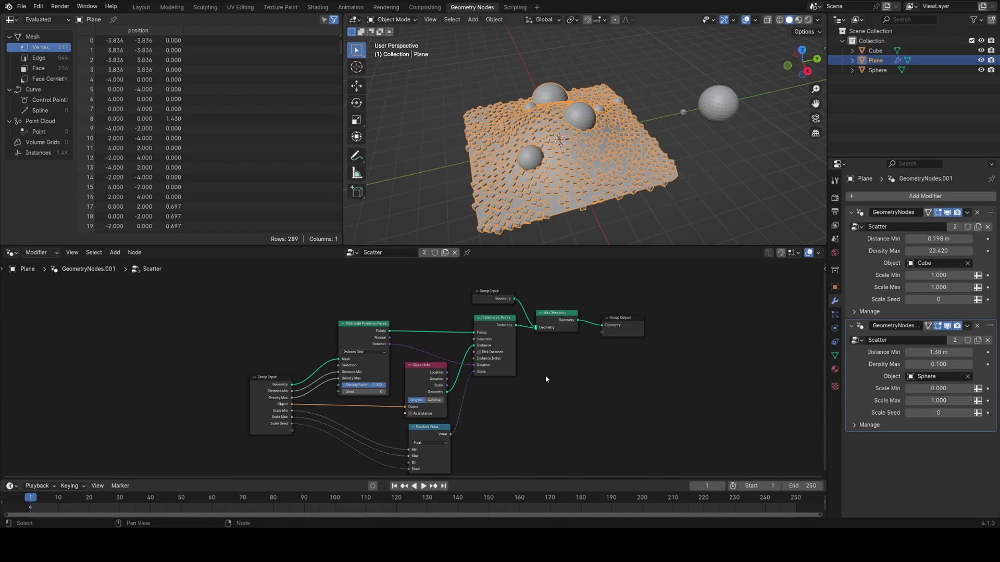
Step: Add a third Geometry Nodes modifier to the plane and create a new node group named Avoidance in it
click(851, 212)
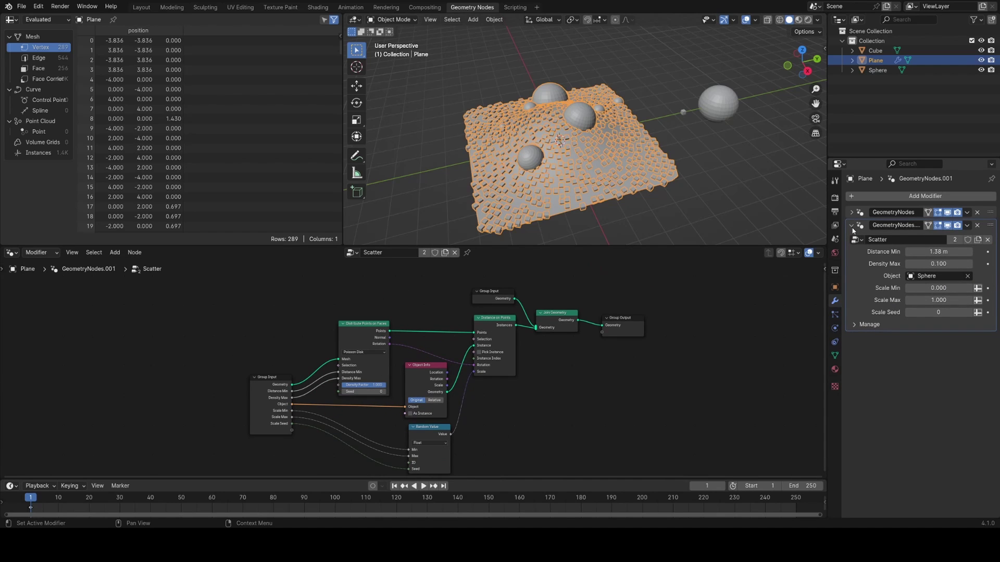
click(877, 202)
click(858, 201)
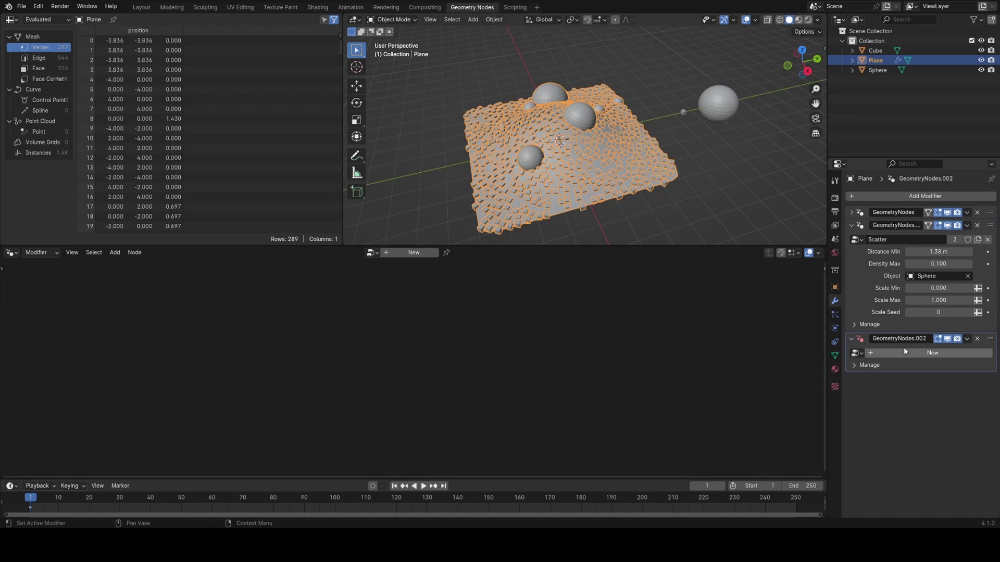
click(904, 353)
double_click(885, 353)
text(Avoi)
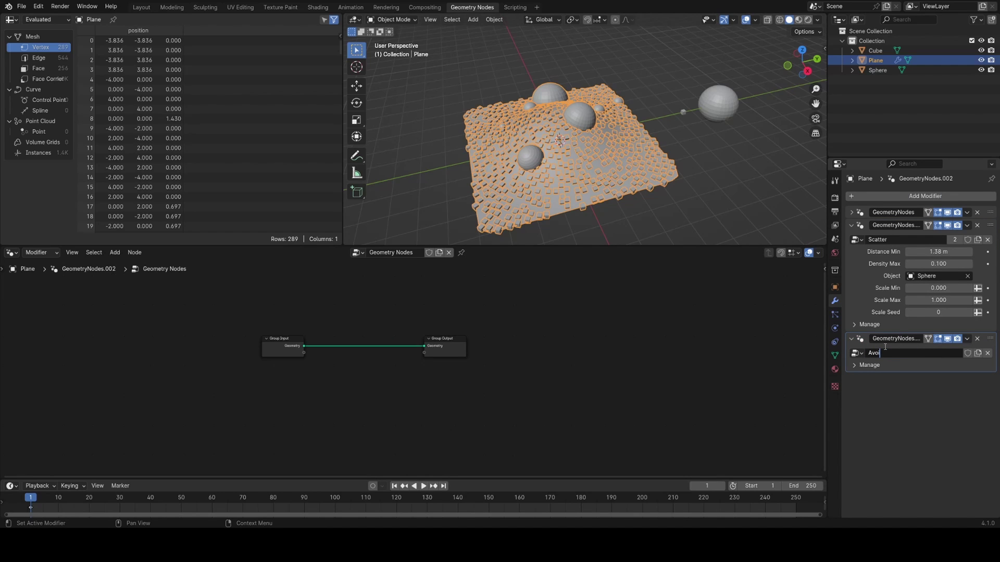
text(dance)
key(Return)
click(853, 213)
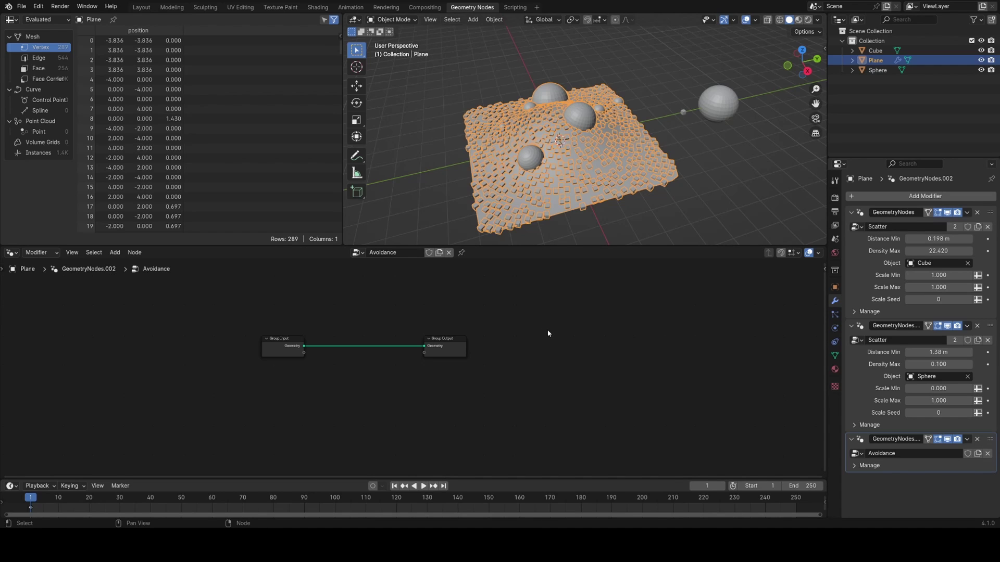
Step: Examine how the scattered cubes overlap the spheres and inspect the instances' attributes in the spreadsheet
scroll(545, 336, up, 3)
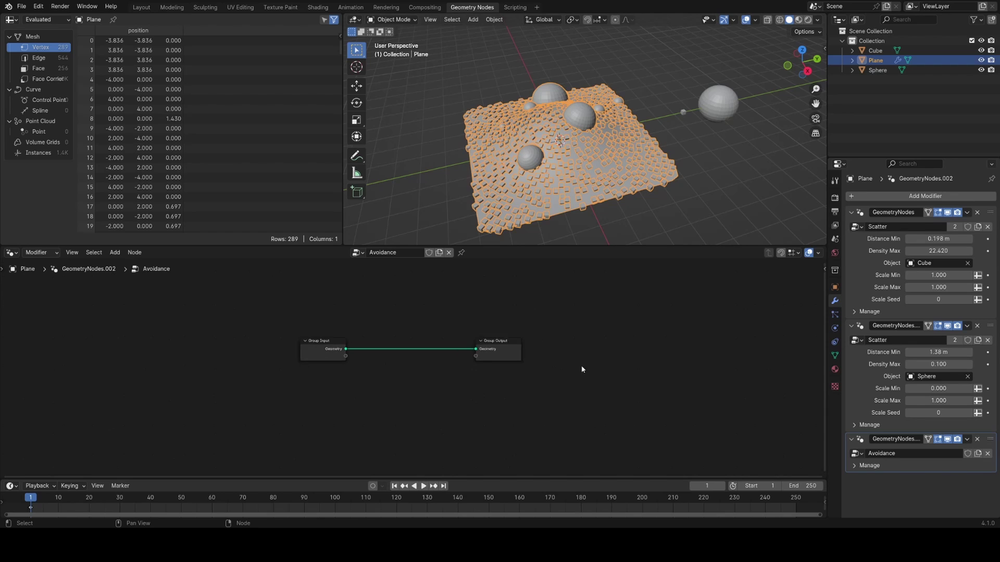
middle_drag(607, 220, 607, 178)
scroll(581, 125, up, 2)
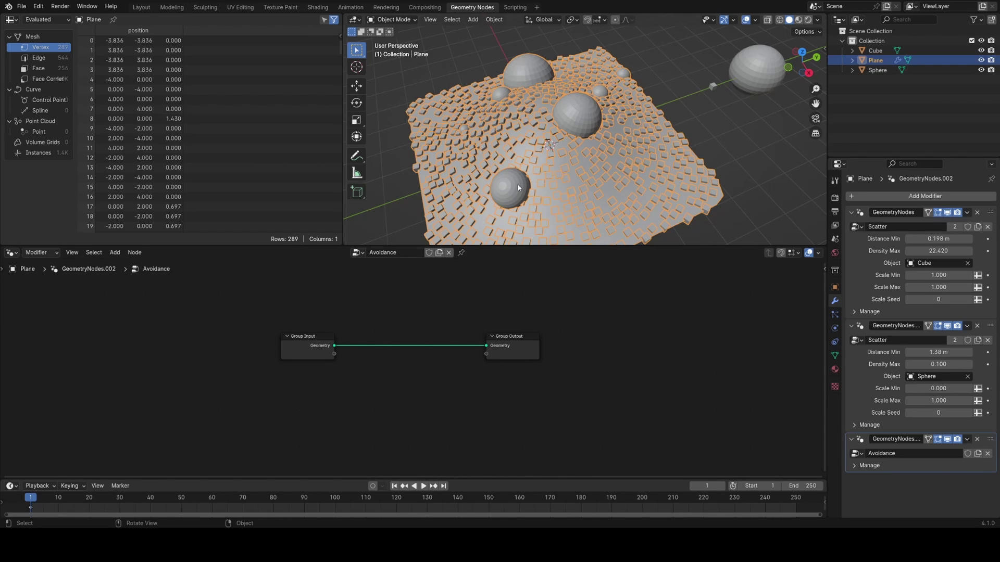
scroll(608, 159, up, 5)
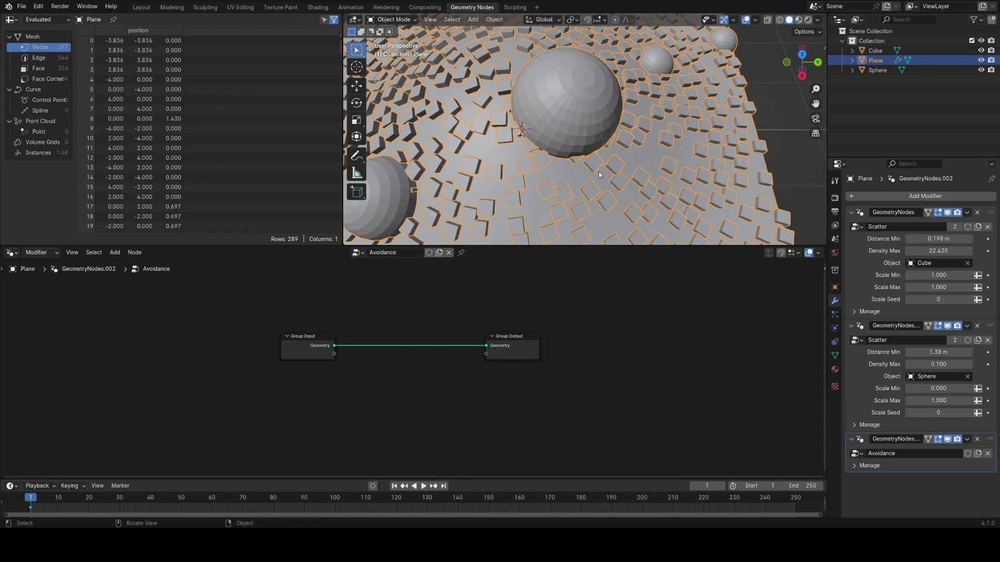
scroll(600, 175, down, 3)
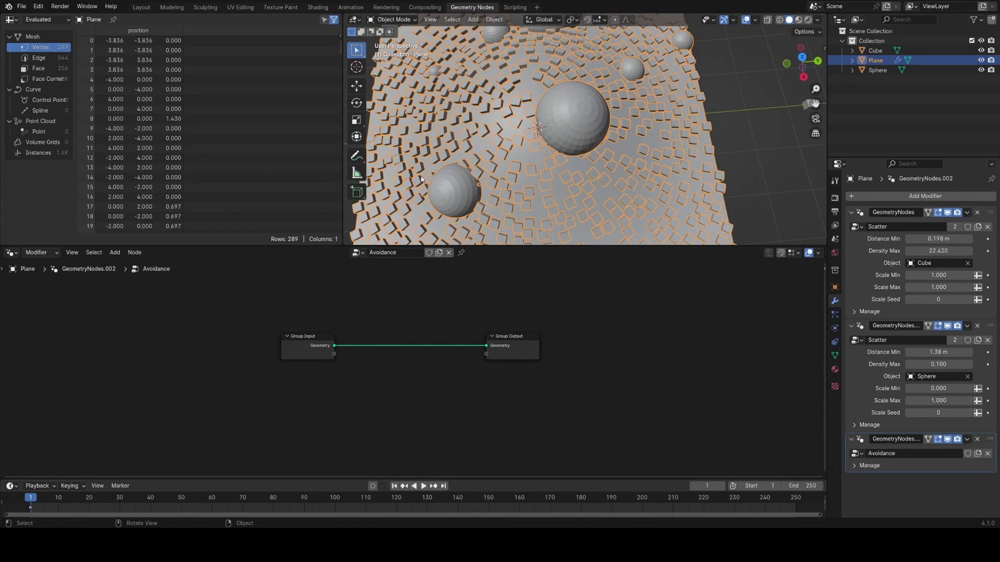
click(39, 153)
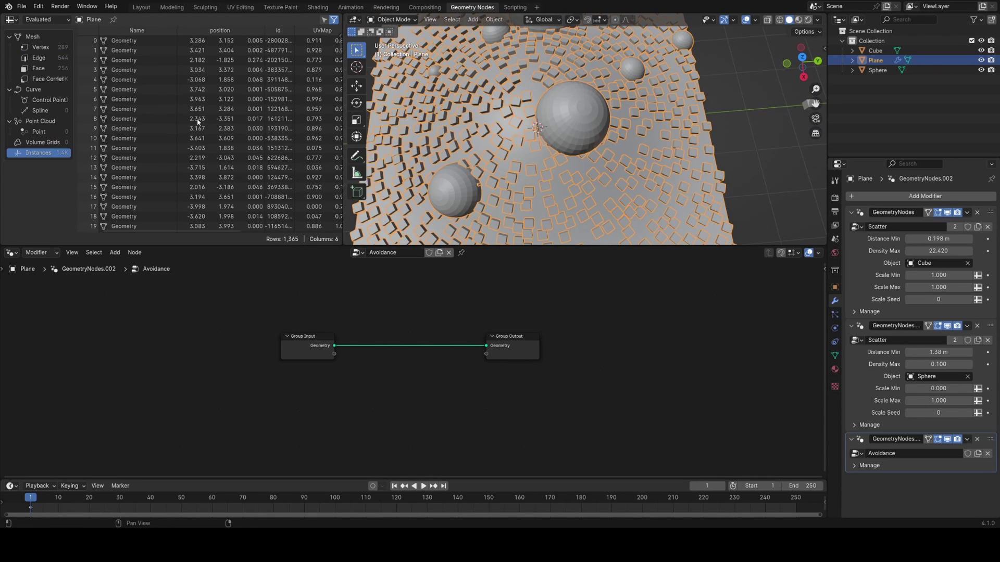
scroll(201, 67, down, 4)
Step: Insert a Store Named Attribute node between Distribute Points on Faces and Instance on Points in the Scatter group and save the file
click(866, 253)
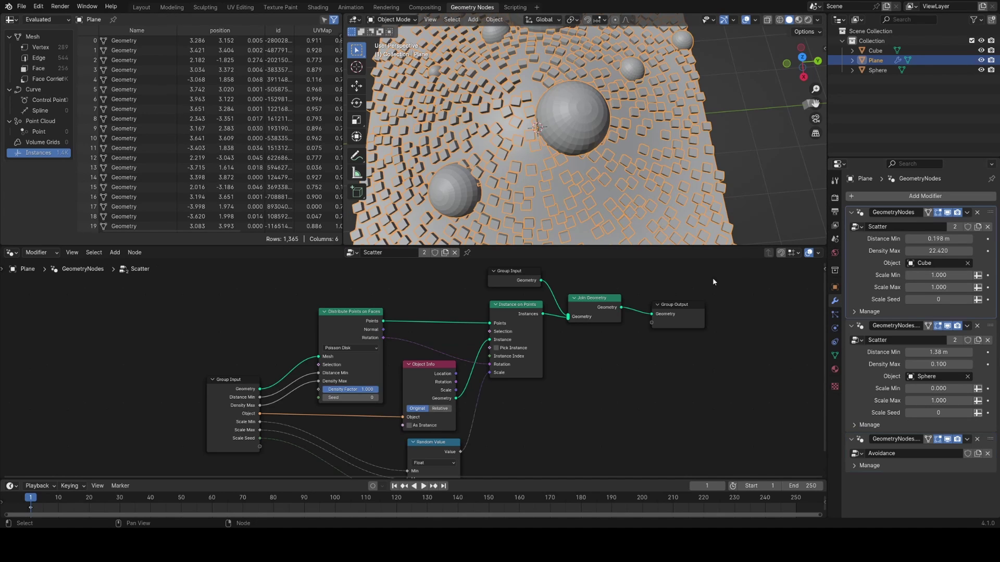
scroll(580, 297, down, 1)
scroll(449, 313, up, 2)
key(shift+a)
text(store na)
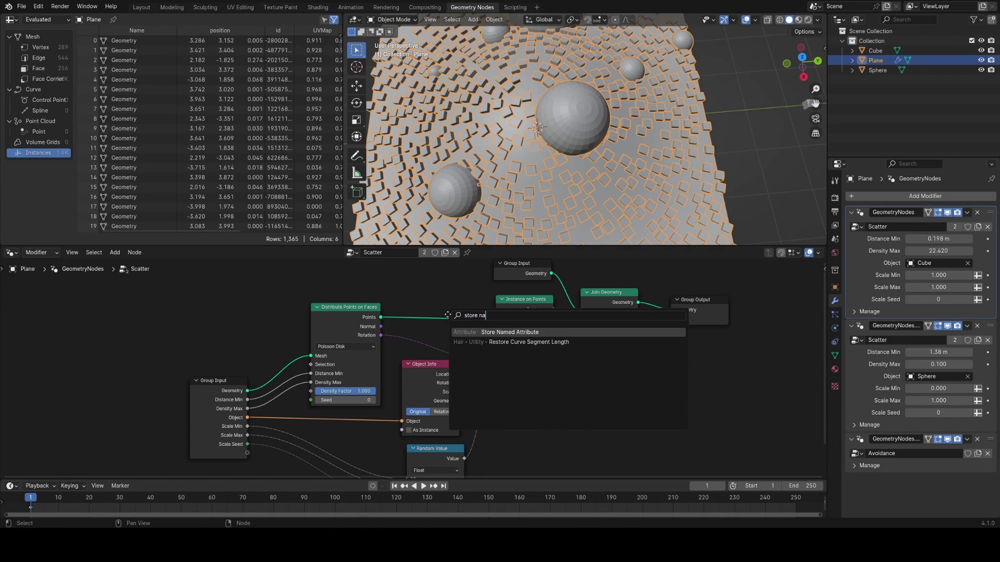
key(Return)
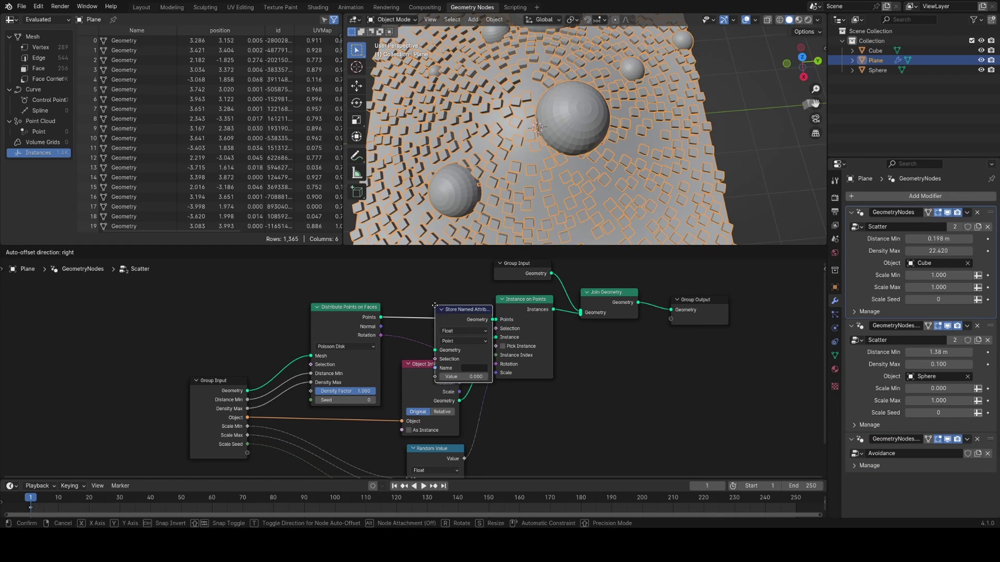
click(437, 271)
key(ctrl+s)
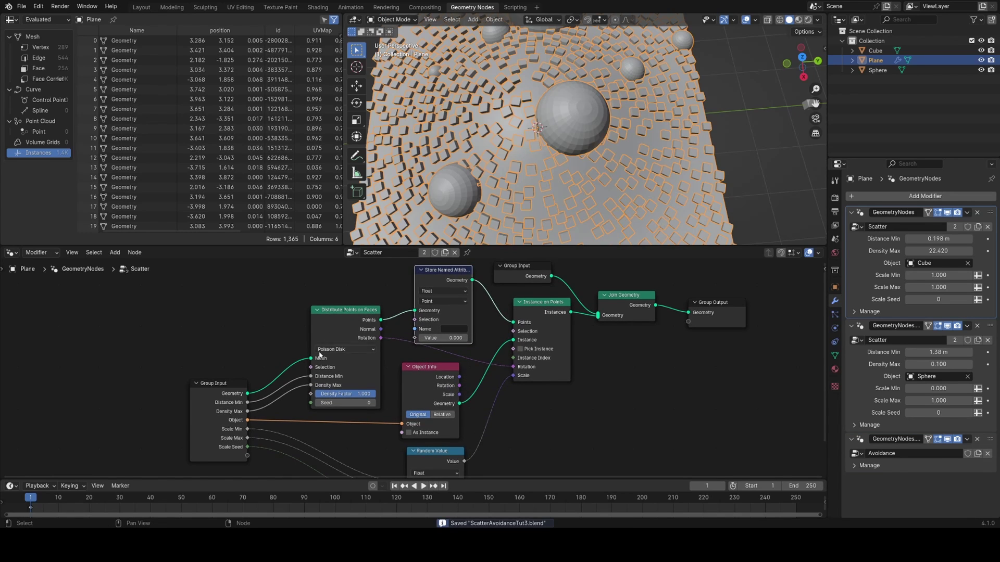
Step: Expose the Store Named Attribute node's Name as a group input and set its data type to Boolean with Value enabled
scroll(249, 445, down, 1)
drag(268, 449, 424, 331)
scroll(443, 355, up, 3)
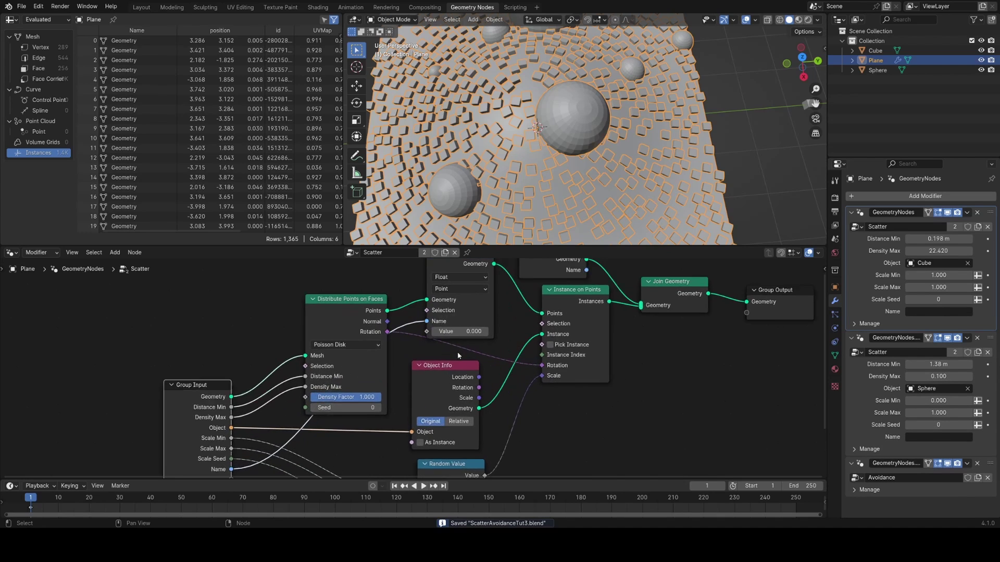
scroll(436, 340, down, 1)
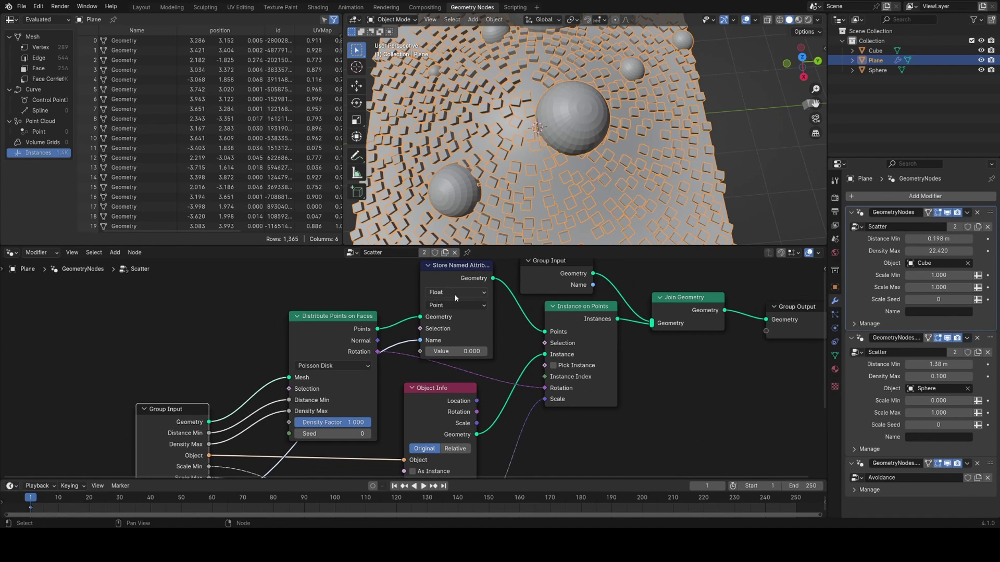
click(453, 292)
click(451, 375)
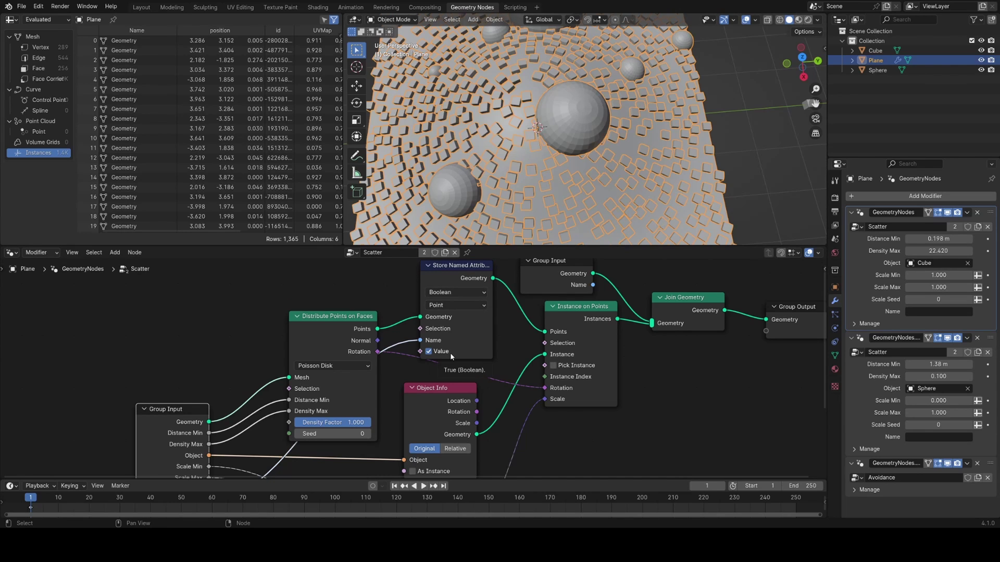
Step: Name the stored attribute cubes in the cube scatter modifier and spheres in the sphere scatter modifier
click(937, 312)
text(cubes)
key(Return)
click(956, 438)
text(spheres)
key(Return)
Step: Add a Named Attribute node to the Avoidance group and connect its Name to a new group input
click(865, 469)
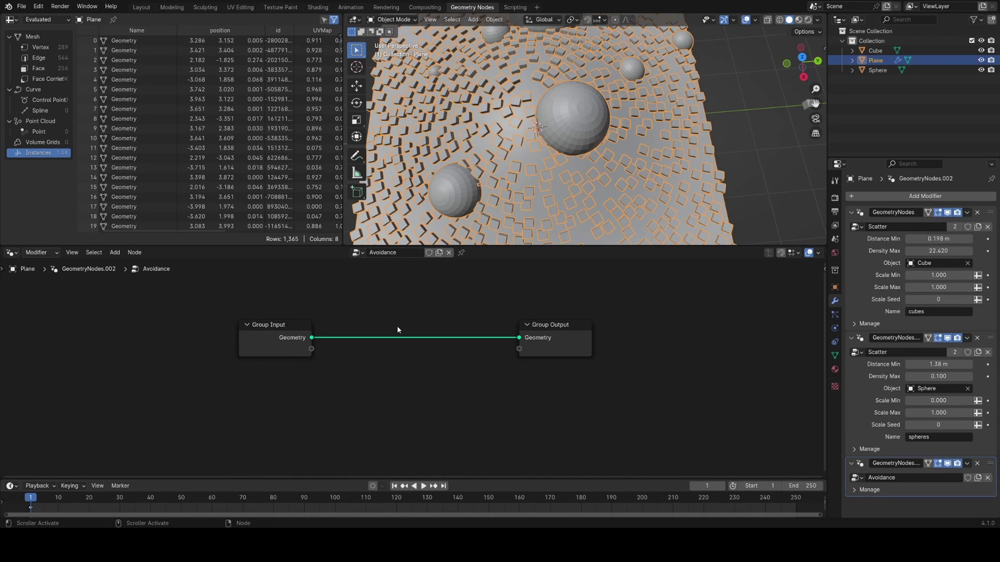
key(shift+a)
text(na)
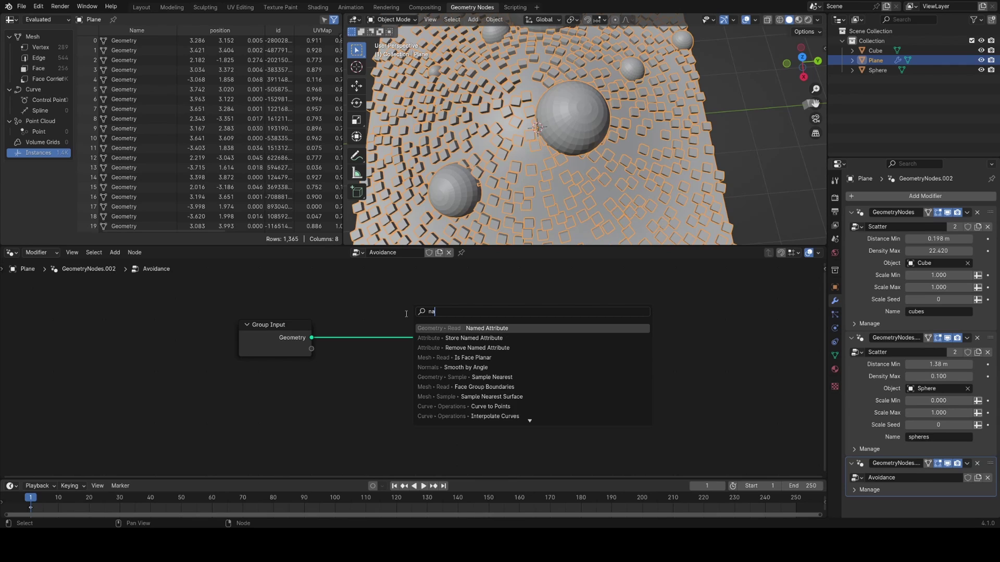
click(458, 328)
click(312, 366)
middle_drag(313, 366, 343, 331)
drag(301, 316, 252, 319)
drag(293, 316, 343, 386)
drag(374, 356, 371, 346)
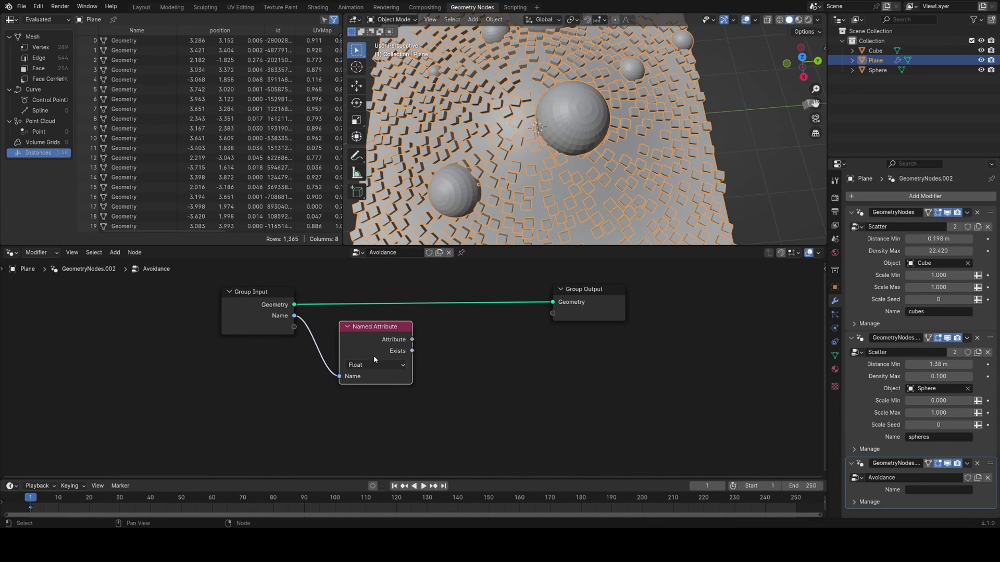
Step: Set the Avoidance modifier's Name input to spheres
click(935, 490)
text(spheres)
key(Return)
Step: Duplicate the Named Attribute node, connect its Name to a second group input, and set that input to cubes
key(shift+d)
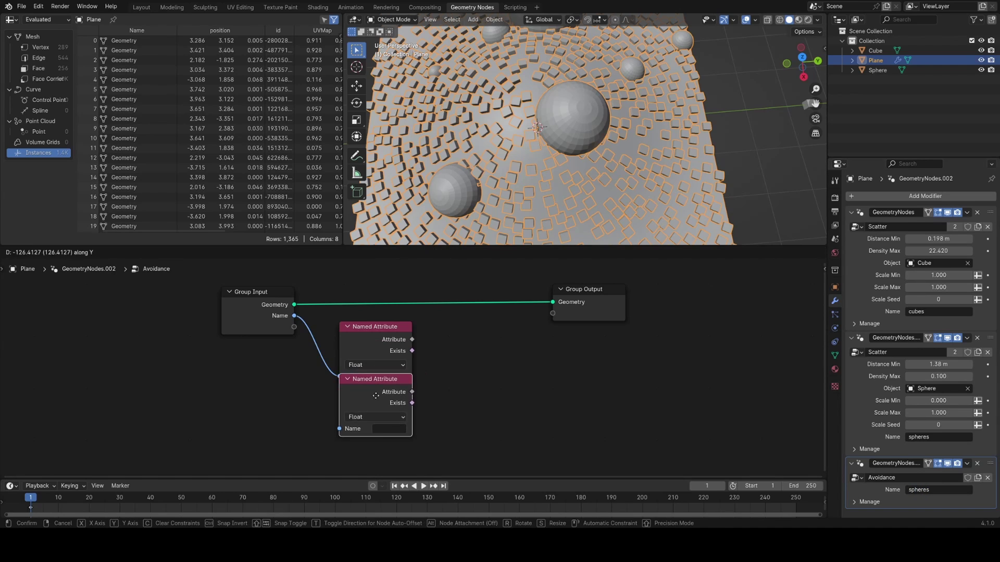
click(375, 413)
drag(294, 338, 339, 447)
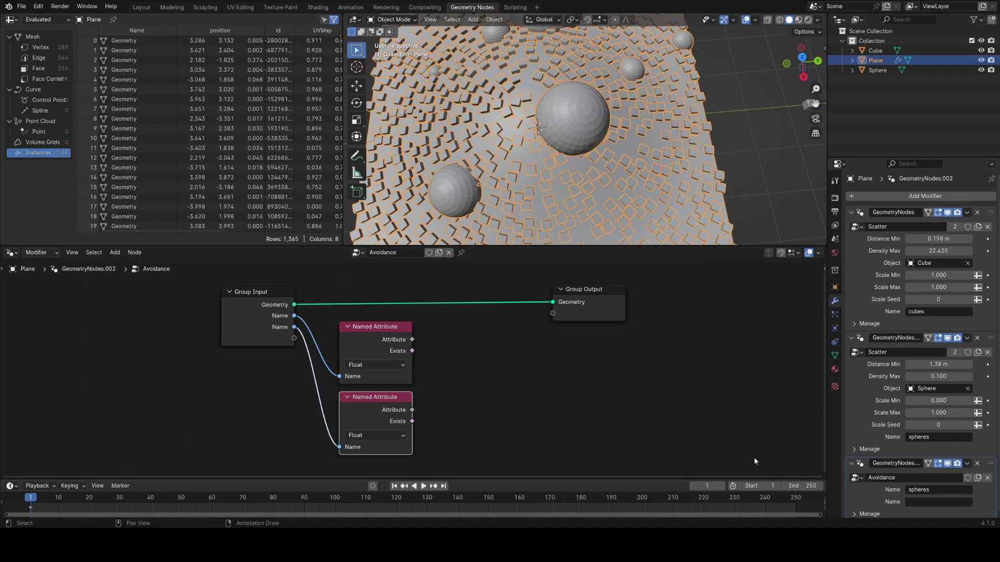
click(915, 501)
key(Return)
click(545, 348)
Step: Preview the spheres attribute on the group's geometry through a Viewer node set to the Instance domain
ctrl+shift+click(387, 337)
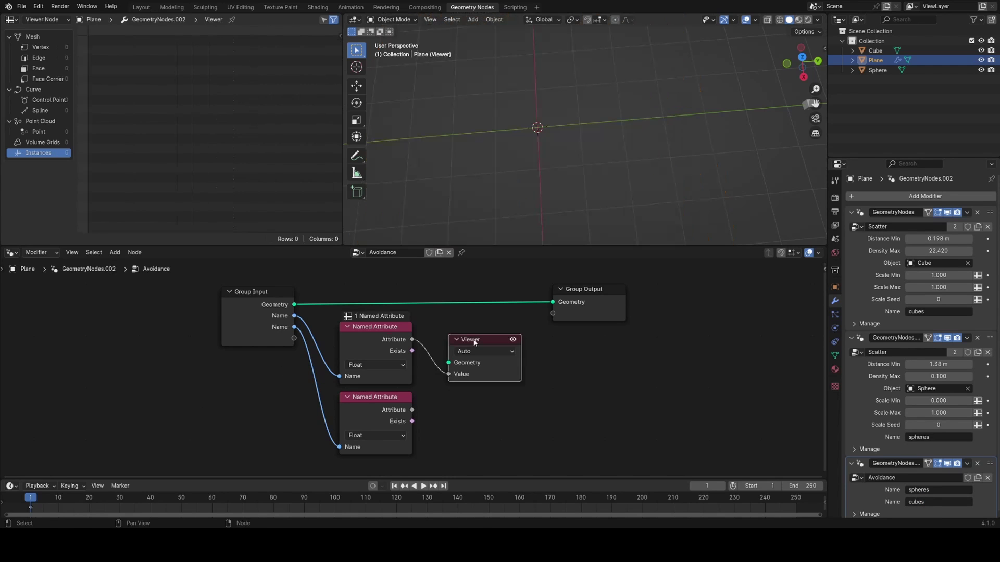
key(Home)
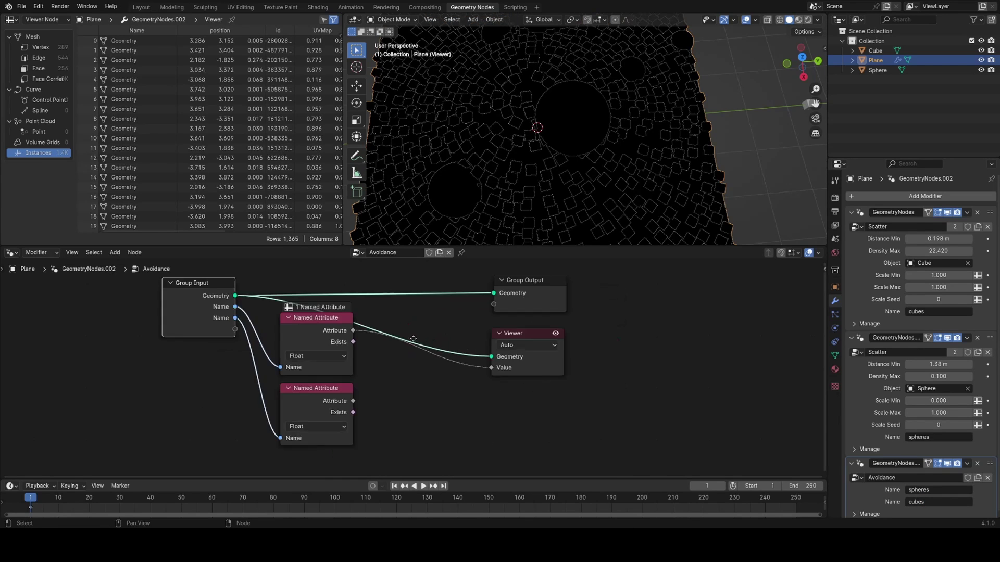
click(537, 343)
click(538, 445)
drag(535, 332, 554, 323)
scroll(552, 172, down, 4)
middle_drag(552, 166, 620, 154)
scroll(581, 145, up, 3)
shift+middle_drag(562, 61, 553, 128)
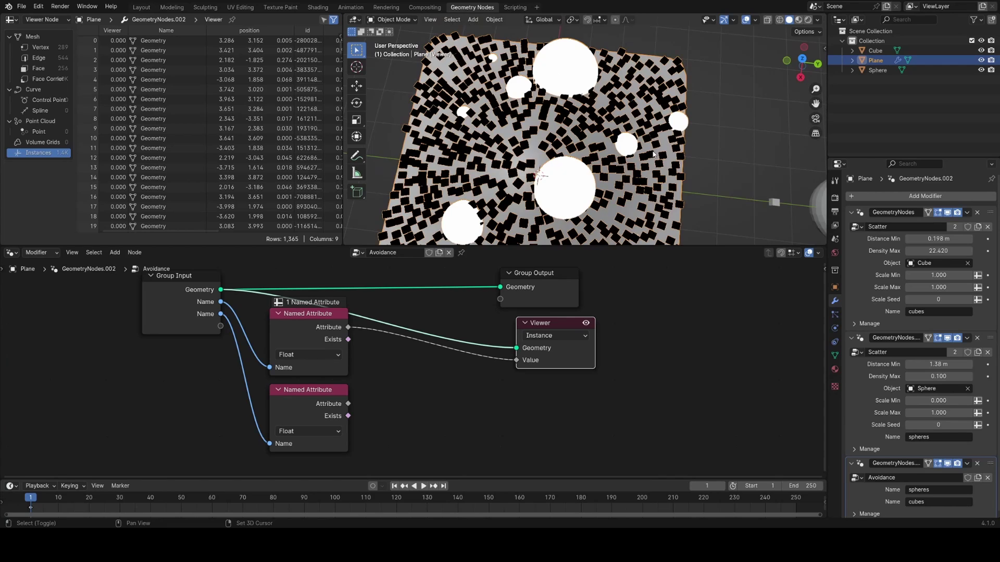
shift+middle_drag(547, 185, 595, 153)
Step: Preview the cubes attribute in the Viewer and inspect the scattered instances across the plane
ctrl+shift+click(318, 398)
scroll(617, 140, down, 4)
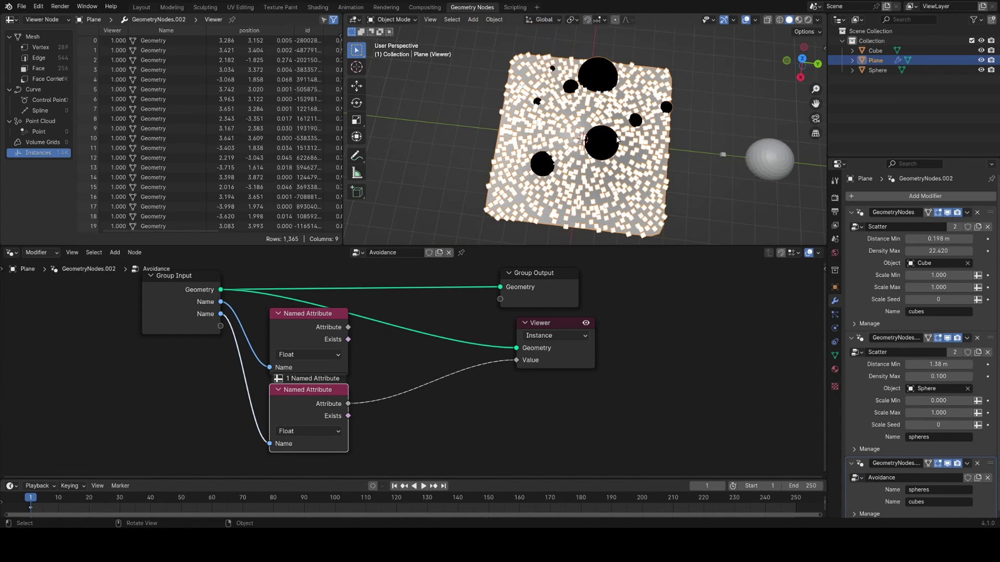
middle_drag(513, 167, 635, 124)
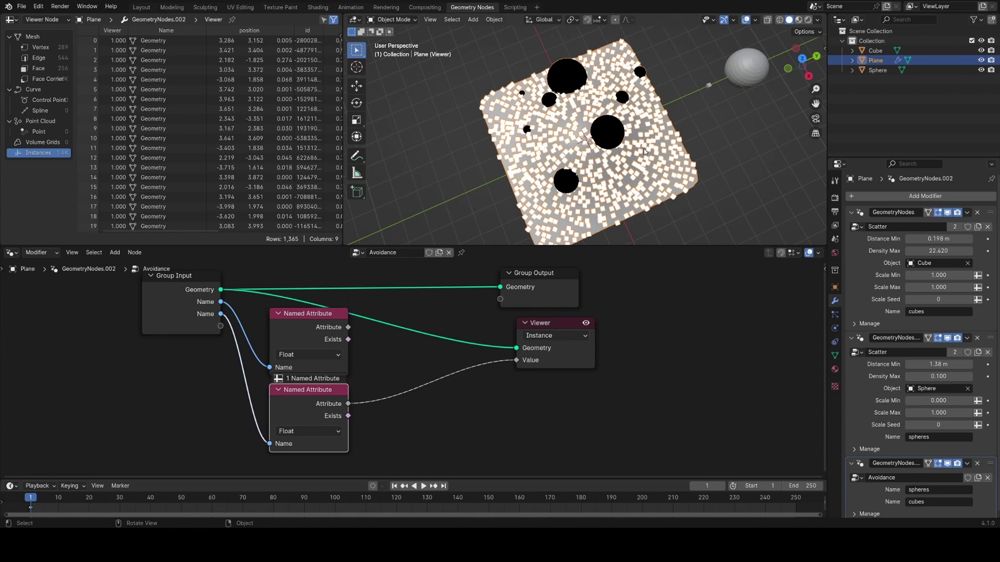
scroll(921, 339, down, 1)
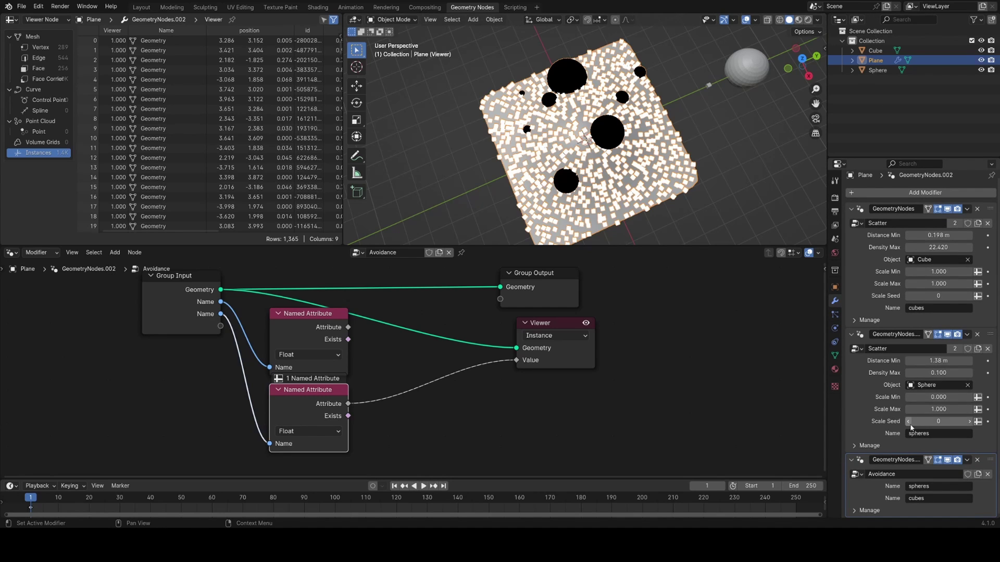
scroll(921, 338, up, 1)
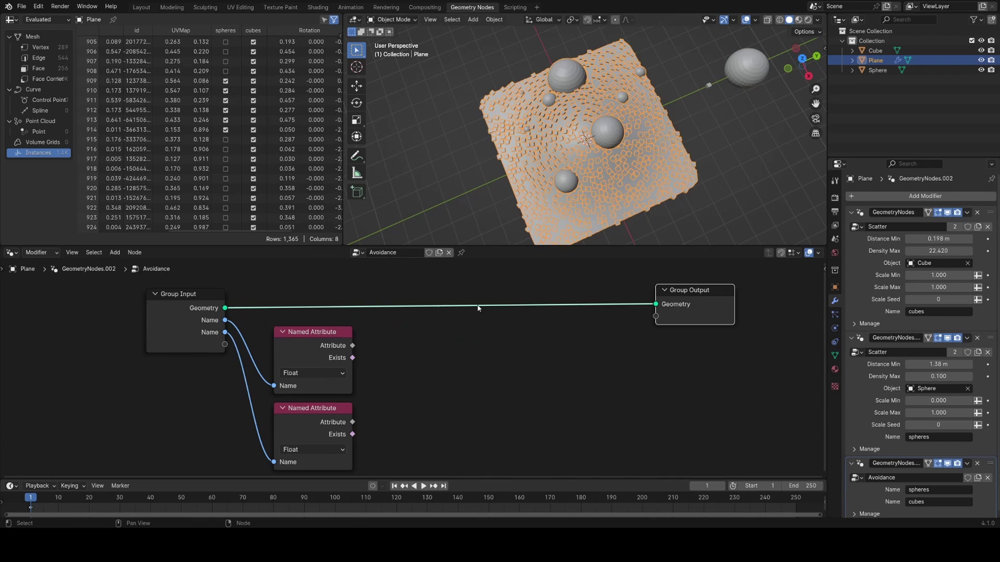
Step: Add a Geometry Proximity node and set its target geometry to Points
key(shift+a)
click(478, 324)
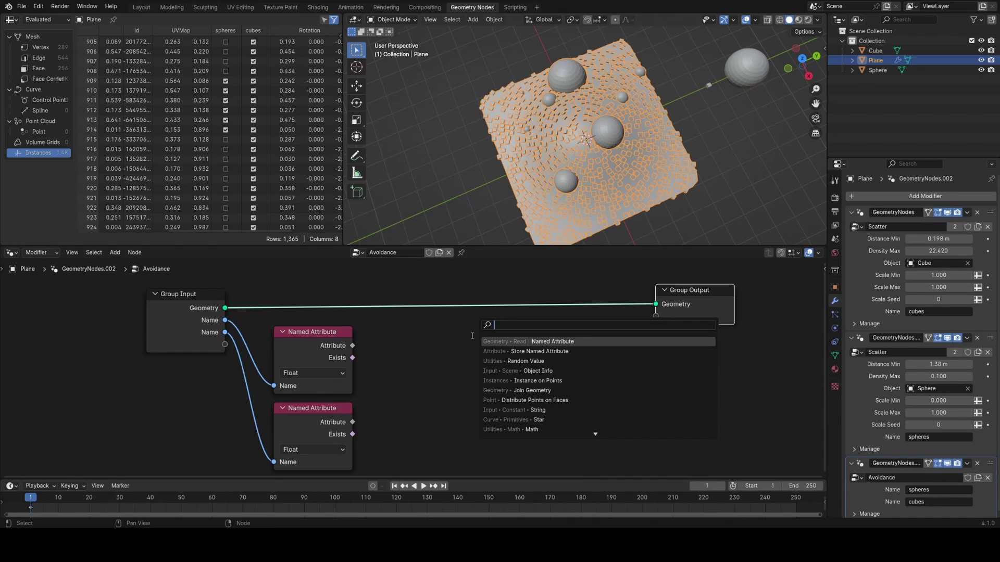
text(geo)
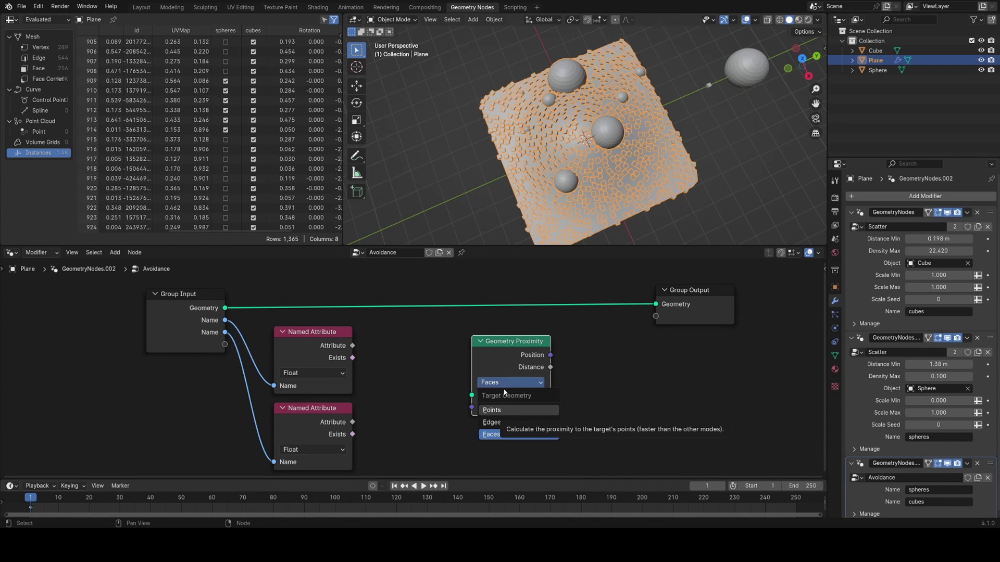
click(525, 384)
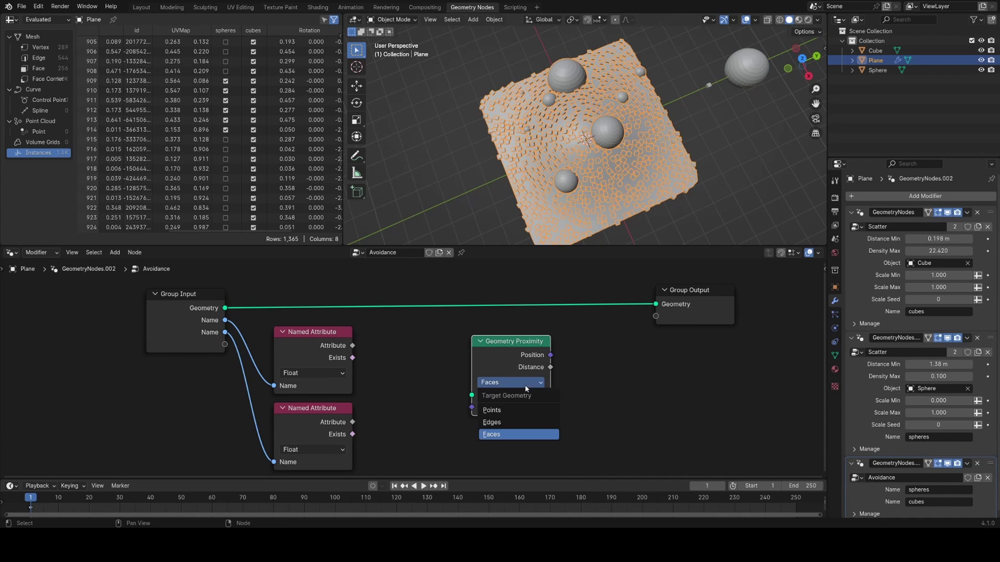
click(524, 433)
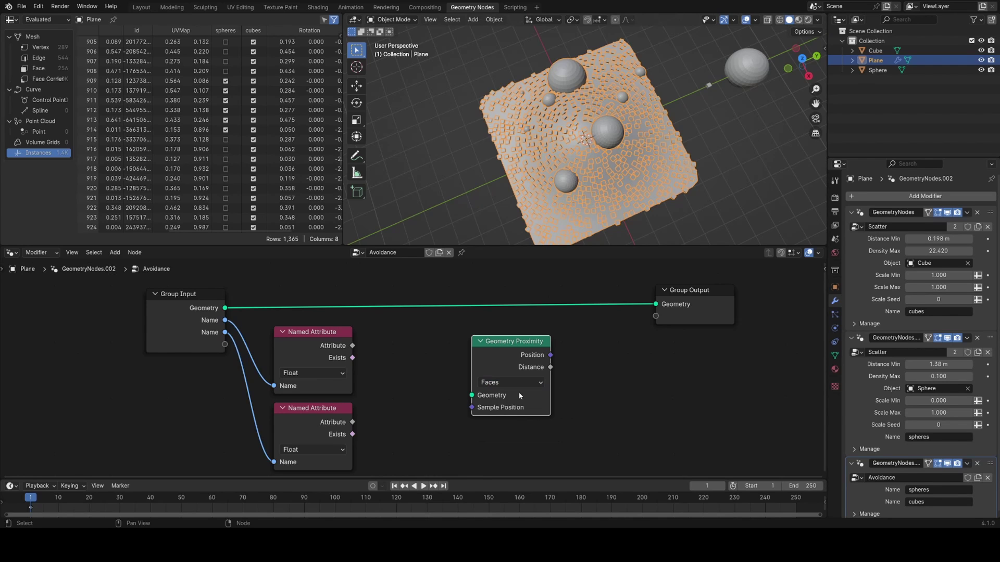
click(515, 385)
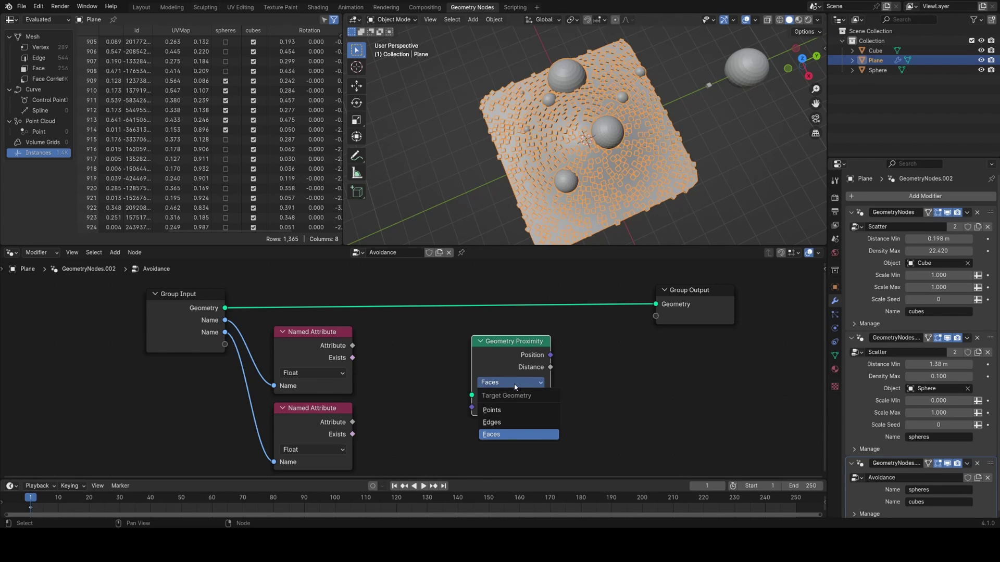
click(533, 410)
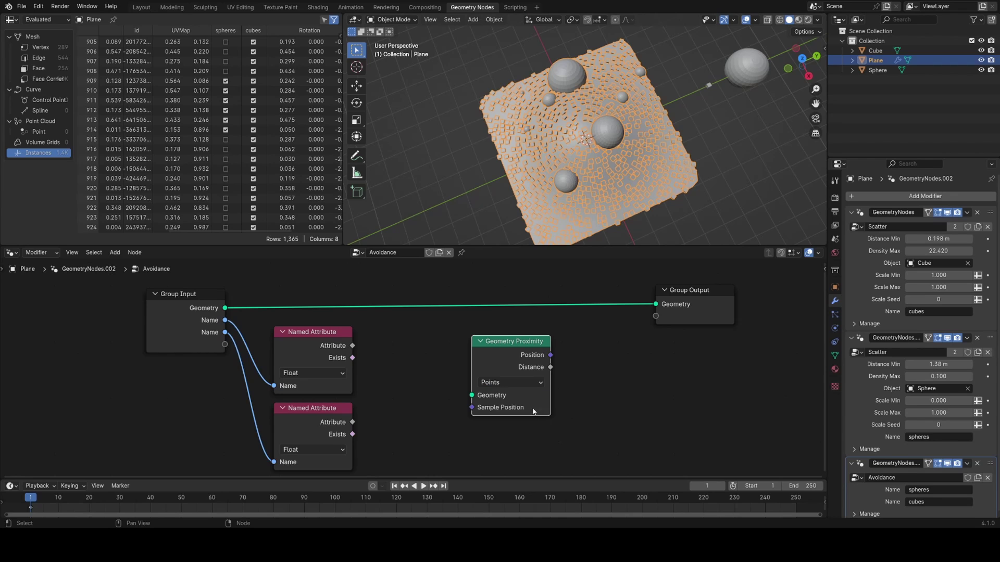
drag(521, 355, 561, 357)
Step: Add an Instances to Points node fed by the Group Input geometry and space out the surrounding nodes
scroll(381, 377, up, 2)
mouse_move(379, 379)
middle_down()
mouse_move(402, 314)
mouse_move(396, 385)
middle_up()
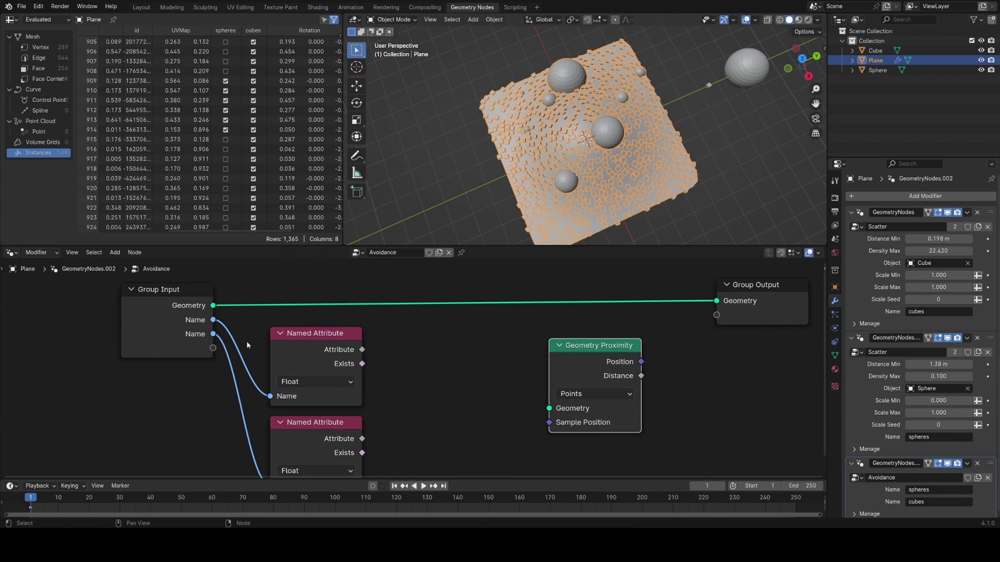
drag(213, 306, 476, 338)
text(instance t)
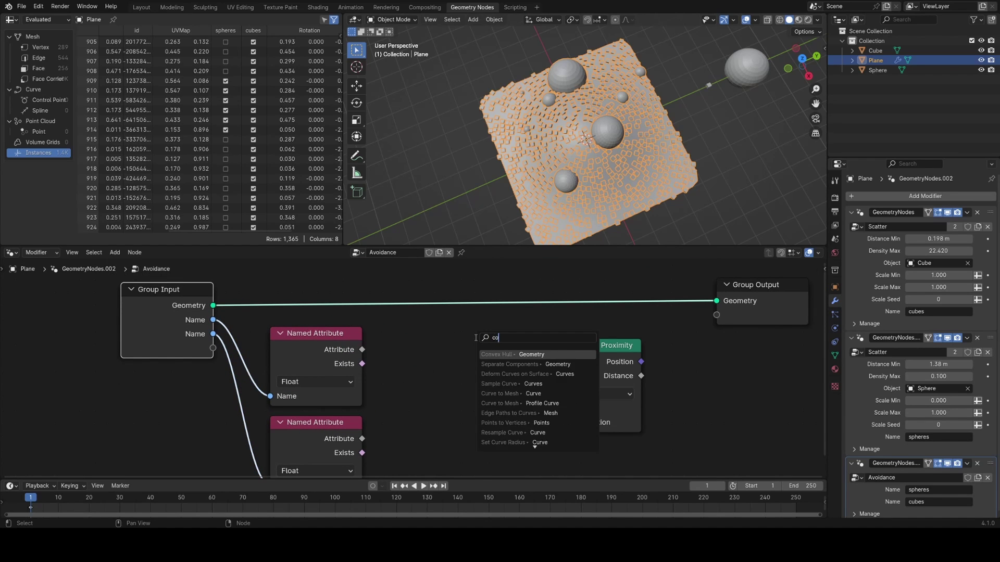
key(Return)
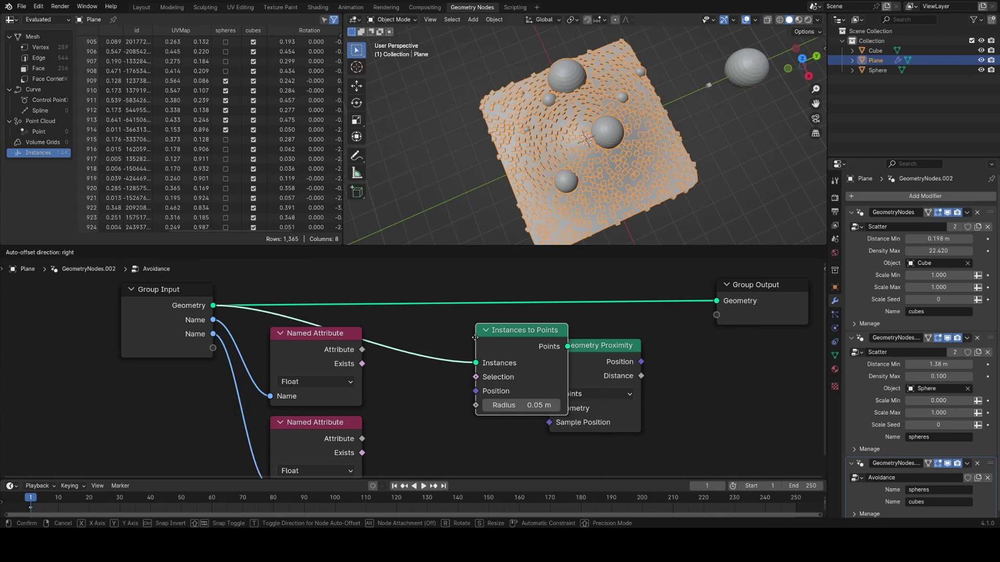
click(435, 315)
scroll(453, 318, down, 2)
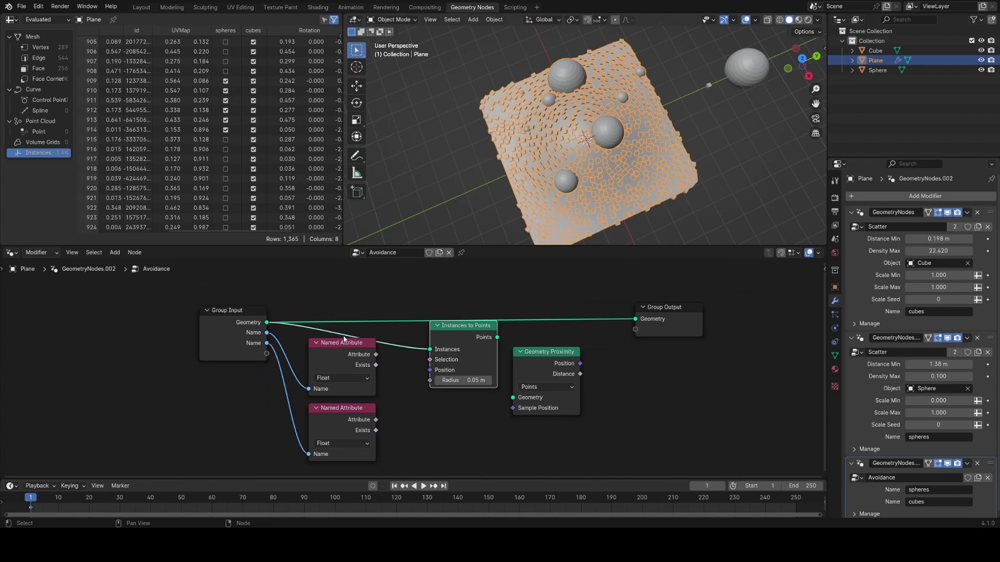
key(g)
key(y)
click(442, 414)
middle_drag(453, 412, 395, 401)
drag(479, 356, 565, 362)
Step: Preview the Instances to Points output through a Viewer node, inspect the points, and remove the Viewer
ctrl+shift+click(415, 319)
middle_drag(588, 171, 573, 141)
scroll(573, 141, up, 3)
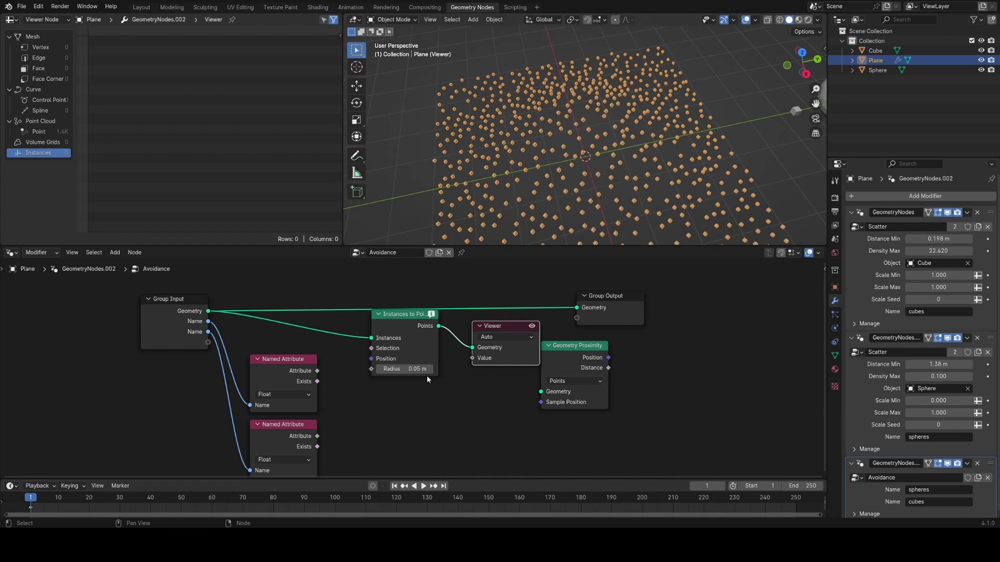
drag(498, 357, 511, 362)
click(510, 362)
key(x)
scroll(529, 122, down, 3)
middle_drag(529, 122, 602, 150)
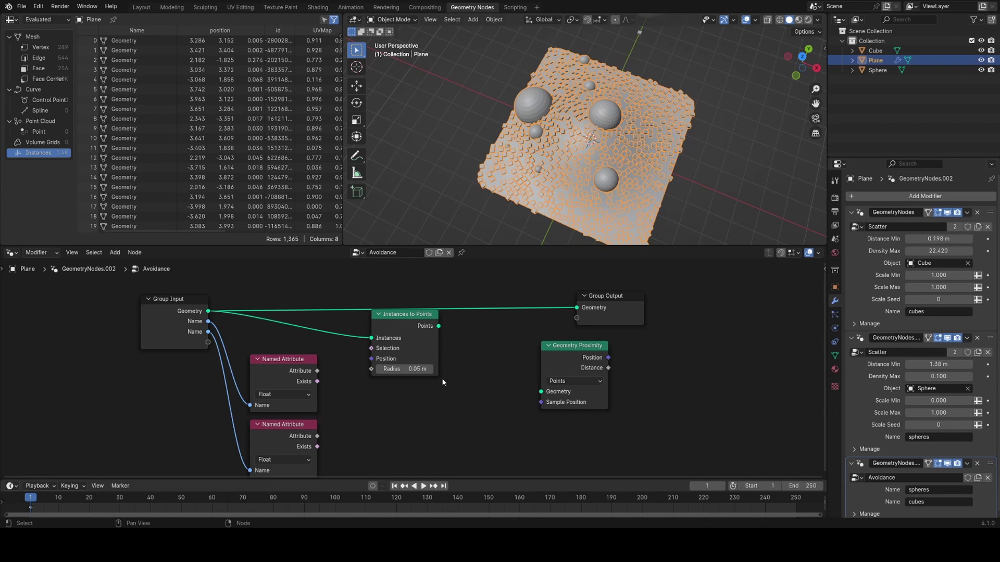
Step: Move Instances to Points out of the way, preview a named attribute on the group's geometry, and remove the Viewer
drag(401, 338, 411, 256)
mouse_move(345, 454)
middle_down()
mouse_move(363, 327)
mouse_move(324, 355)
middle_up()
ctrl+shift+click(311, 327)
ctrl+shift+click(208, 284)
drag(355, 401, 433, 417)
key(x)
Step: Insert a Delete Geometry node on the Instance domain between Group Input and Group Output
key(shift+a)
click(441, 323)
text(de)
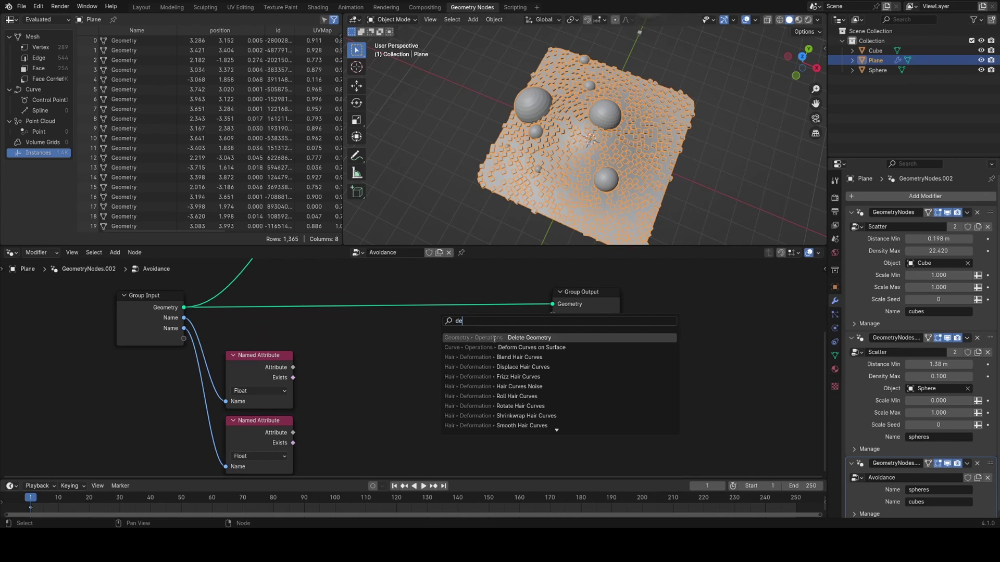
click(494, 339)
click(428, 362)
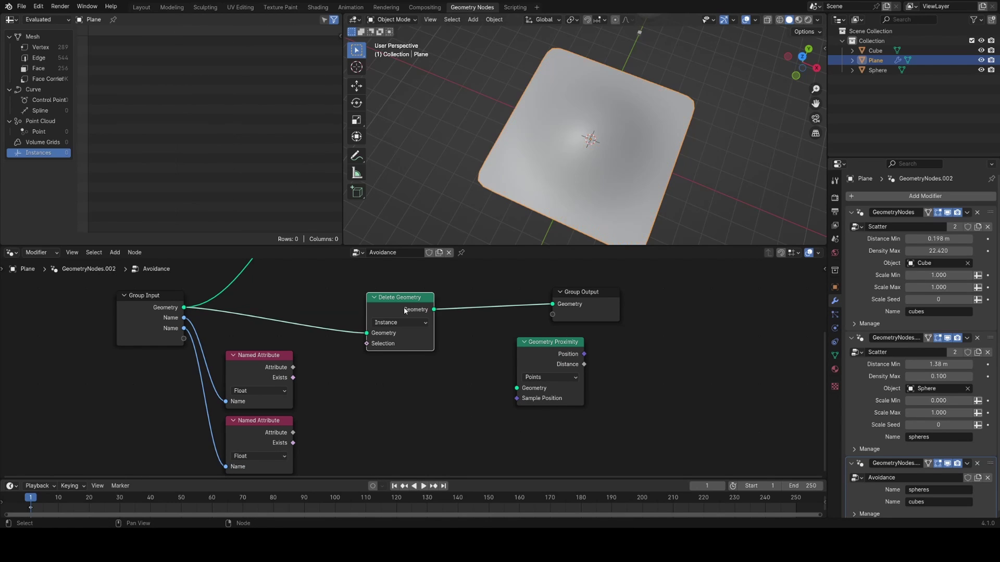
drag(406, 311, 420, 307)
Step: Connect the spheres Named Attribute to the Delete Geometry node's Selection and inspect the remaining cubes
drag(293, 367, 380, 340)
middle_drag(542, 213, 573, 194)
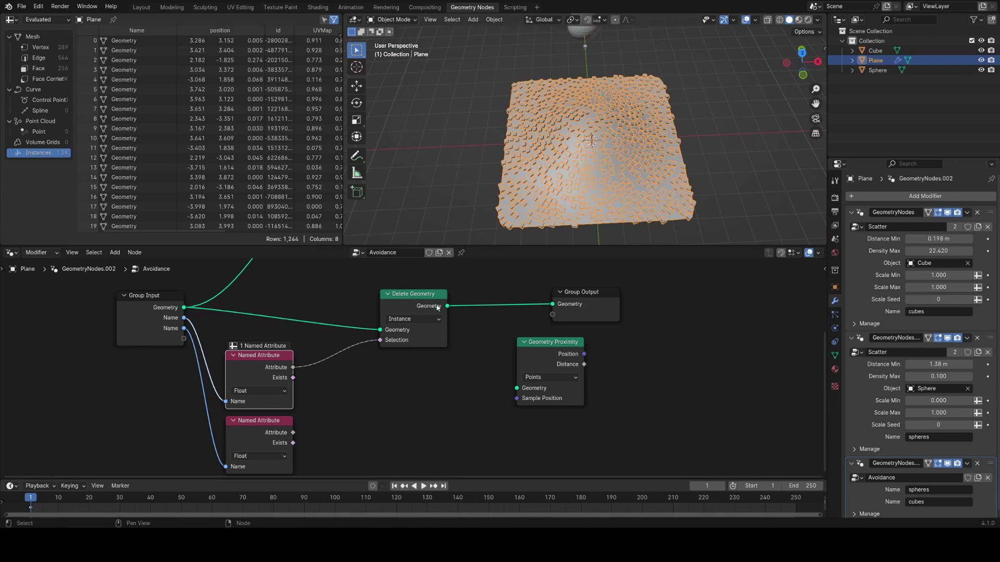
drag(436, 305, 420, 289)
middle_drag(563, 177, 622, 183)
scroll(622, 183, up, 3)
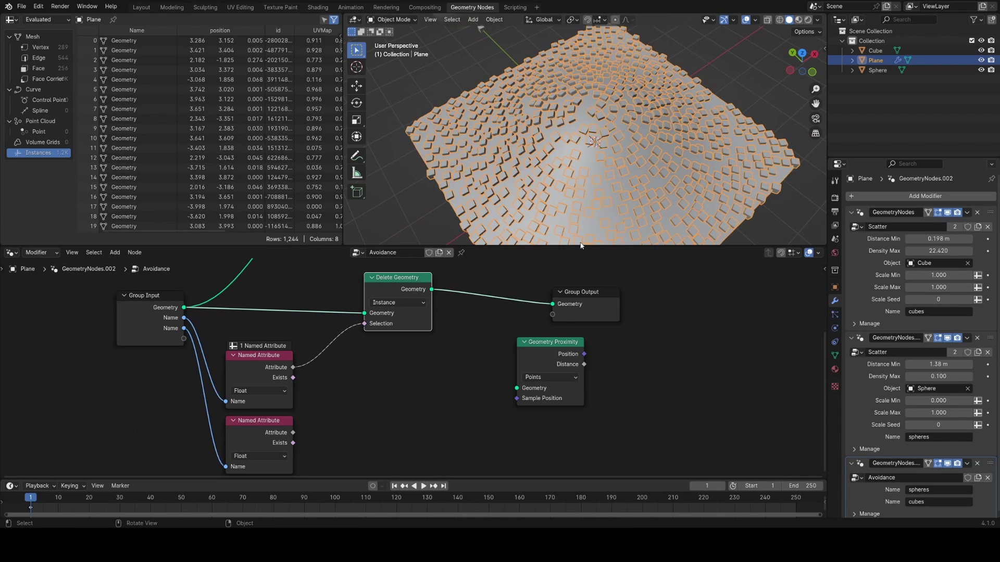
Step: Duplicate Delete Geometry, feed it the same geometry through a reroute, and connect the cubes attribute to its Selection
middle_drag(402, 288, 386, 286)
key(shift+d)
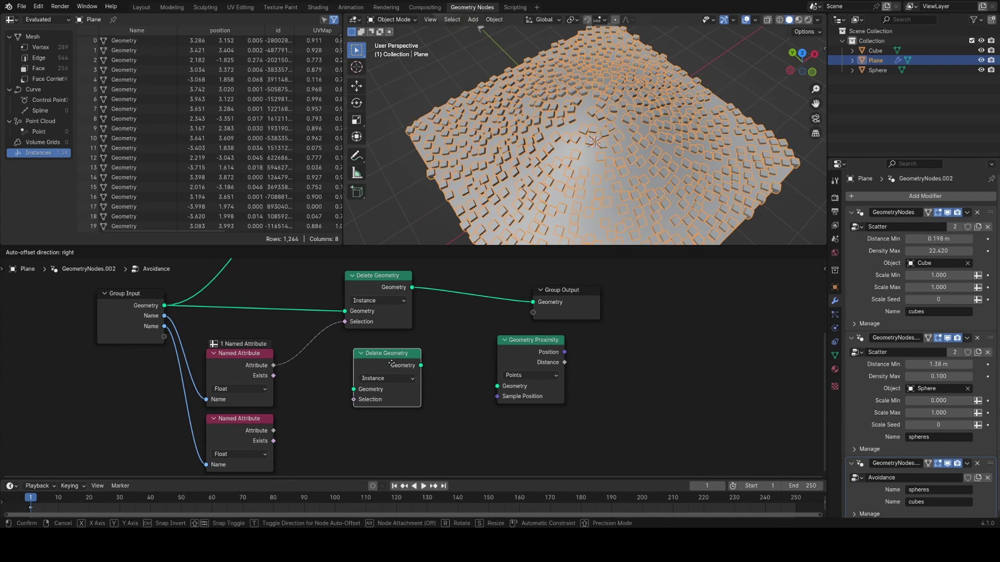
click(383, 359)
drag(164, 306, 345, 384)
drag(368, 358, 368, 357)
shift+right_drag(205, 330, 220, 300)
drag(218, 312, 305, 307)
drag(274, 431, 345, 394)
Step: Set the data type of both Named Attribute nodes to Boolean
click(244, 389)
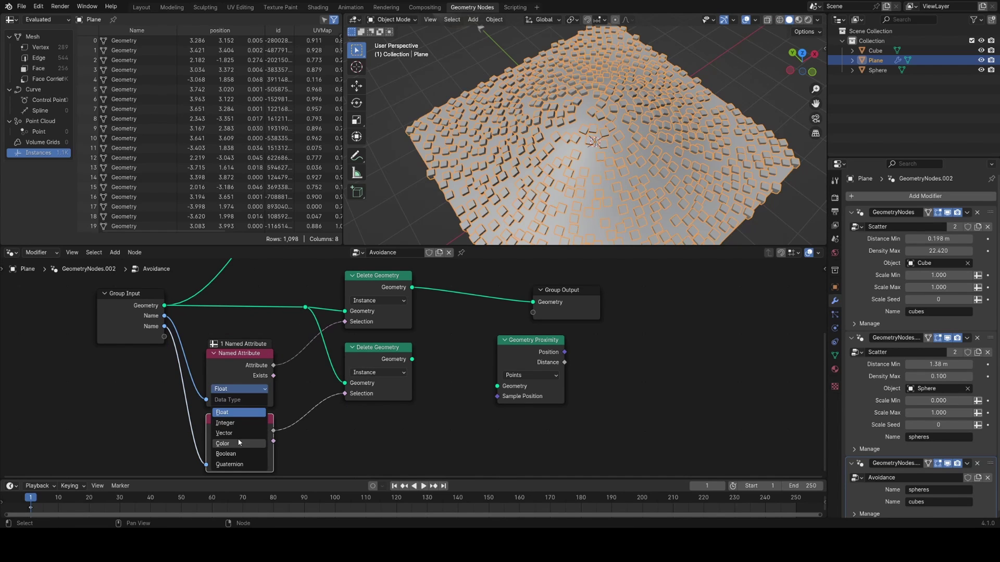
click(242, 453)
click(251, 456)
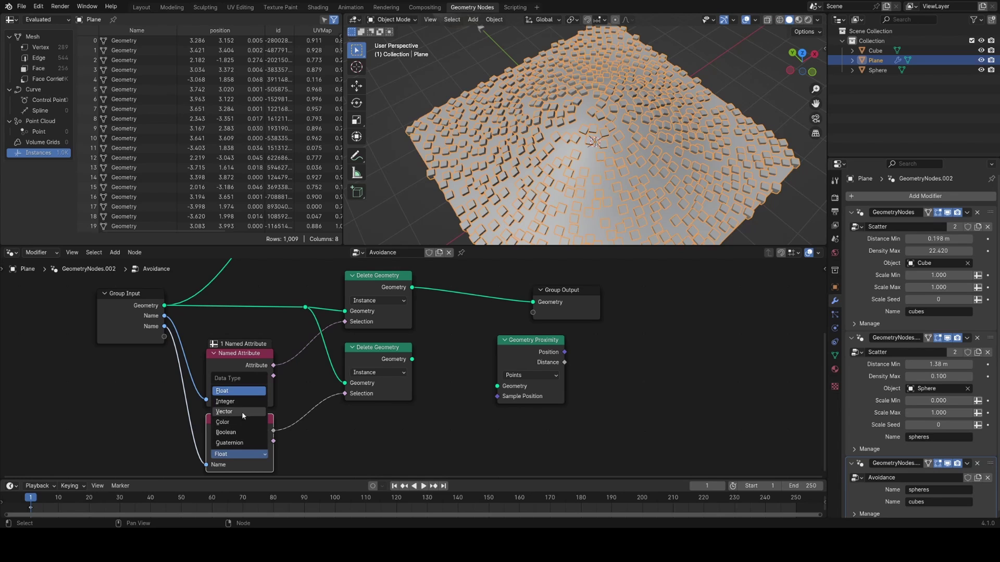
click(244, 433)
Step: Preview the outputs of both Delete Geometry nodes in turn through a Viewer node
ctrl+shift+click(384, 355)
drag(483, 395, 577, 391)
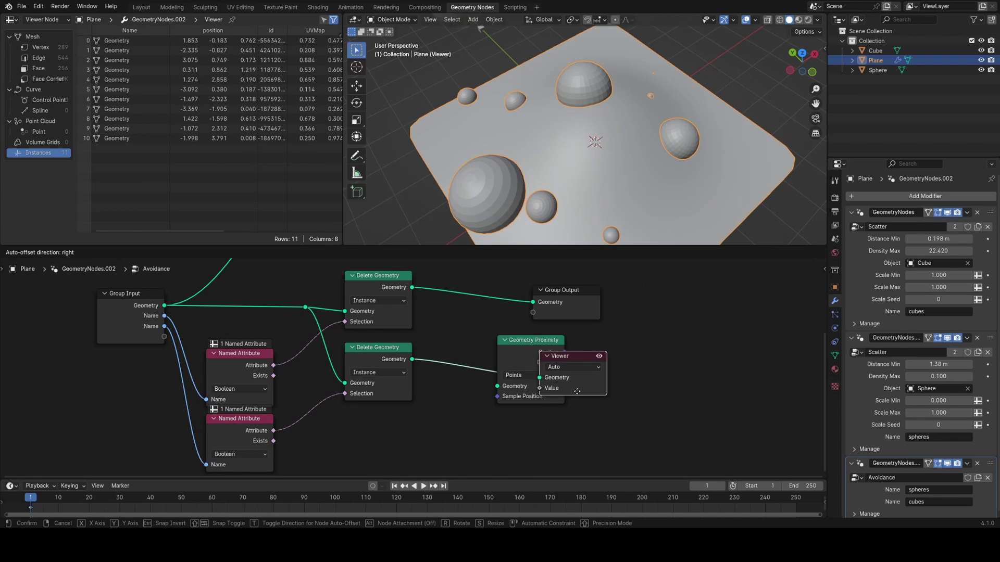
click(577, 391)
ctrl+shift+click(388, 287)
ctrl+shift+click(388, 360)
ctrl+shift+click(387, 287)
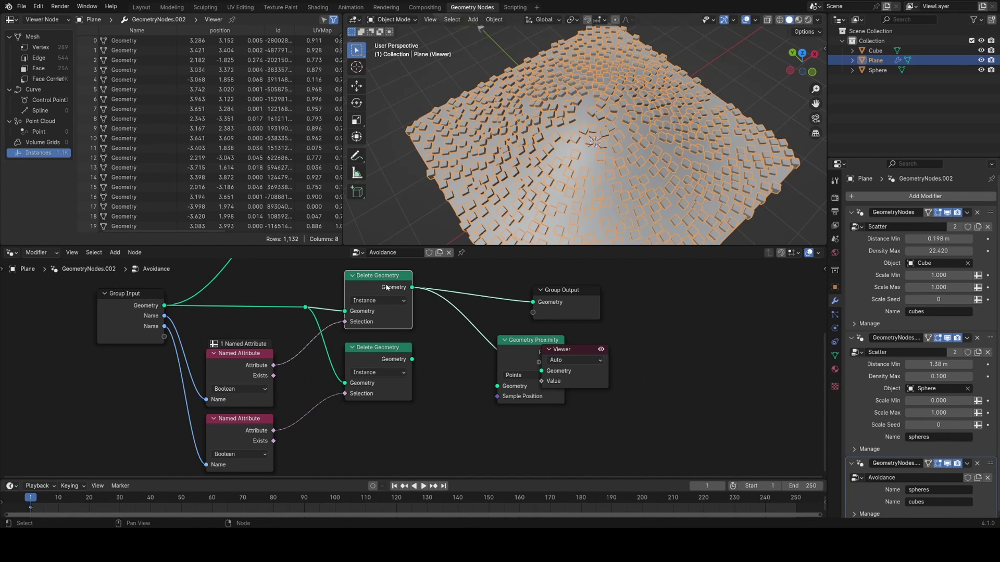
scroll(333, 349, down, 4)
middle_drag(324, 351, 371, 350)
ctrl+shift+click(451, 357)
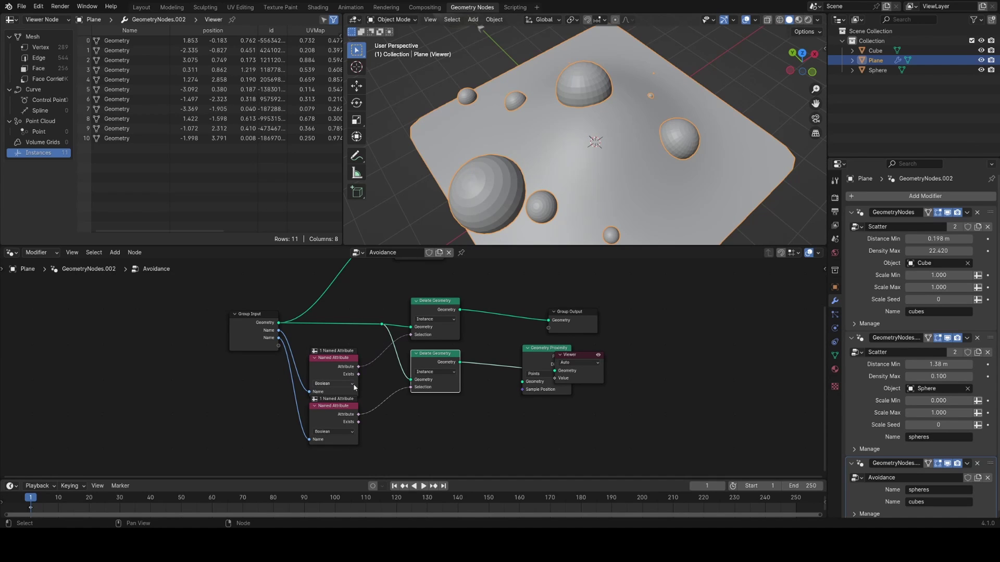
Step: Insert a Separate Components node after Group Input and route its Instances output to both Delete Geometry nodes
scroll(434, 312, up, 4)
key(shift+a)
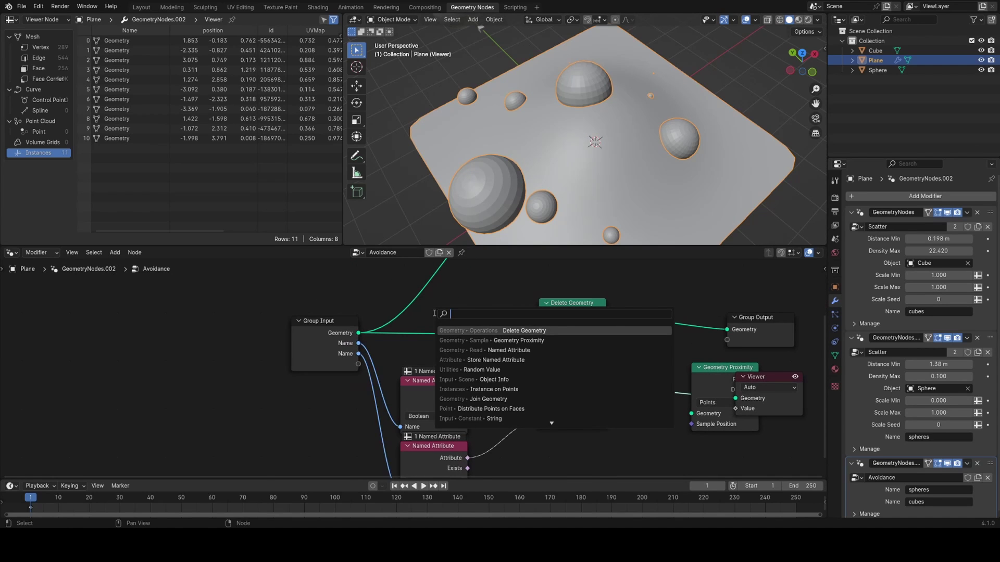
text(seper)
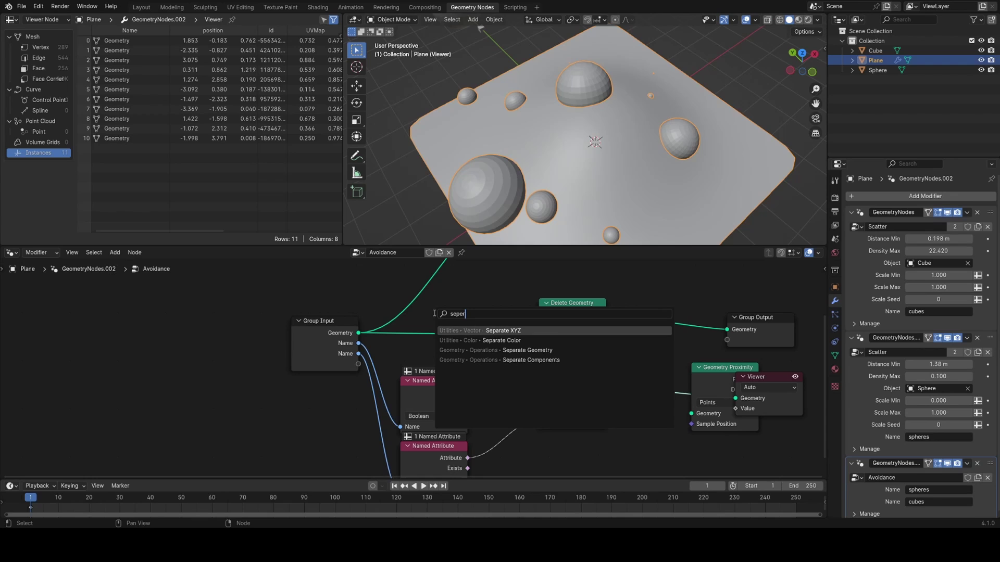
key(Down)
key(Down)
key(Down)
key(Return)
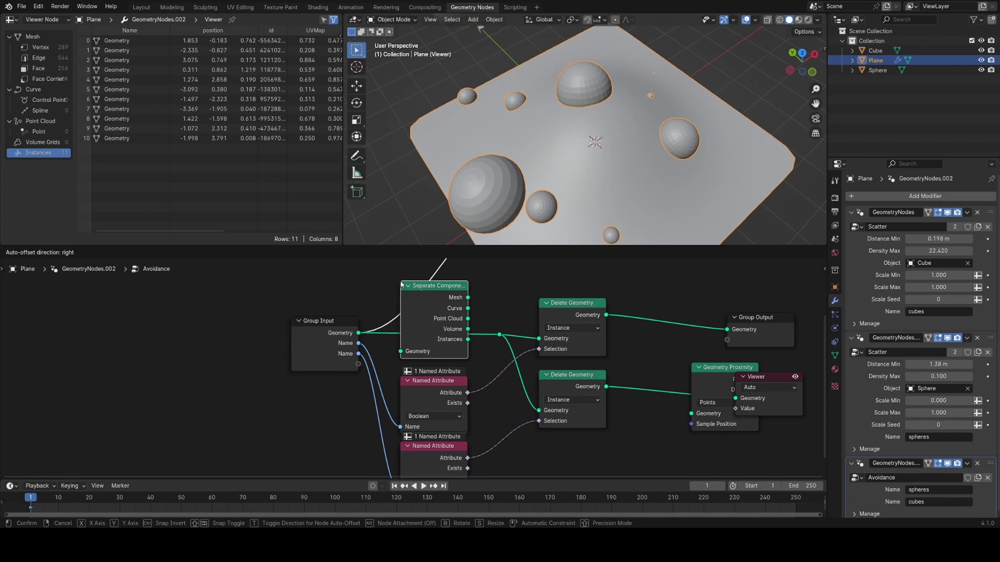
click(432, 294)
drag(464, 317, 541, 337)
drag(442, 297, 426, 307)
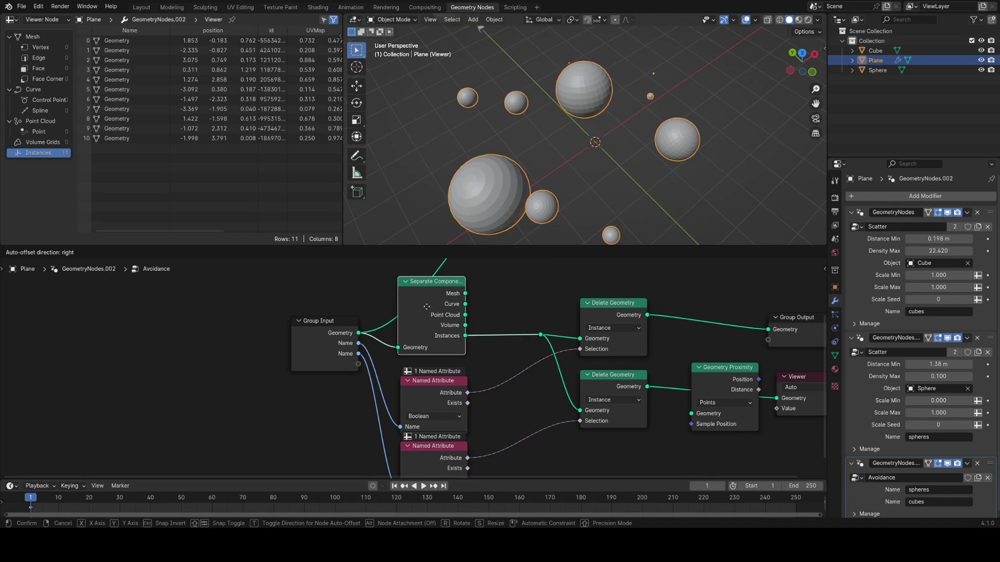
click(426, 306)
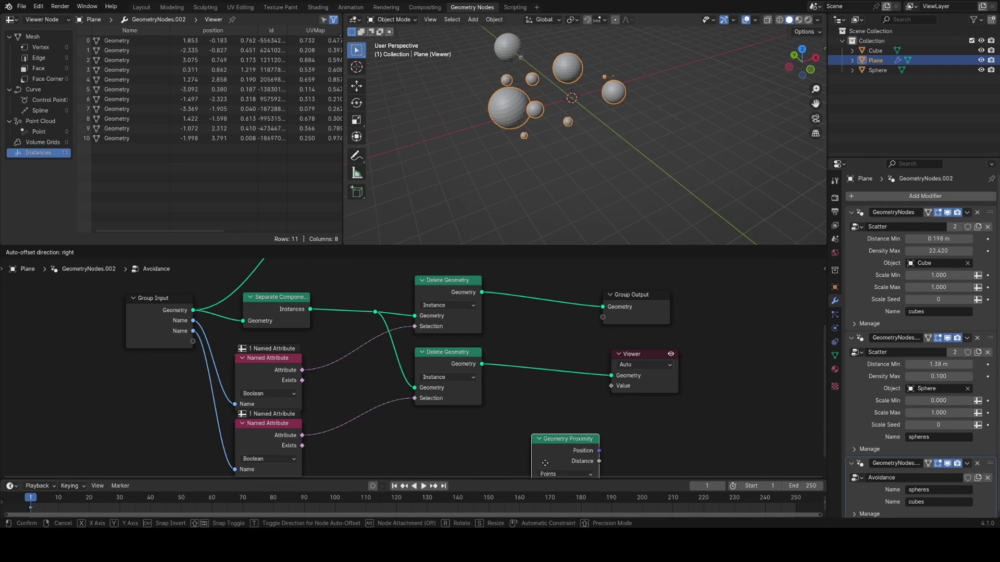
Step: Move the Viewer, Group Output and Geometry Proximity nodes farther from the Delete Geometry nodes to free up space
scroll(480, 372, down, 2)
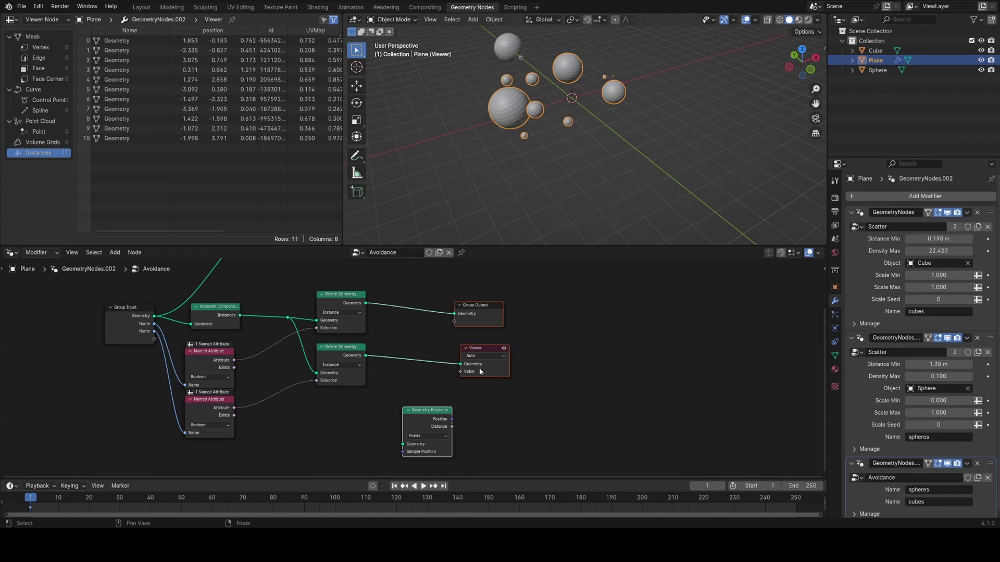
drag(480, 372, 582, 375)
drag(543, 288, 659, 394)
drag(599, 355, 628, 352)
click(521, 333)
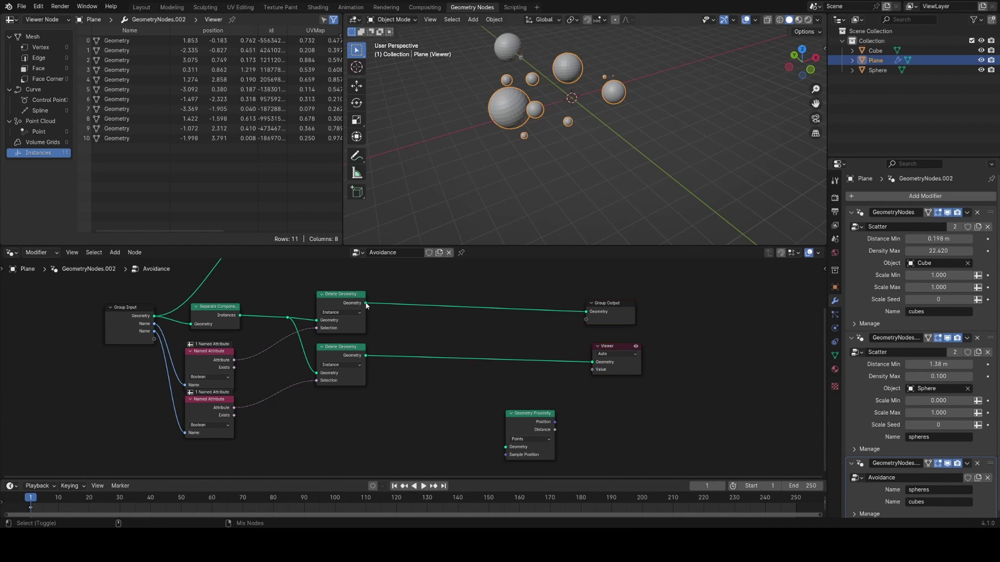
Step: Compare the separated cubes with the separated spheres by previewing each Delete Geometry branch
ctrl+shift+click(367, 306)
scroll(442, 321, up, 2)
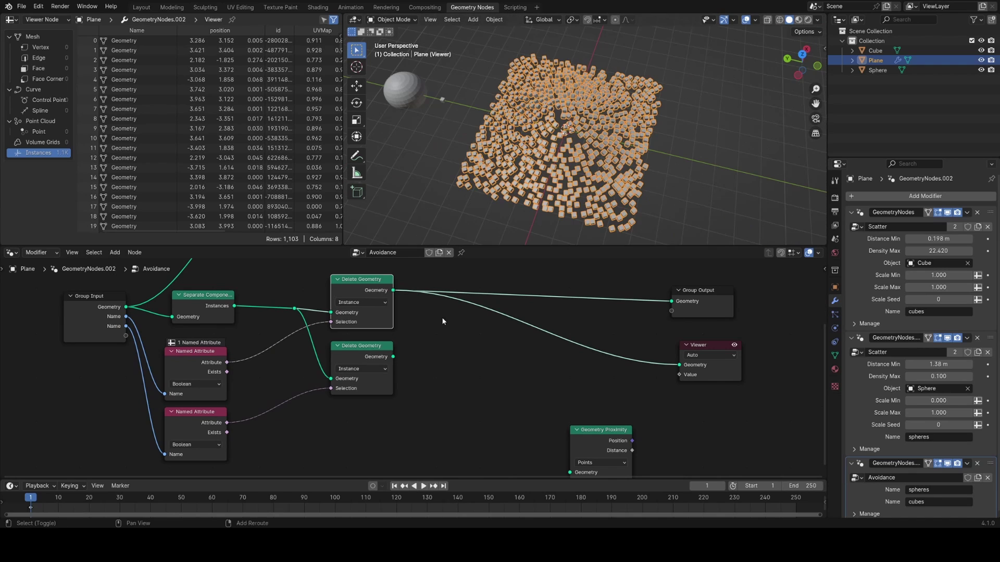
ctrl+shift+click(364, 367)
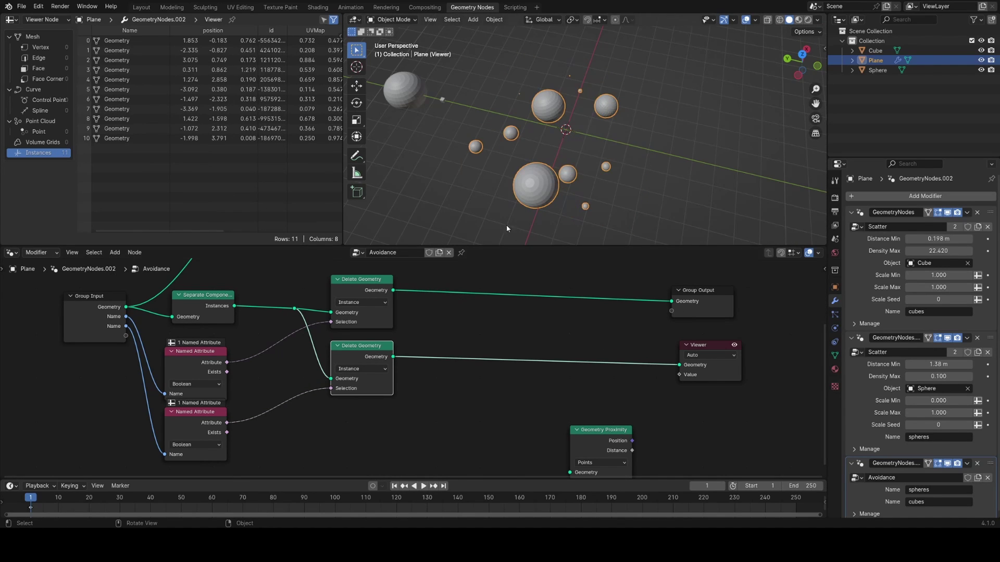
Step: Insert an Instances to Points node after the Delete Geometry node that isolates the spheres
key(shift+a)
text(spher)
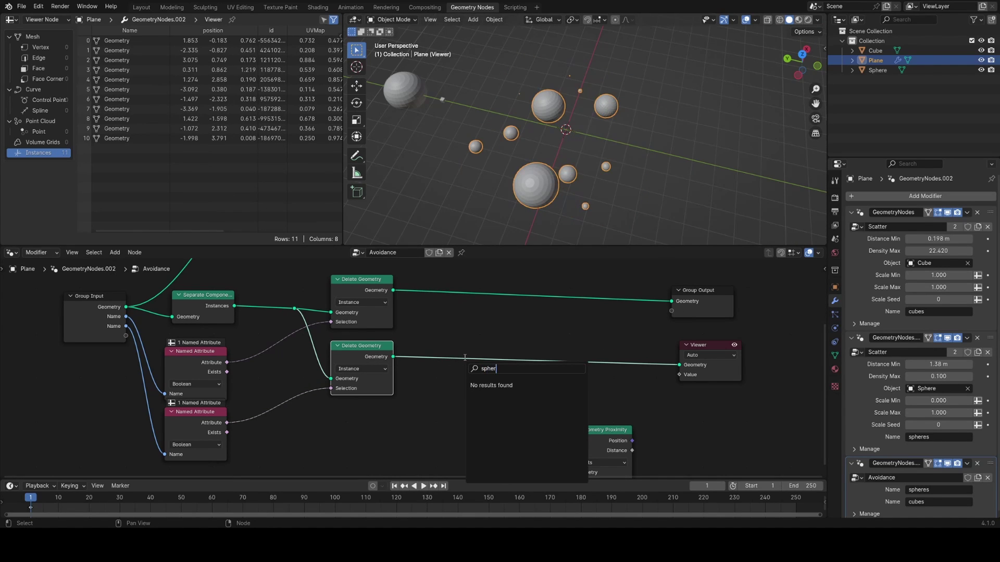
text(es)
key(BackSpace)
key(BackSpace)
key(BackSpace)
key(BackSpace)
key(BackSpace)
key(BackSpace)
key(BackSpace)
text(instance to)
key(Return)
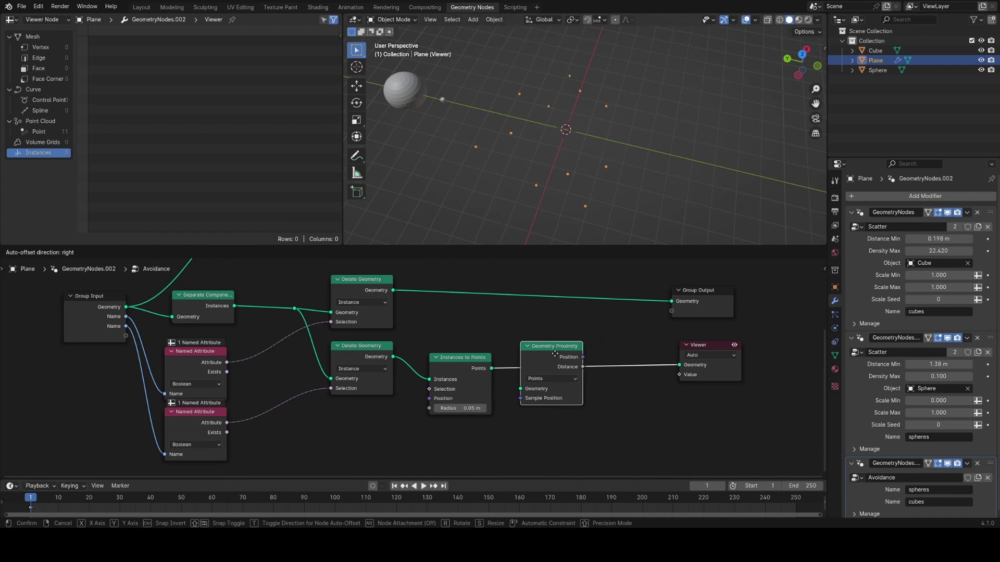
Step: Feed the sphere points into Geometry Proximity and preview its Distance on the cubes geometry in the Viewer
click(552, 355)
drag(550, 354, 536, 360)
ctrl+shift+click(377, 293)
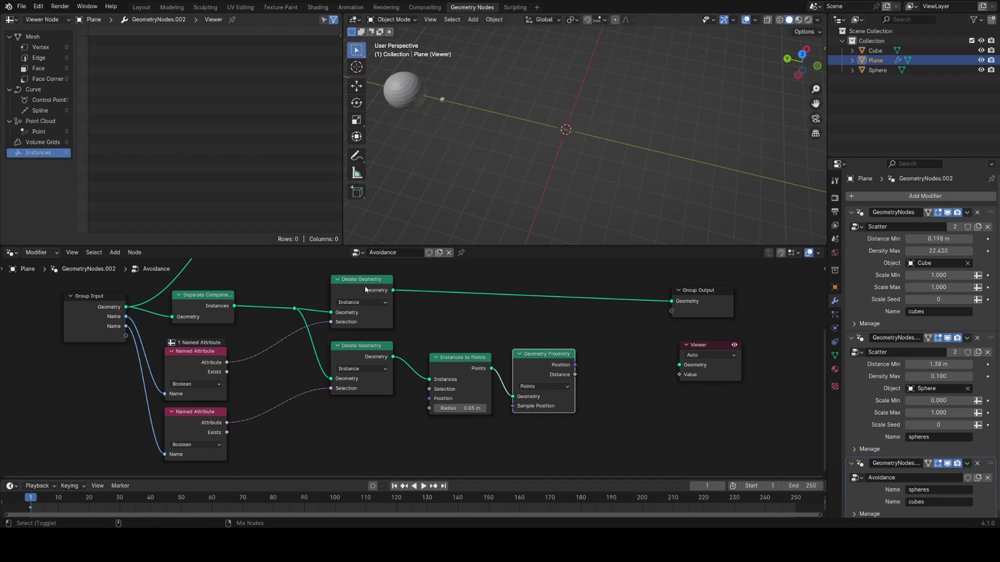
ctrl+shift+click(548, 366)
ctrl+shift+click(548, 366)
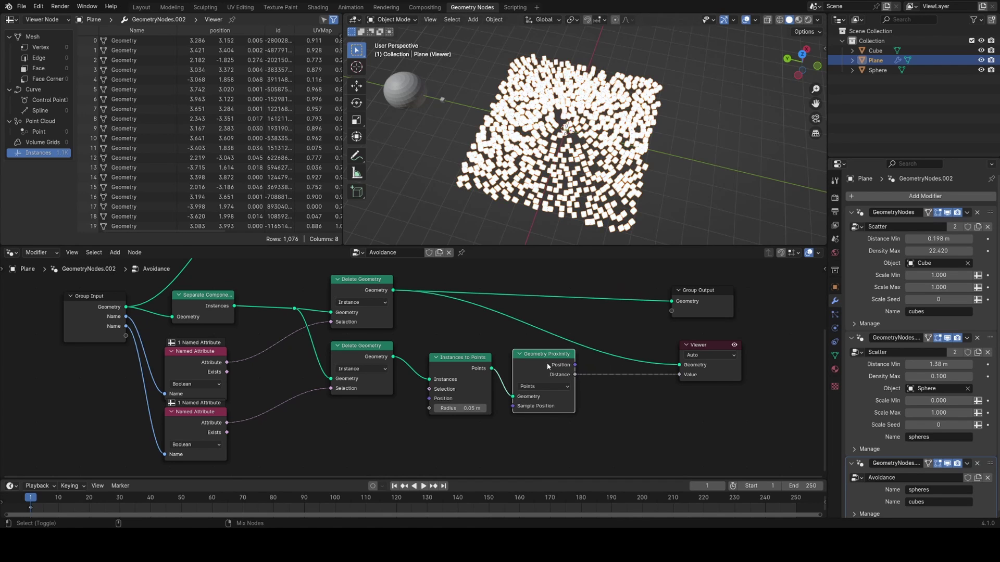
Step: Set the Viewer's domain to Instance so the proximity distance shades each cube around the spheres, and save the file
mouse_move(458, 161)
middle_down()
mouse_move(515, 154)
mouse_move(598, 169)
mouse_move(620, 163)
middle_up()
scroll(509, 160, up, 2)
click(710, 355)
click(717, 437)
scroll(541, 148, down, 2)
scroll(598, 169, up, 3)
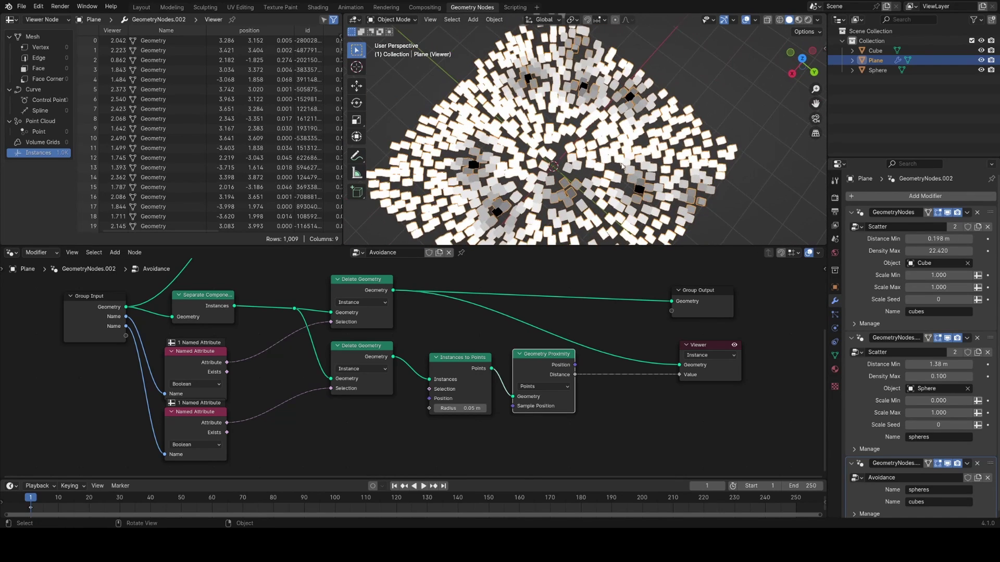
middle_drag(599, 113, 654, 134)
scroll(654, 134, up, 3)
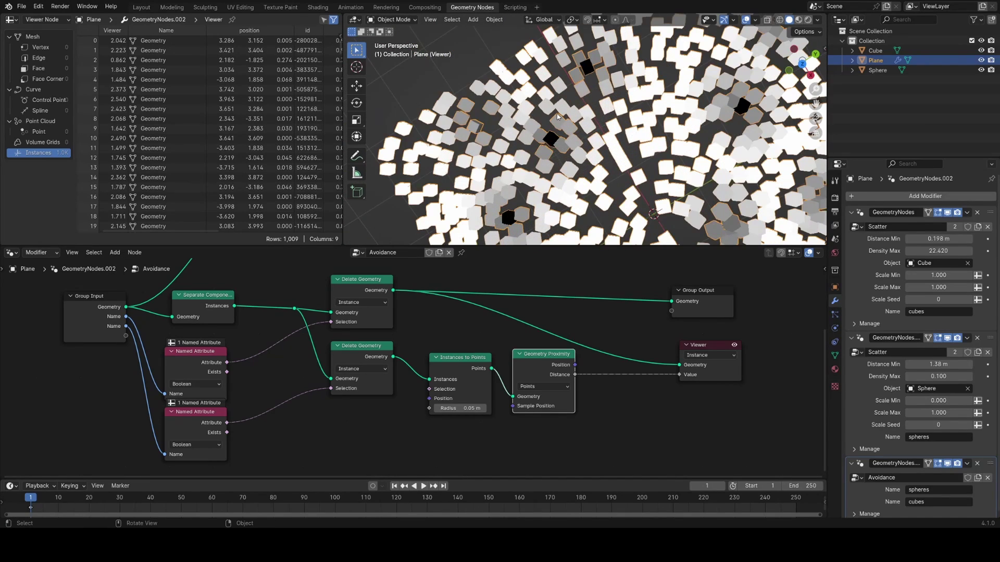
shift+middle_drag(557, 116, 541, 83)
scroll(541, 84, down, 5)
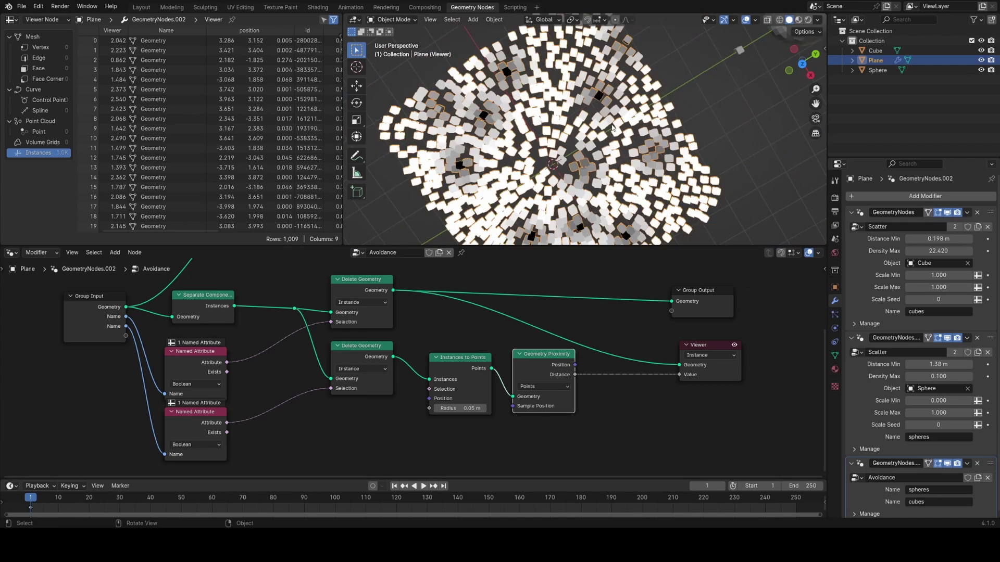
middle_drag(531, 137, 630, 138)
key(ctrl+s)
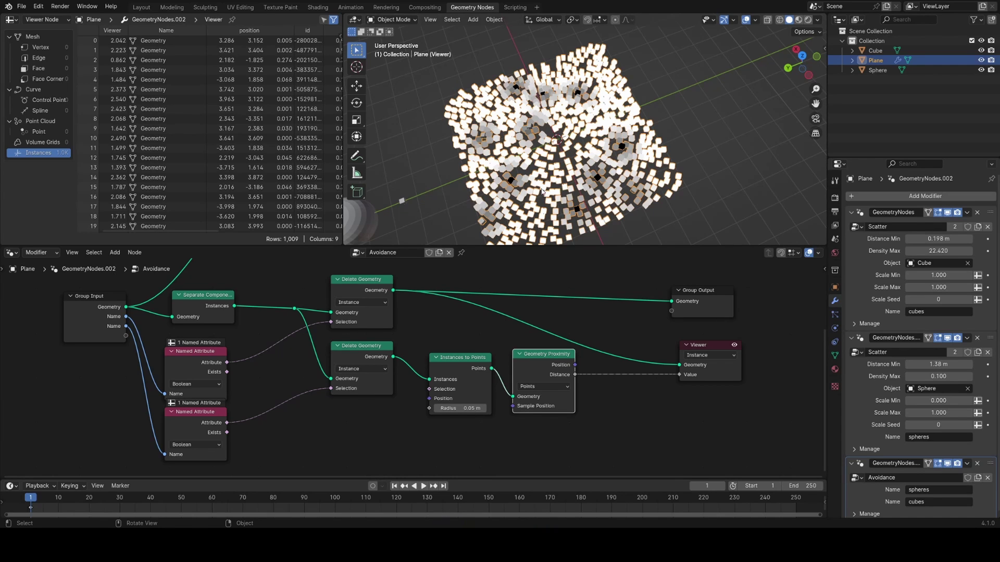
Step: Insert a duplicate Delete Geometry node before the Group Output, use the proximity Distance as its Selection, and preview it in the Viewer
middle_drag(606, 333, 494, 368)
key(ctrl+s)
drag(584, 331, 678, 320)
click(259, 327)
key(shift+d)
click(541, 361)
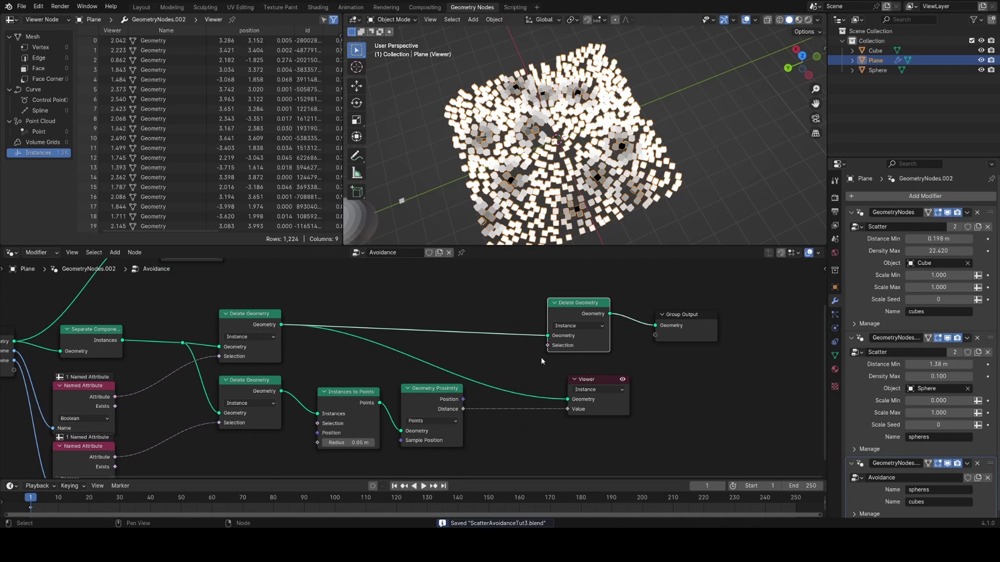
drag(462, 409, 552, 346)
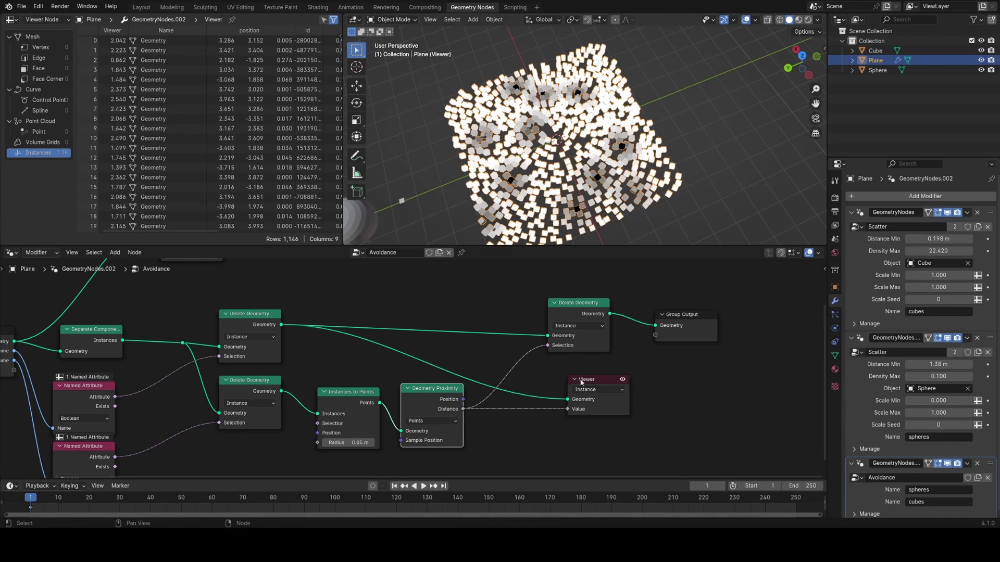
ctrl+shift+click(604, 302)
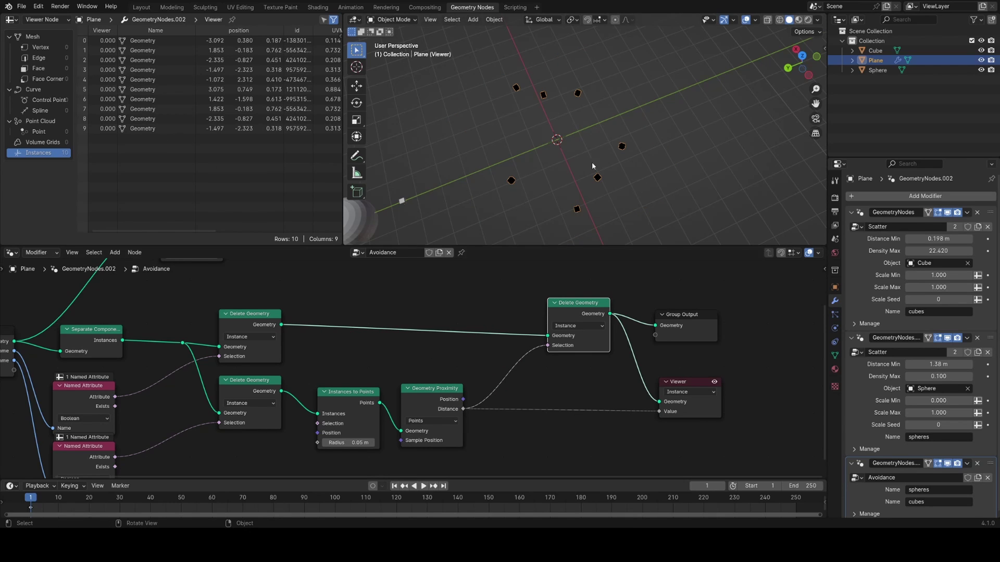
Step: Insert a Compare node between the proximity Distance and the new Delete Geometry node's Selection
key(shift+a)
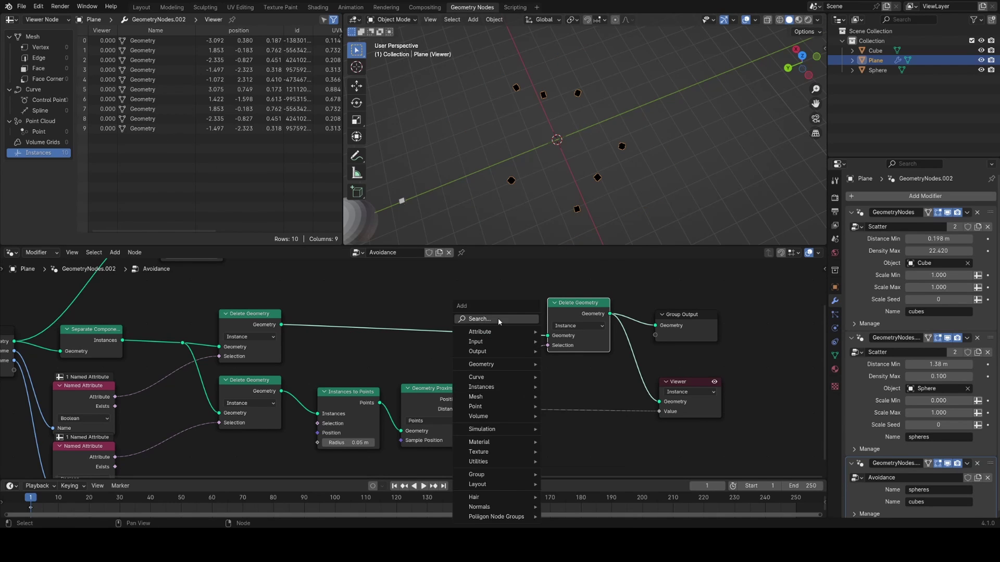
text(m)
key(BackSpace)
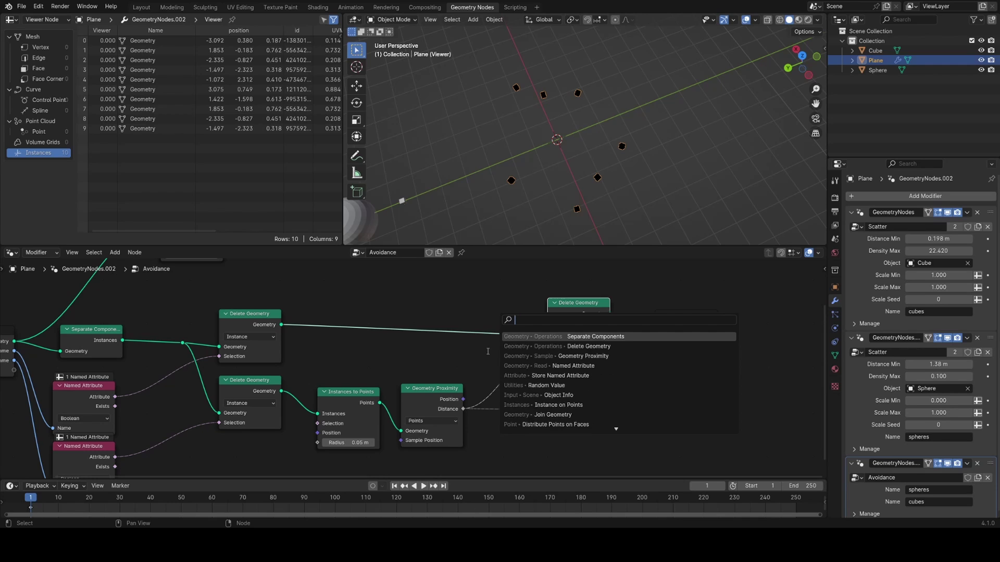
text(compare)
key(Return)
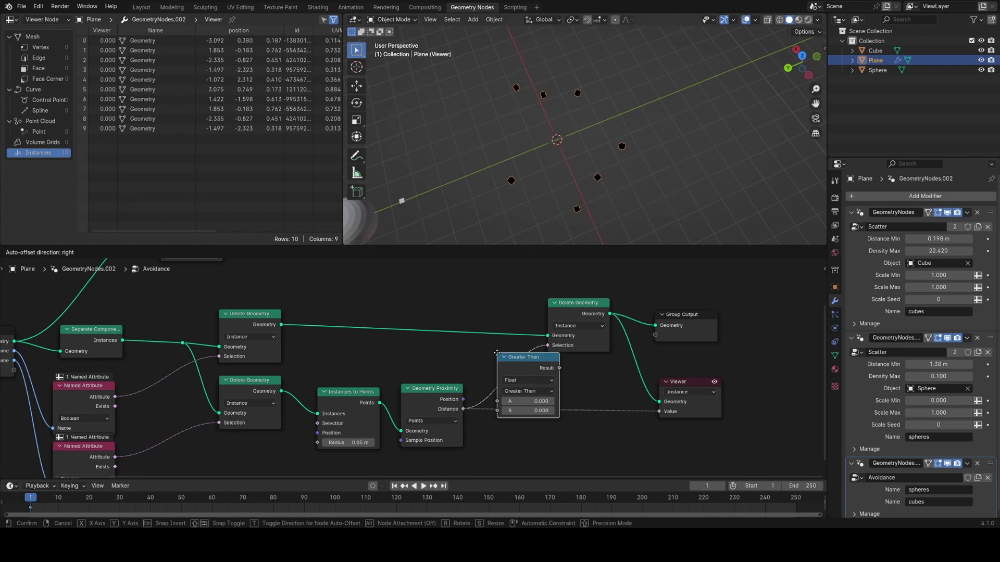
click(498, 359)
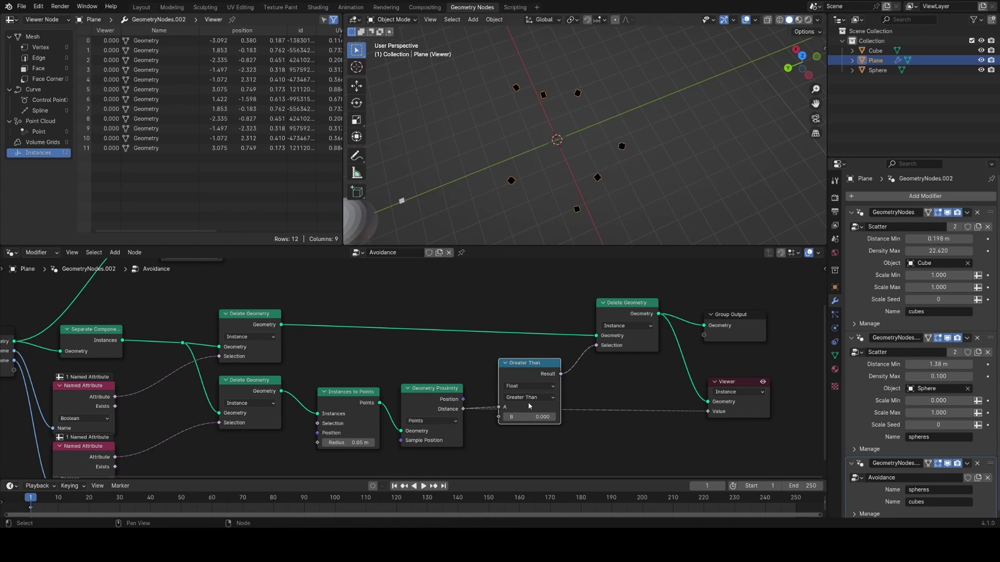
Step: Set the Compare node's operation to Less Than with a B threshold of 0.850
click(529, 398)
click(526, 417)
mouse_move(542, 417)
shift+mouse_down()
mouse_move(572, 417)
mouse_move(533, 417)
shift+mouse_up()
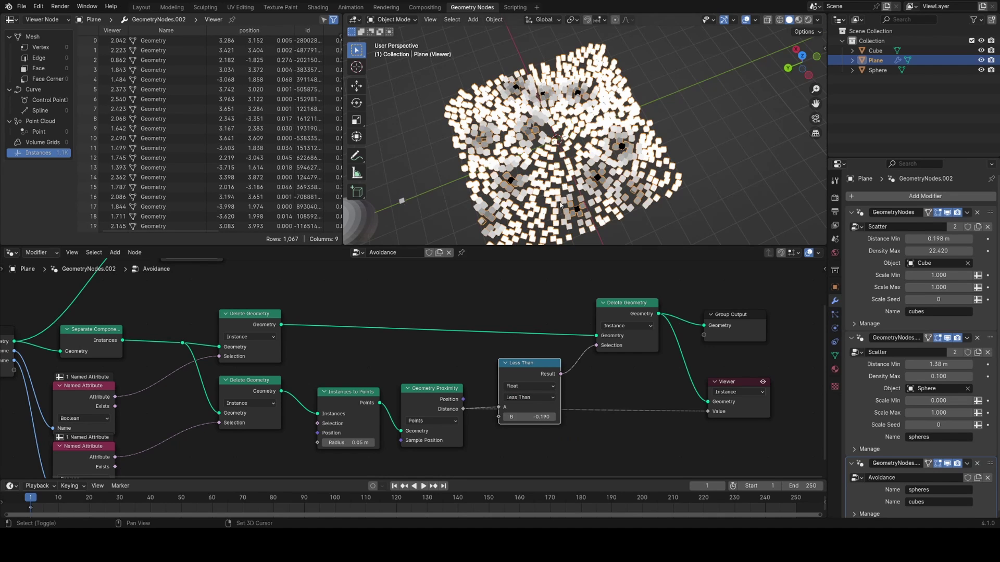
scroll(497, 149, up, 9)
shift+middle_drag(560, 205, 705, 217)
scroll(568, 163, down, 6)
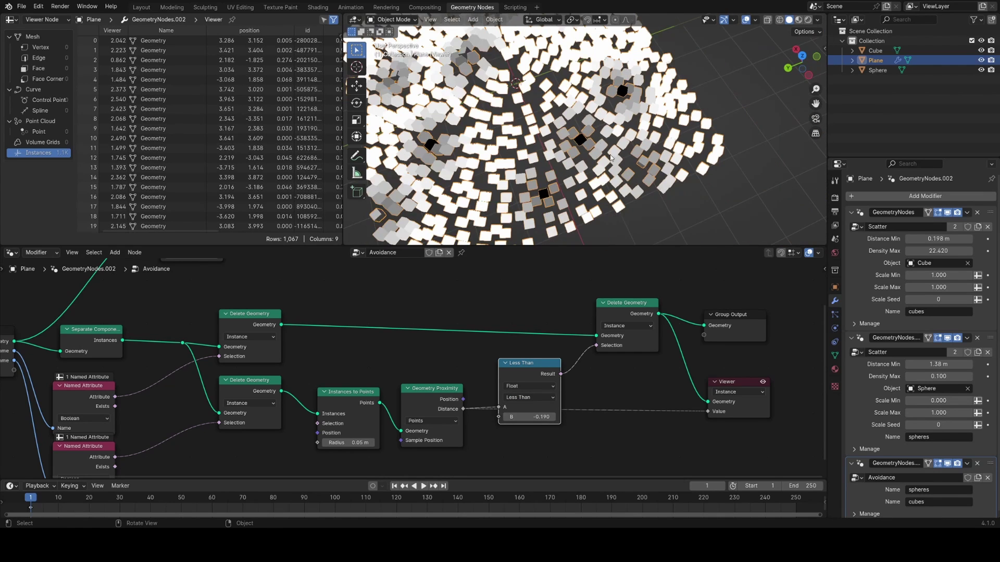
scroll(540, 181, down, 5)
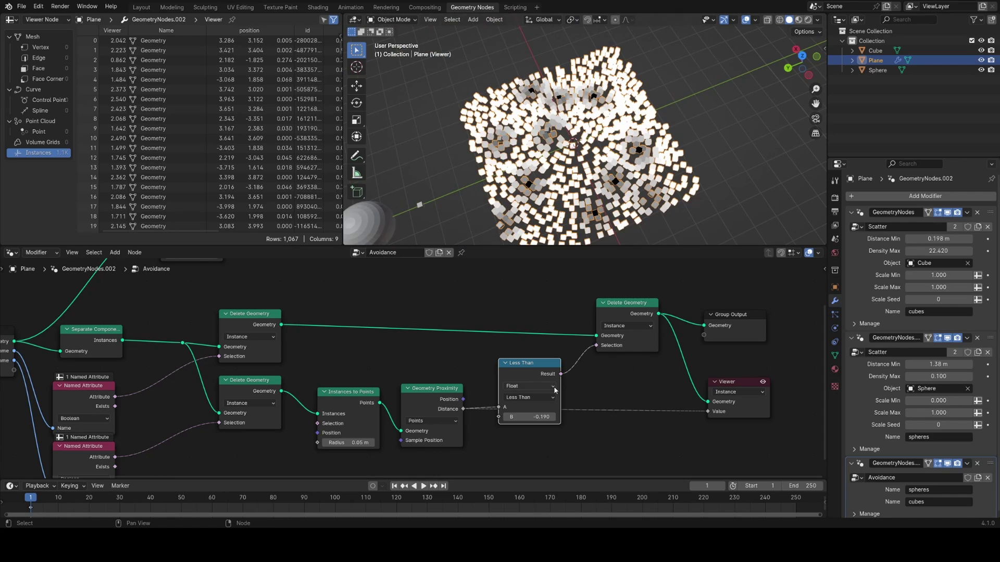
drag(526, 417, 565, 416)
Step: Save the file and delete the Viewer node
scroll(617, 141, down, 4)
middle_drag(617, 140, 542, 190)
key(ctrl+s)
click(756, 416)
key(x)
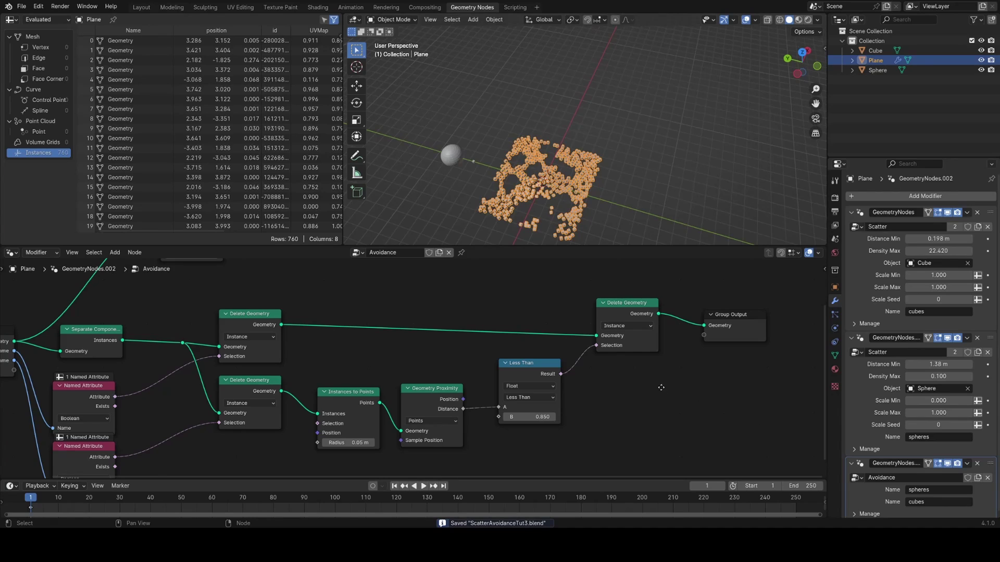
Step: Add a Join Geometry node before the Group Output and feed the spheres' Delete Geometry output into it alongside the filtered cubes
scroll(401, 344, down, 4)
middle_drag(330, 370, 254, 414)
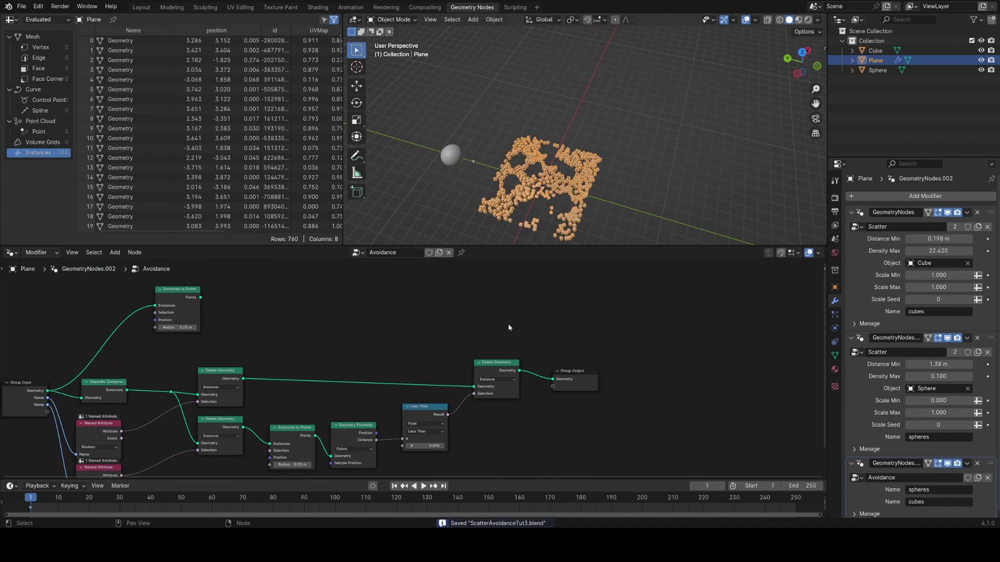
key(shift+a)
text(joi)
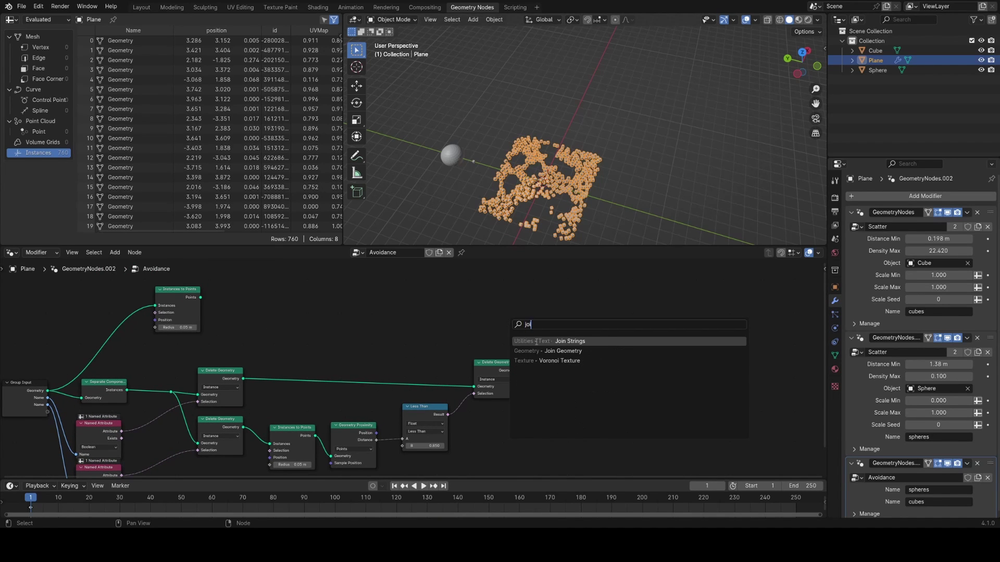
click(554, 350)
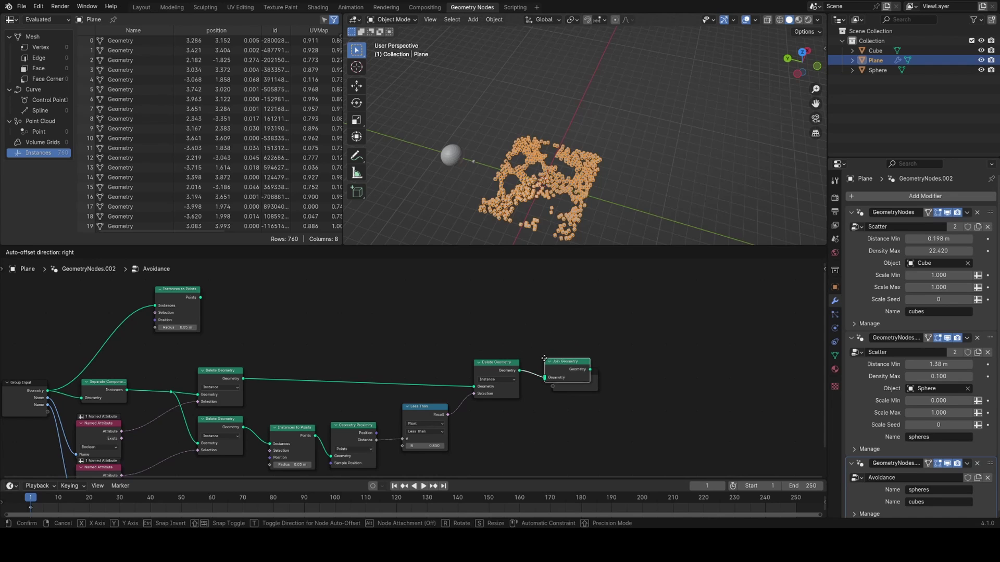
click(569, 370)
drag(243, 427, 545, 380)
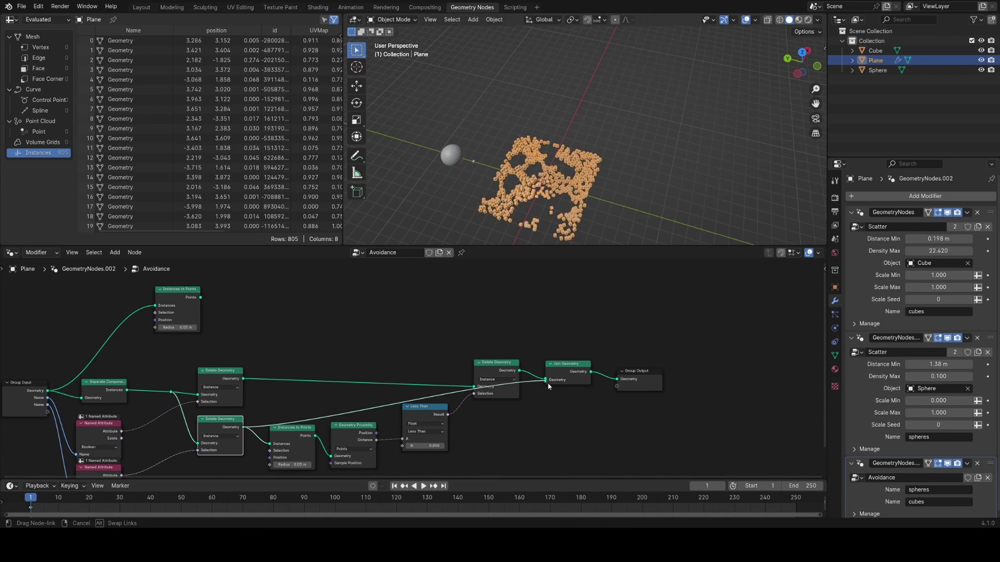
Step: Try a larger Scale Min on the spheres' Scatter modifier and undo the change
middle_drag(583, 208, 536, 112)
middle_drag(536, 112, 659, 171)
scroll(594, 177, up, 3)
scroll(557, 99, up, 2)
scroll(570, 177, down, 2)
shift+middle_drag(584, 91, 496, 98)
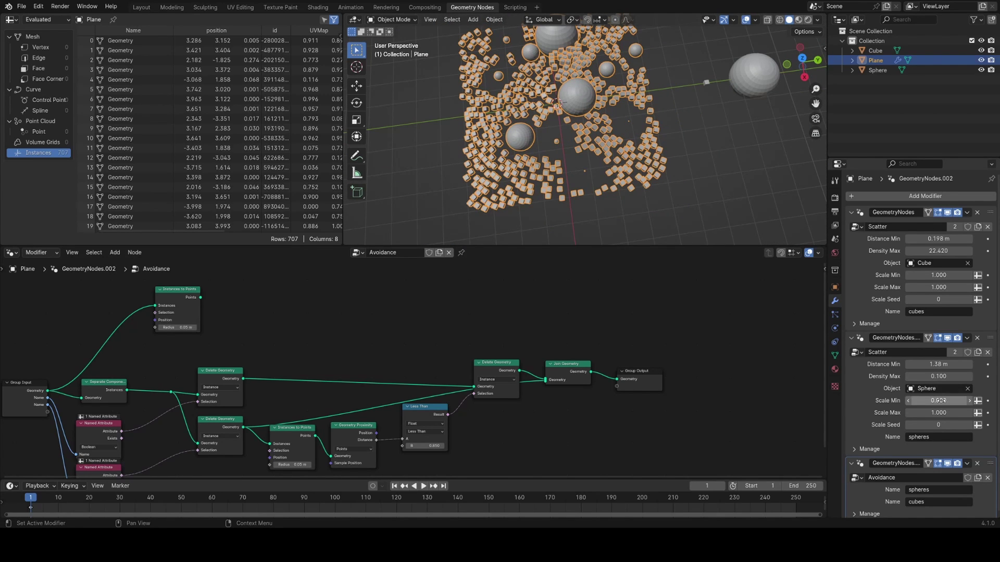
drag(938, 401, 954, 401)
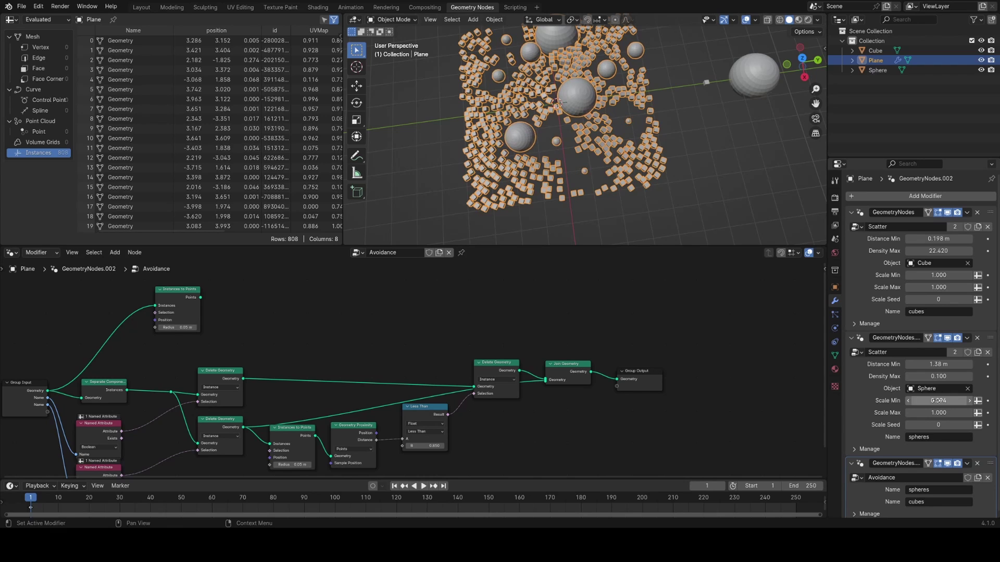
key(ctrl+z)
Step: Examine the clearance the cubes leave around the smallest and largest spheres from several angles, and save the file
middle_drag(661, 146, 614, 164)
key(ctrl+s)
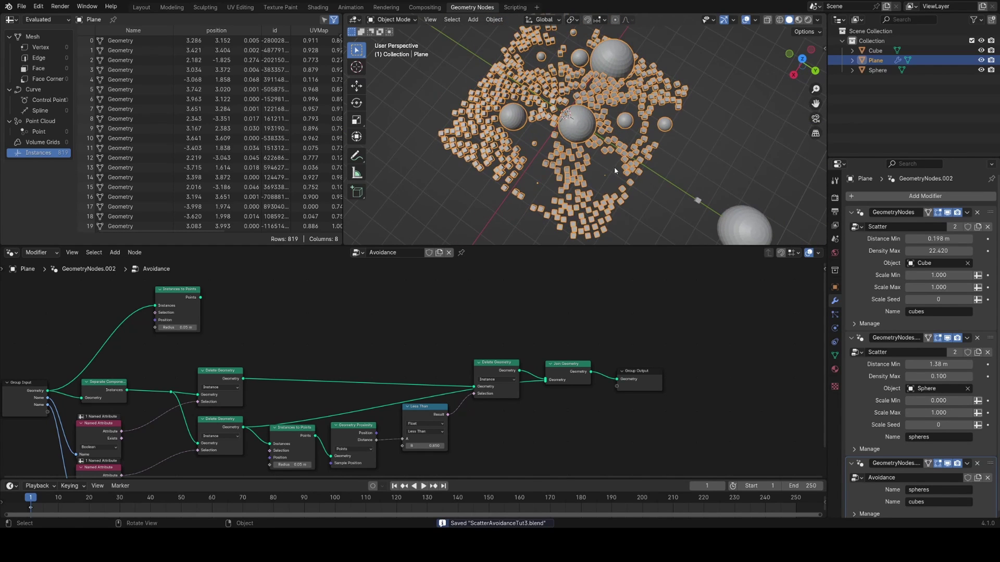
scroll(614, 166, up, 7)
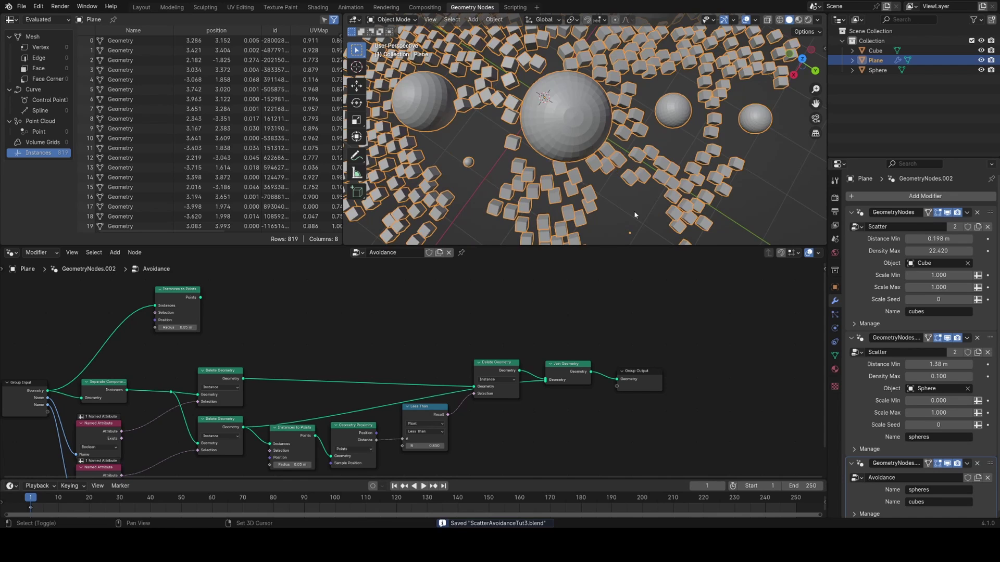
scroll(598, 171, down, 3)
middle_drag(598, 173, 568, 158)
scroll(593, 151, up, 8)
shift+middle_drag(796, 167, 574, 156)
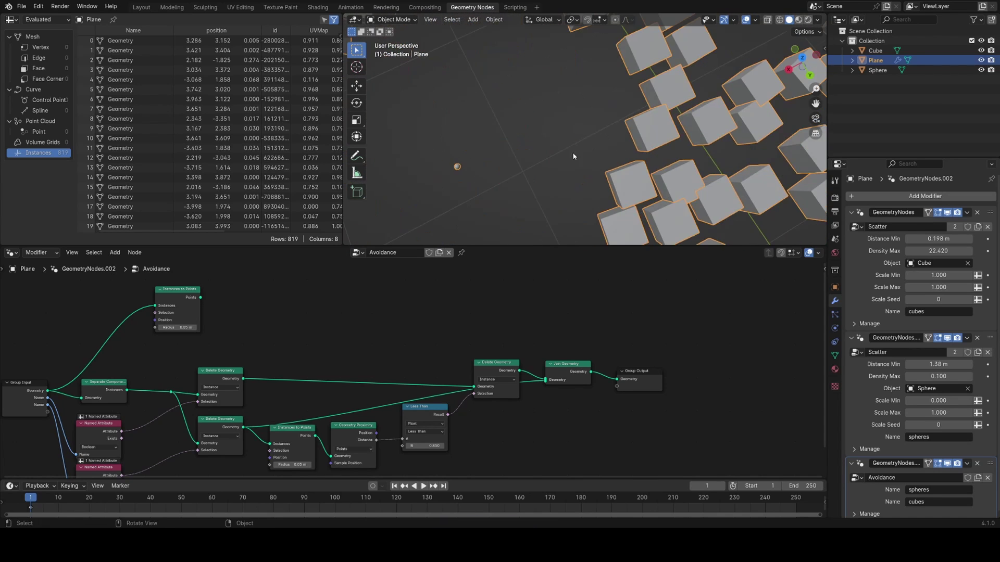
shift+middle_drag(456, 160, 544, 158)
scroll(654, 111, down, 3)
scroll(570, 151, down, 5)
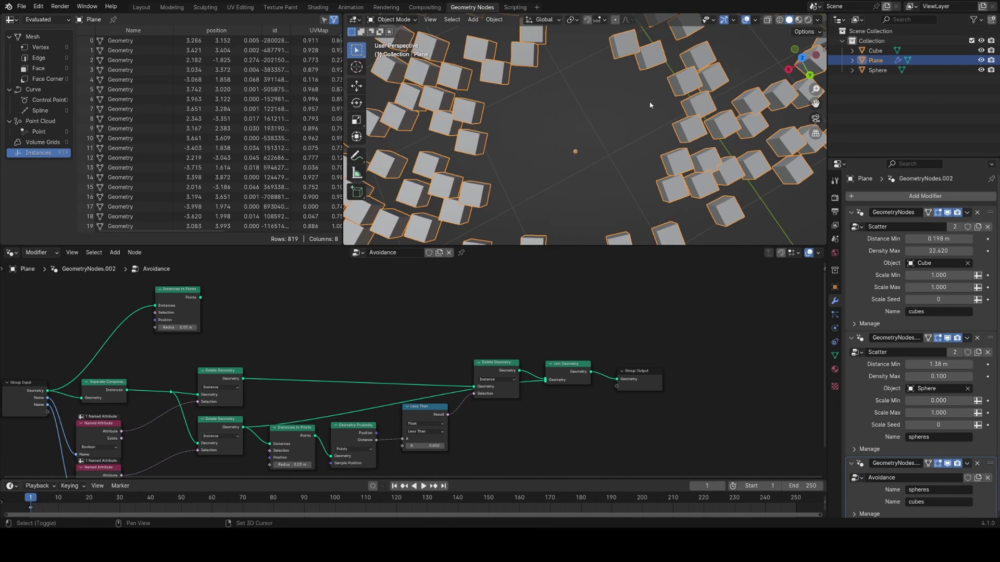
scroll(615, 168, down, 5)
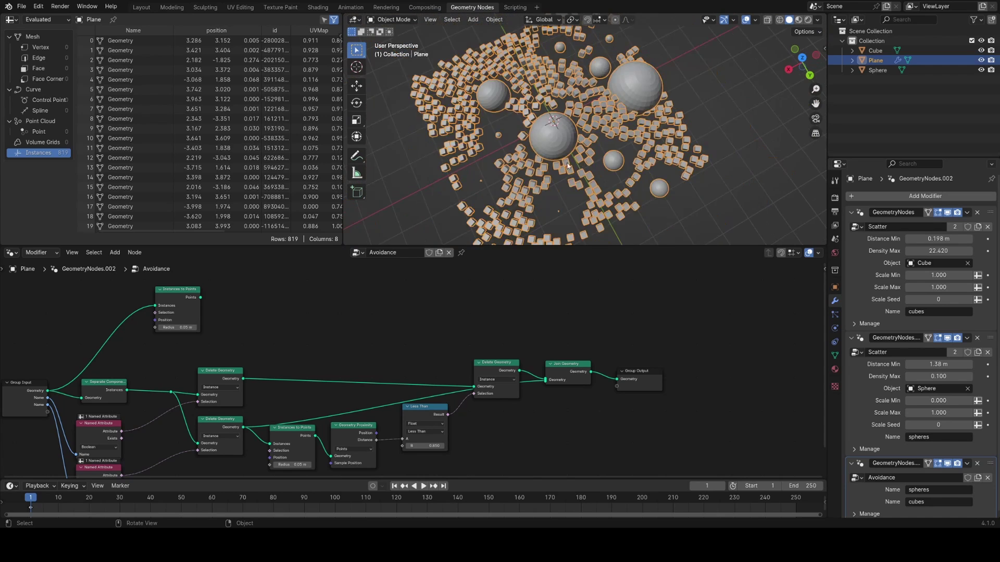
mouse_move(615, 167)
middle_down()
mouse_move(663, 166)
mouse_move(629, 167)
middle_up()
key(ctrl+s)
scroll(625, 166, down, 2)
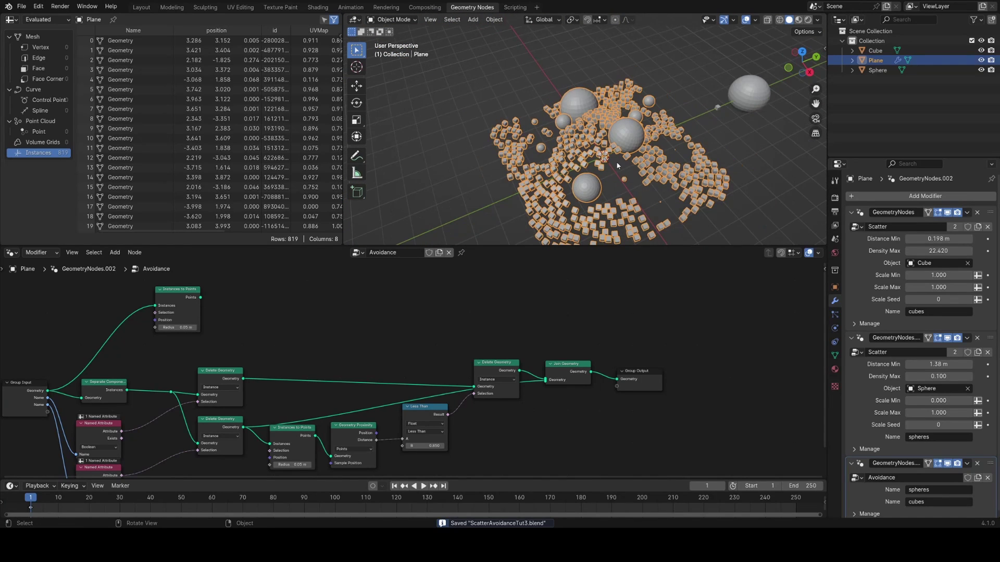
Step: Set the Less Than node's B threshold to 0.870 and save the file
middle_drag(498, 428, 515, 345)
scroll(516, 345, up, 5)
mouse_move(456, 360)
shift+mouse_down()
mouse_move(406, 359)
mouse_move(472, 359)
shift+mouse_up()
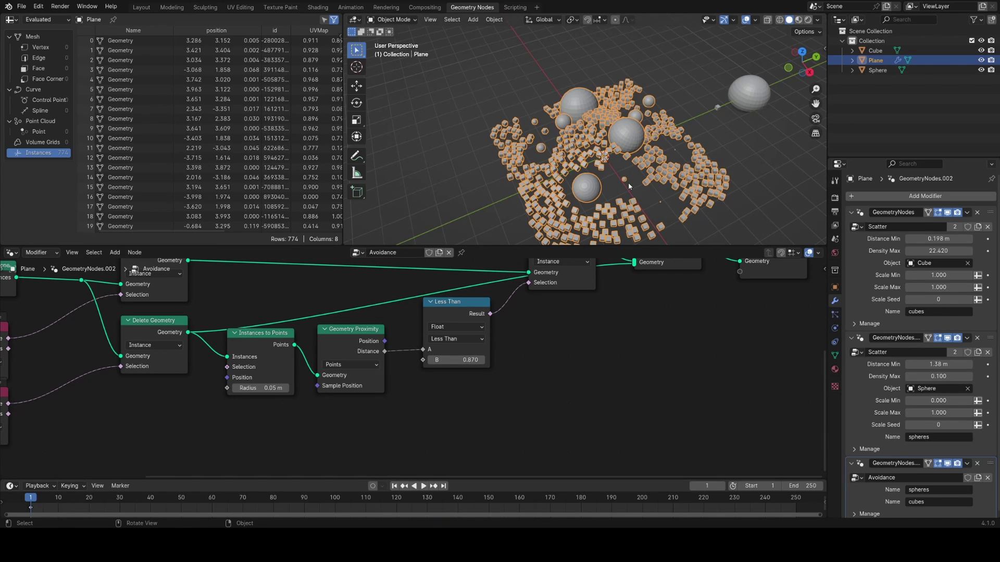
middle_drag(631, 156, 613, 174)
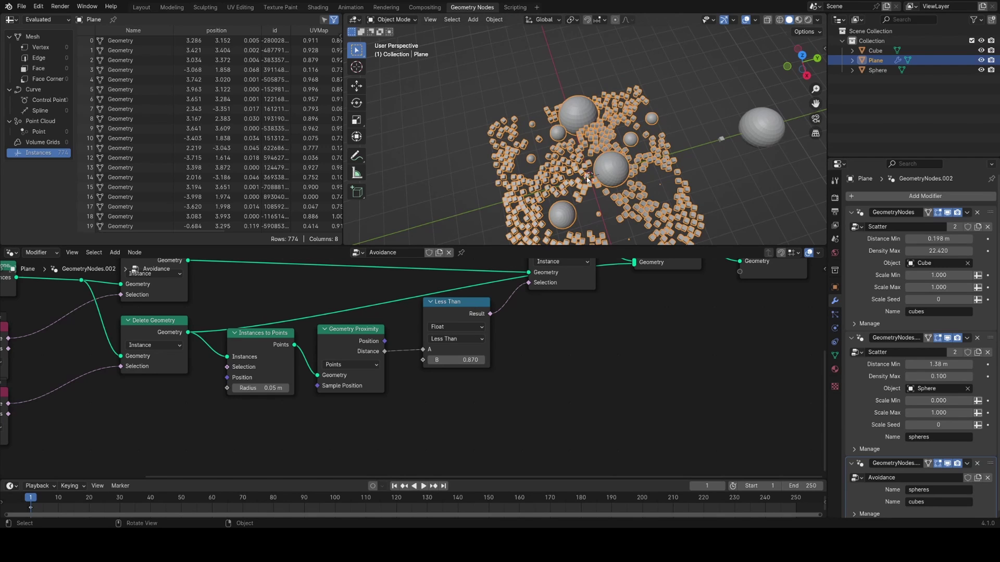
scroll(474, 350, down, 3)
key(ctrl+s)
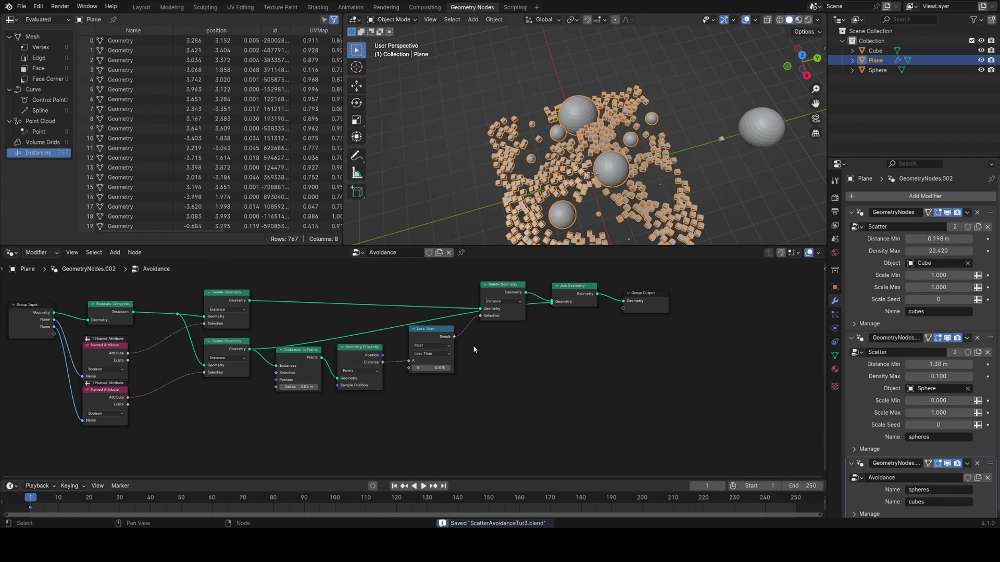
Step: Open the spheres' Scatter modifier node tree and move the Group Input node beside Store Named Attribute slightly farther from it
click(852, 387)
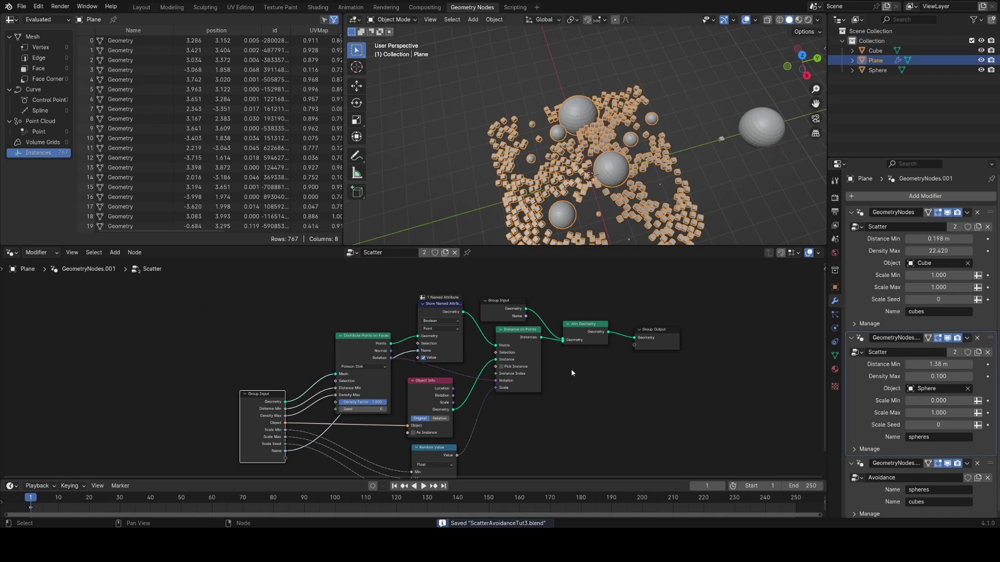
middle_drag(552, 380, 520, 383)
drag(467, 321, 486, 320)
scroll(427, 313, up, 4)
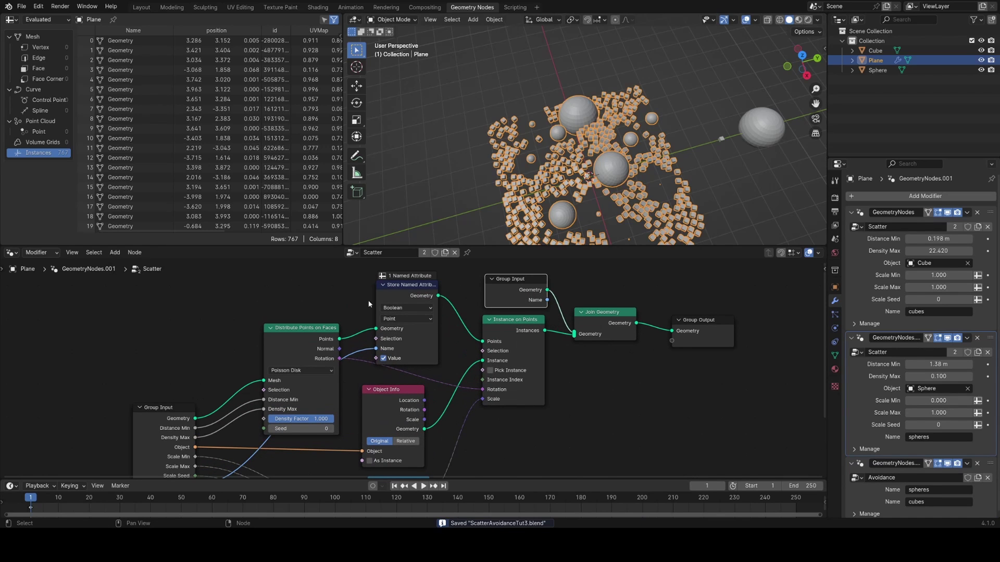
Step: Toggle the Store Named Attribute node's Boolean Value off and back on to compare the effect on the avoidance
click(405, 308)
scroll(398, 370, up, 1)
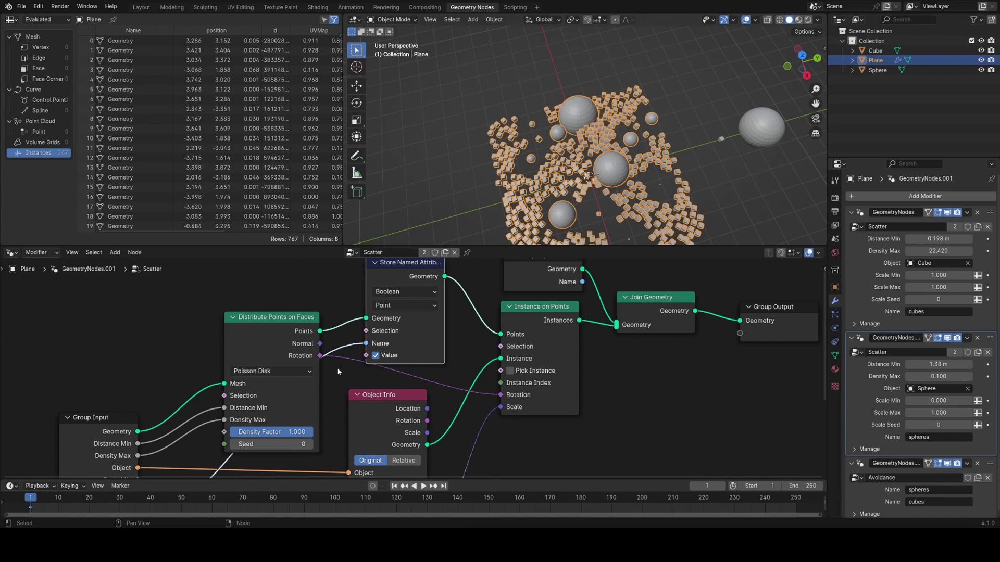
click(410, 350)
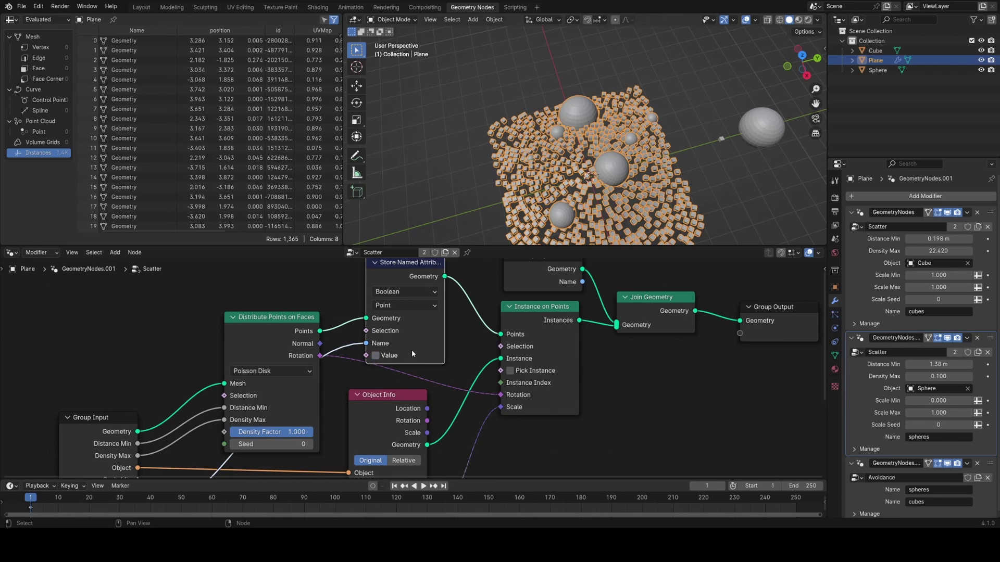
click(411, 349)
scroll(416, 377, down, 9)
middle_drag(414, 406, 410, 358)
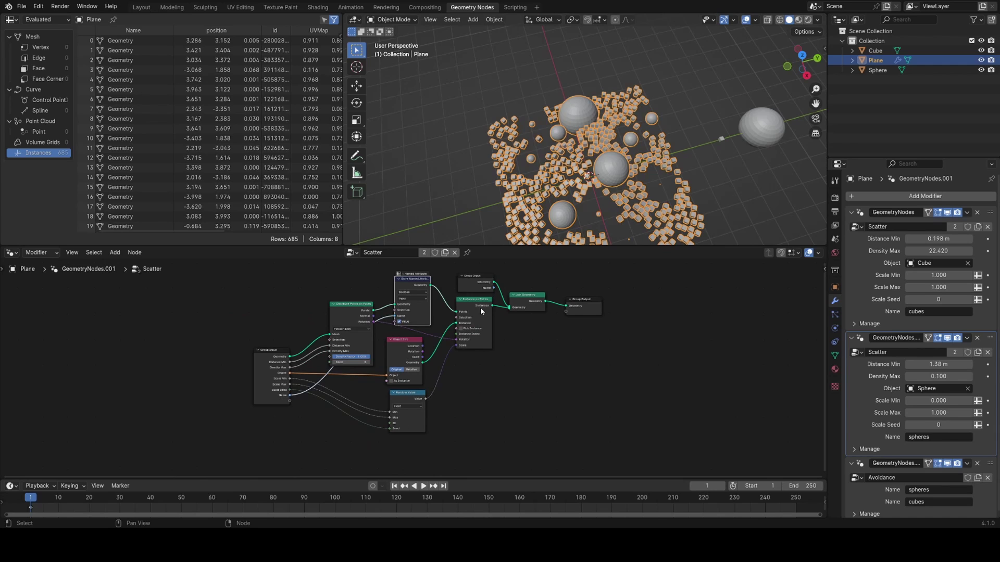
Step: Shift Instance on Points with its neighbouring output nodes, plus Object Info and Random Value, away from Store Named Attribute to make room
middle_drag(473, 298, 465, 311)
scroll(465, 311, down, 1)
drag(456, 284, 605, 400)
key(g)
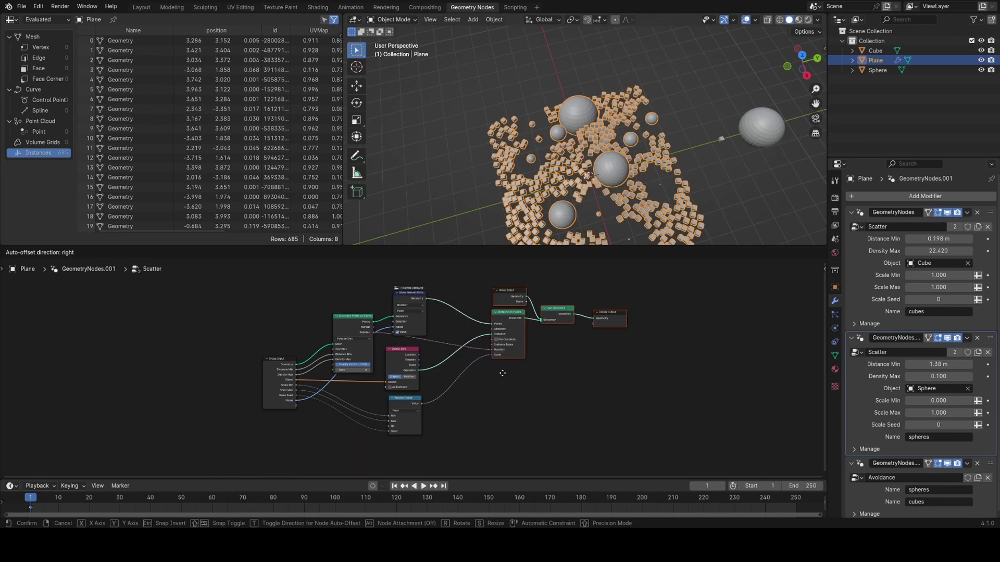
click(563, 371)
drag(379, 345, 420, 439)
key(g)
key(x)
click(513, 391)
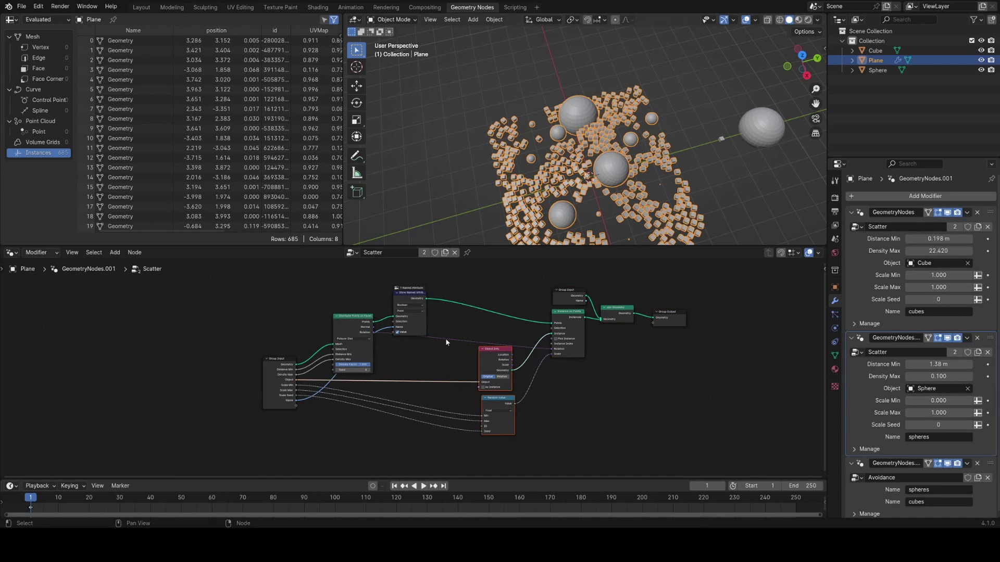
Step: Duplicate the Store Named Attribute node, insert the copy before Instance on Points, and save the file
drag(446, 341, 414, 300)
key(shift+d)
click(493, 299)
scroll(496, 413, up, 3)
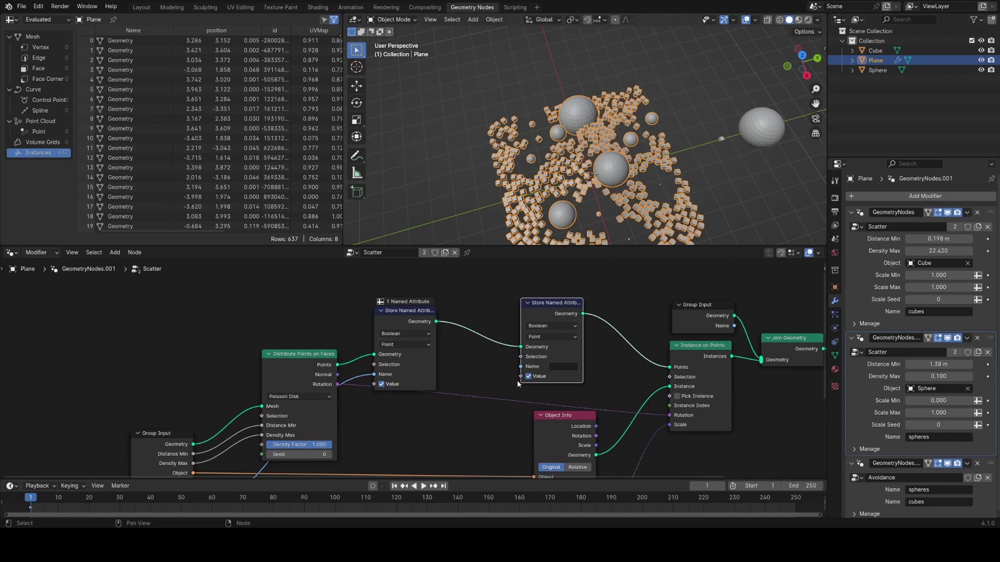
key(ctrl+s)
Step: Set the duplicated Store Named Attribute node's data type to Float, leaving its name empty
scroll(523, 296, up, 3)
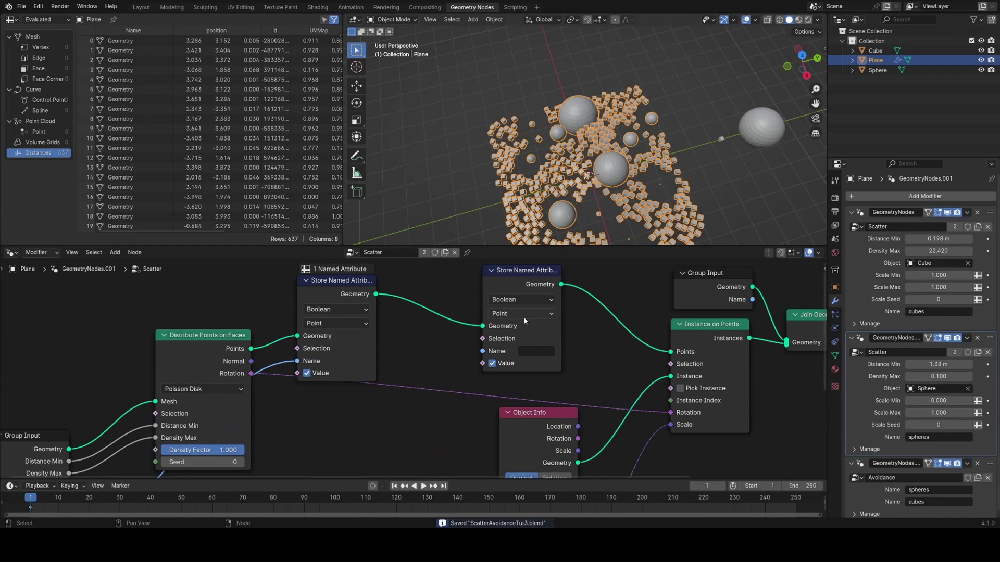
click(522, 300)
click(518, 331)
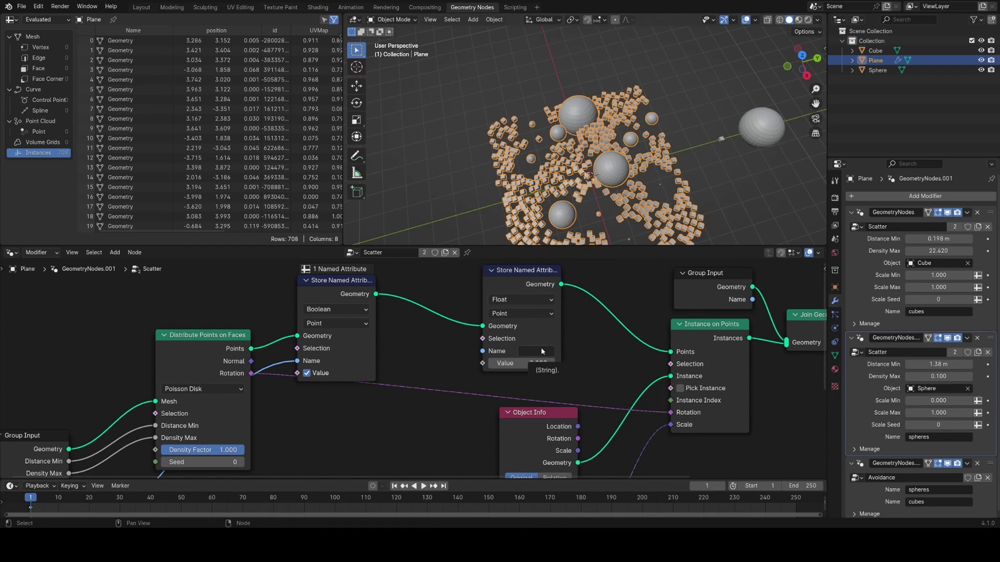
click(541, 351)
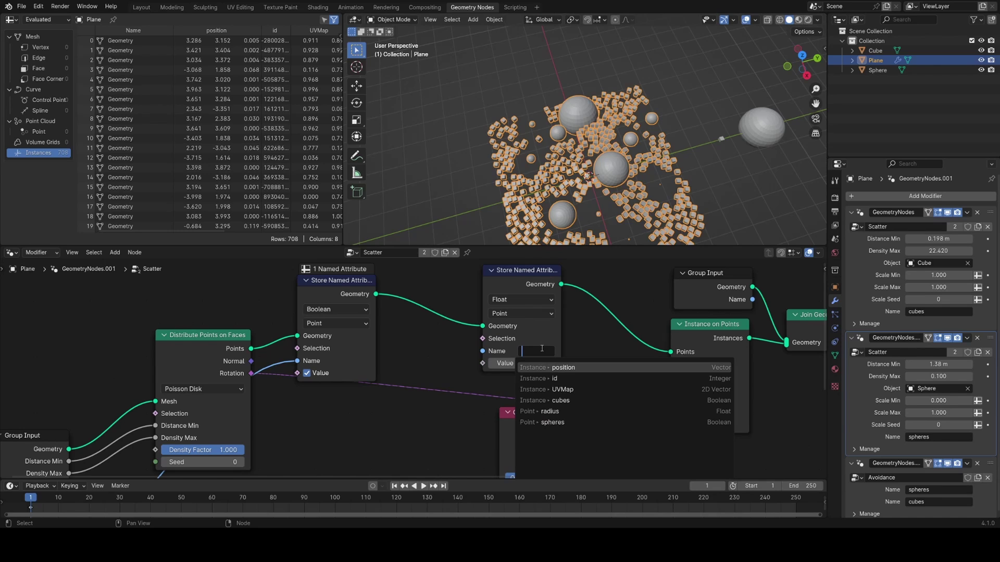
click(483, 338)
Step: Add a Join Strings node below the two Store Named Attribute nodes
middle_drag(482, 338, 510, 294)
scroll(256, 410, down, 4)
middle_drag(256, 410, 260, 359)
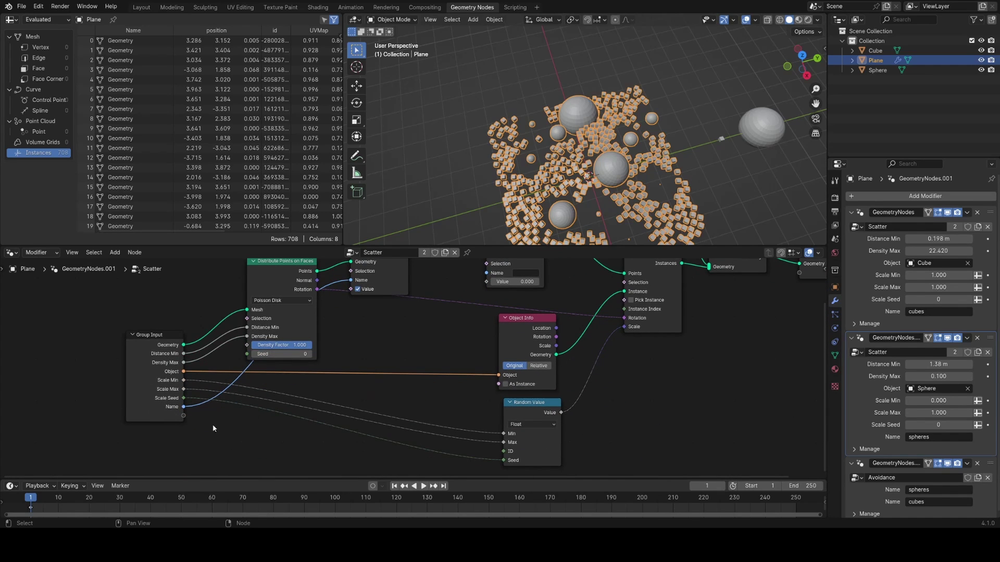
middle_drag(352, 336, 347, 361)
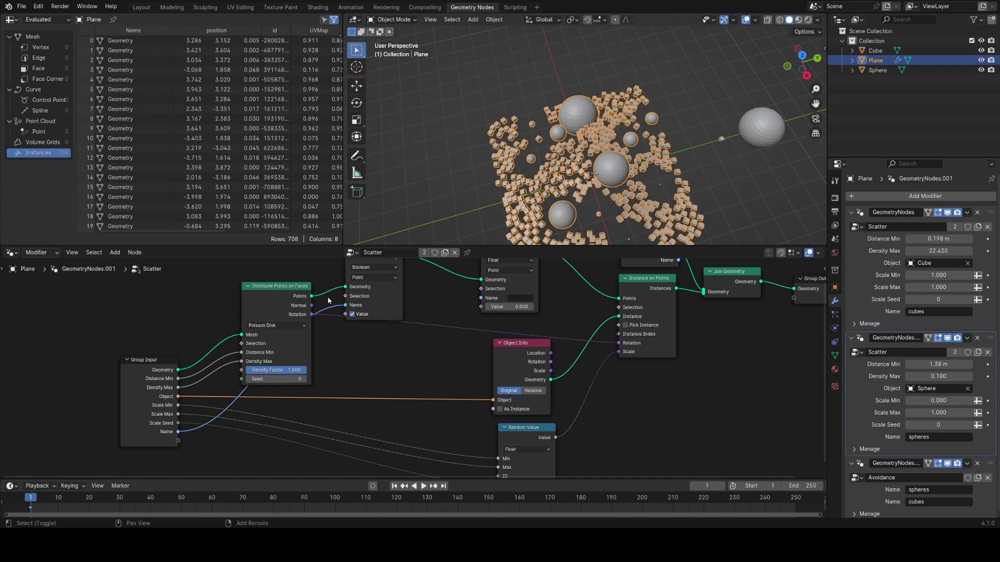
key(shift+a)
text(j)
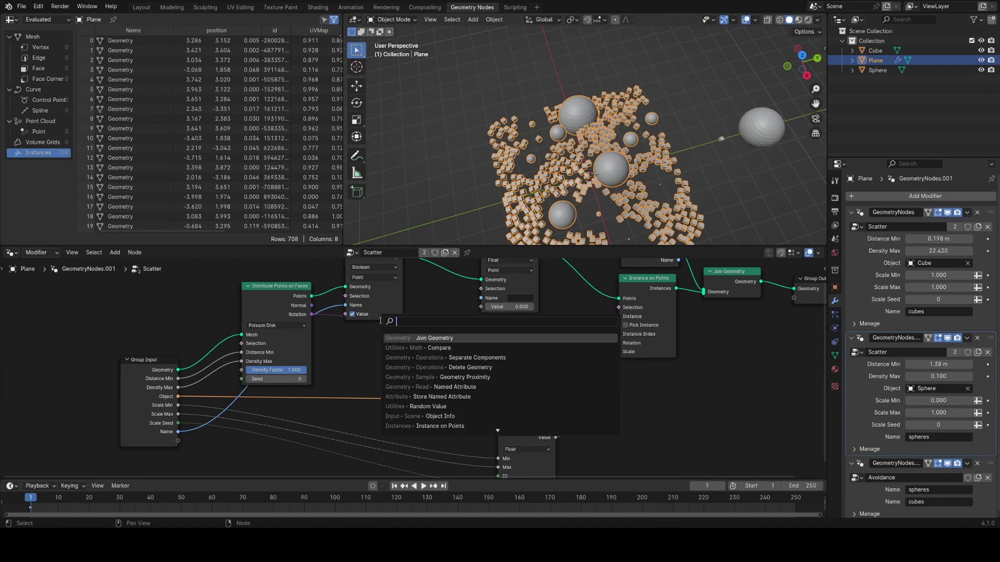
text(oin str)
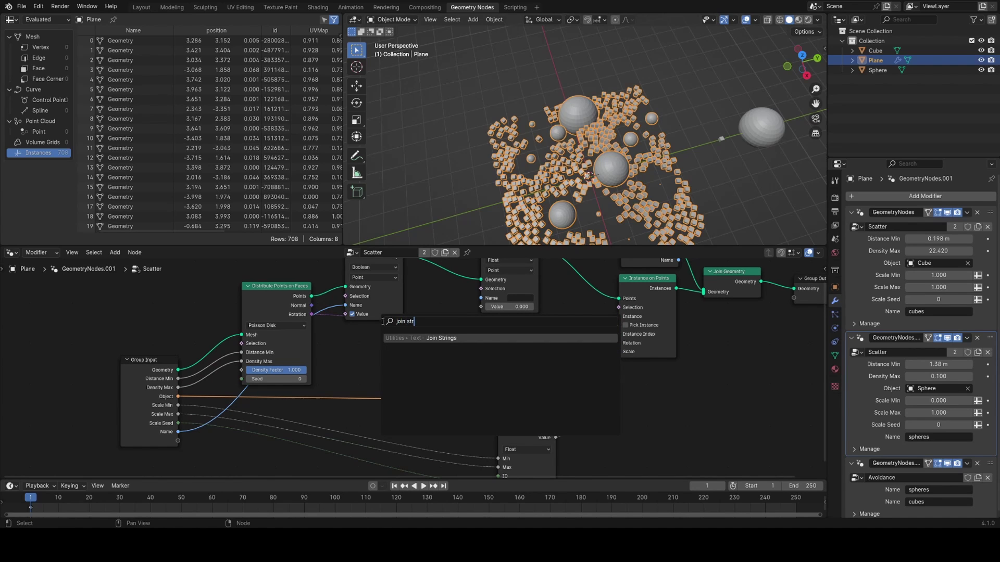
key(Return)
click(375, 339)
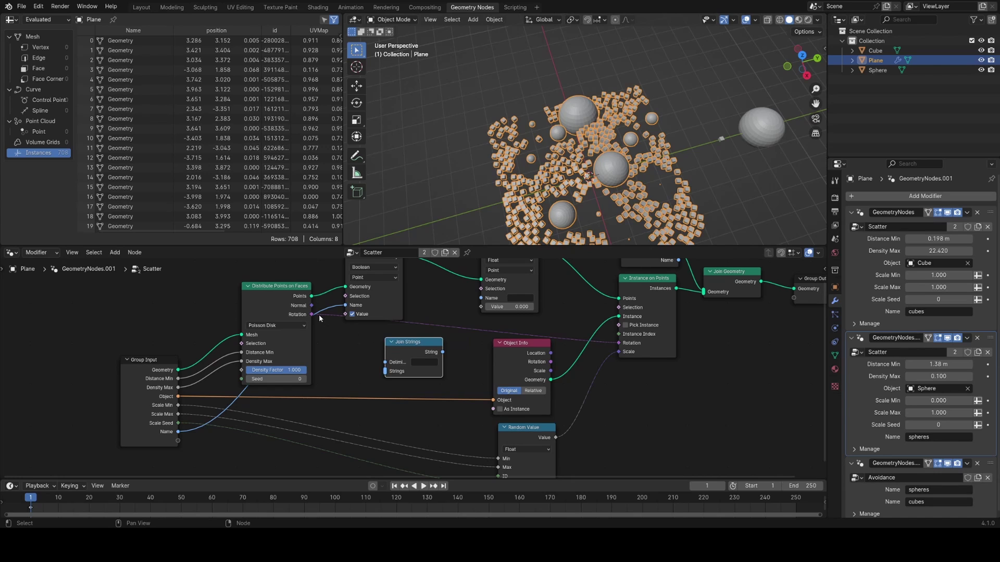
Step: Route the Name link through a reroute into Join Strings and connect its output to the Float Store Named Attribute's Name
shift+right_drag(330, 299, 329, 312)
drag(328, 309, 480, 298)
drag(406, 339, 412, 333)
middle_drag(412, 332, 455, 311)
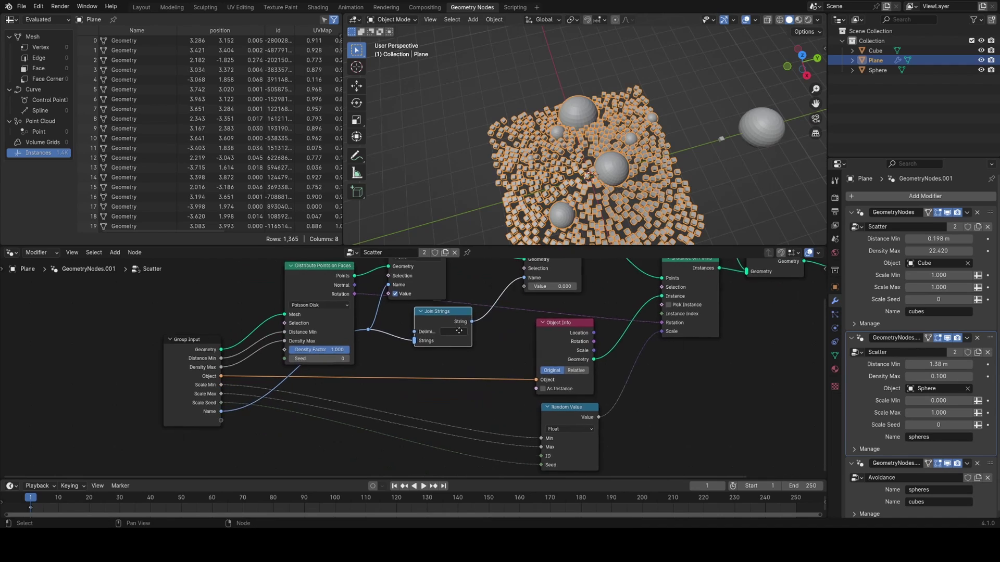
Step: Add a String input node and place it below the Group Input node's links
scroll(410, 317, up, 4)
key(shift+a)
click(410, 317)
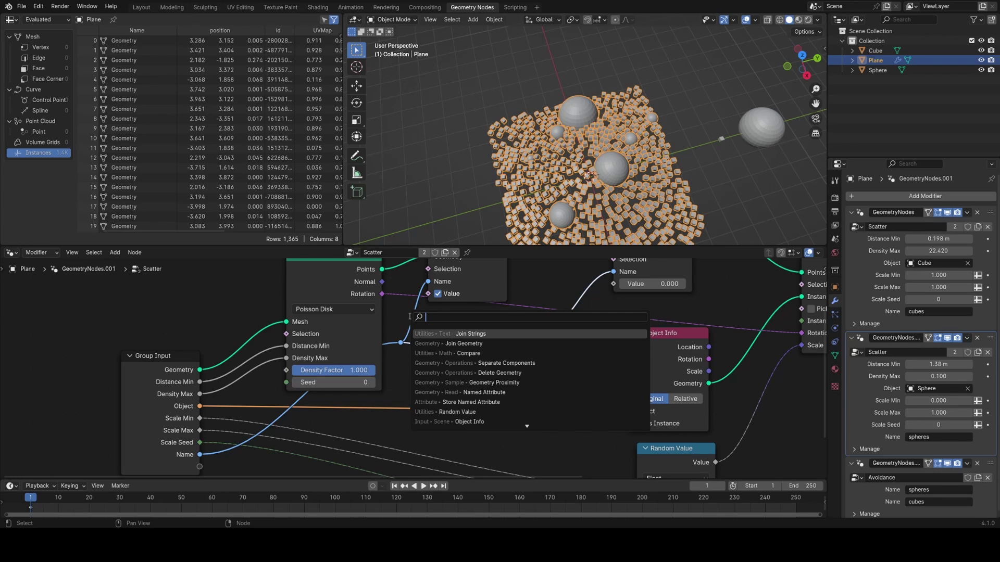
text(string)
key(Return)
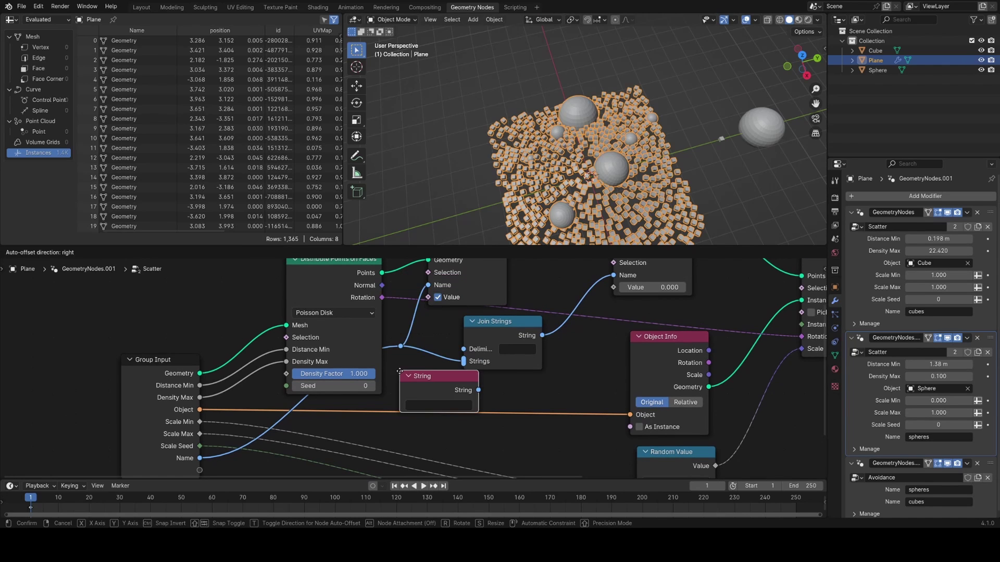
click(322, 428)
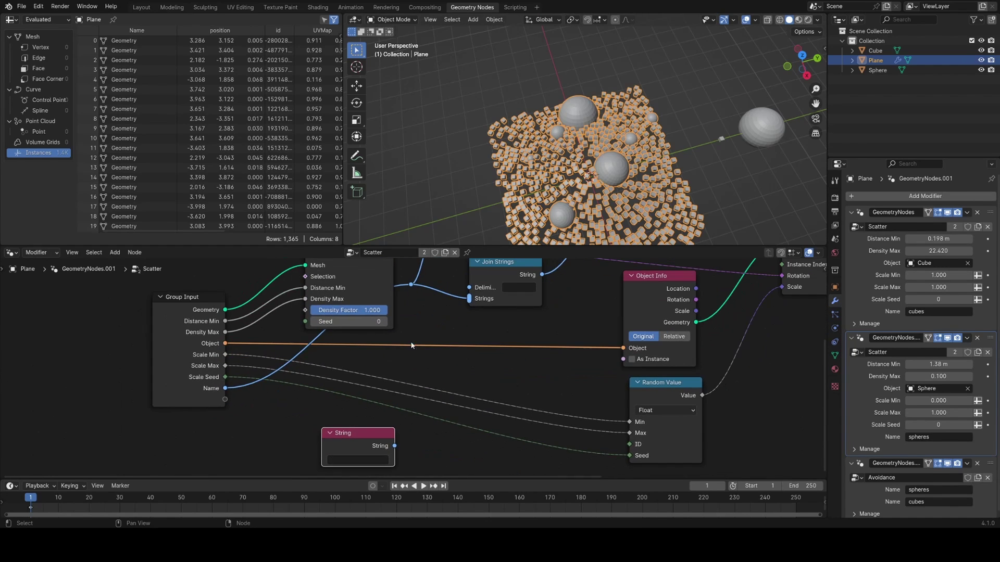
Step: Enter "_radius" in the String node and connect it to Join Strings as the second string
click(349, 461)
text(_radius)
key(Return)
key(g)
click(405, 425)
drag(390, 439, 469, 300)
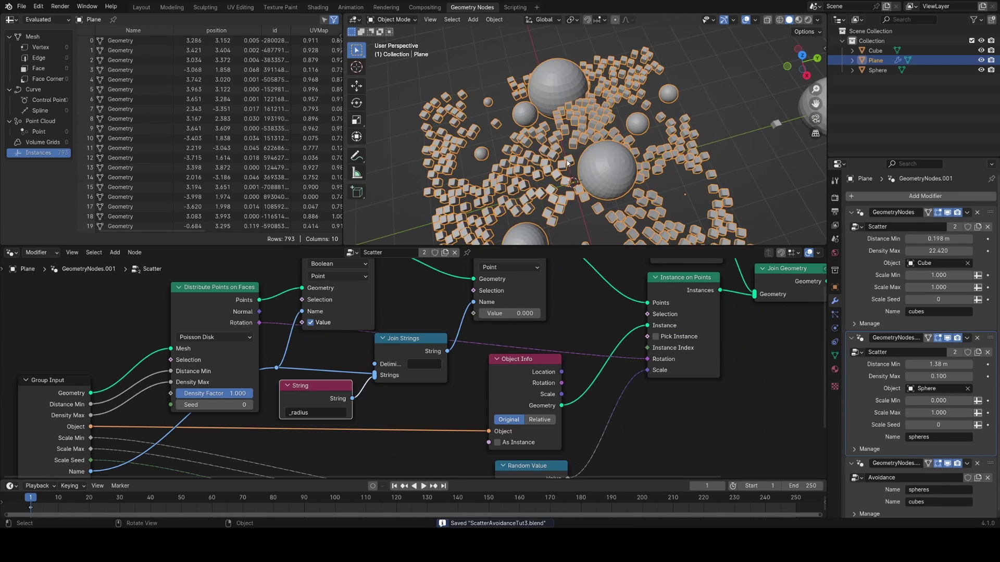
Step: Connect Random Value's output to the Float Store Named Attribute's Value, reposition the Random Value node, and save the file
scroll(573, 144, up, 3)
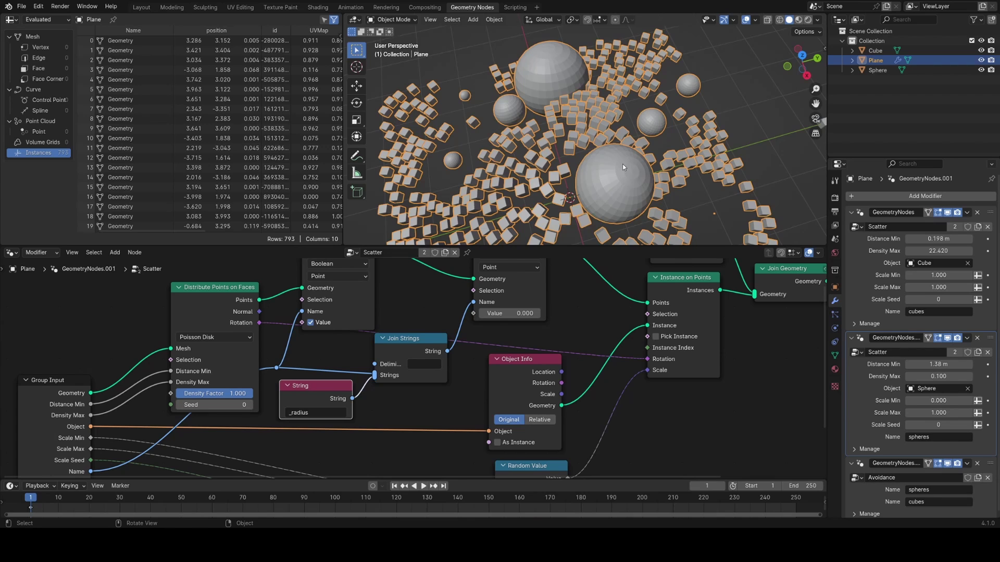
scroll(442, 339, down, 5)
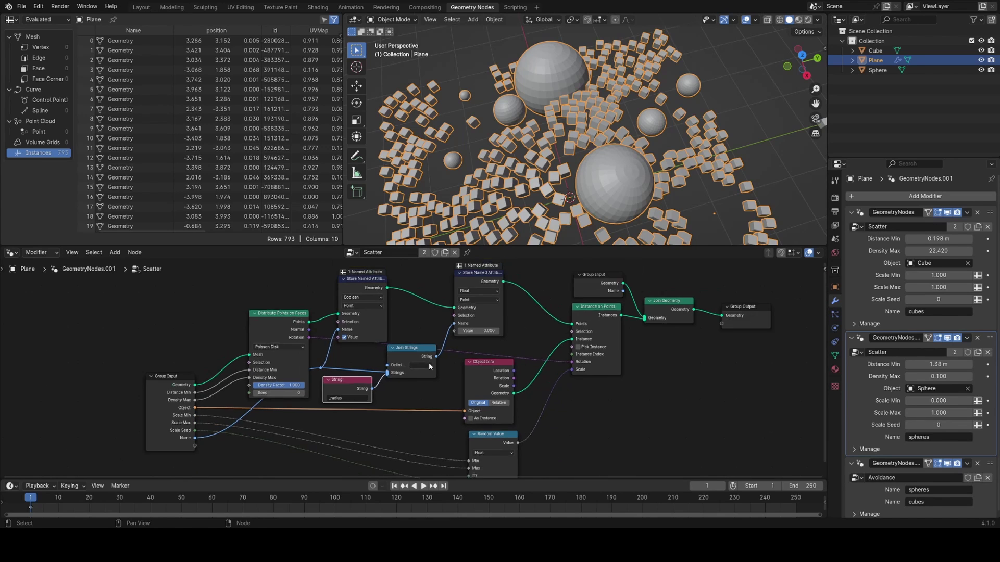
middle_drag(495, 420, 559, 364)
drag(550, 381, 519, 281)
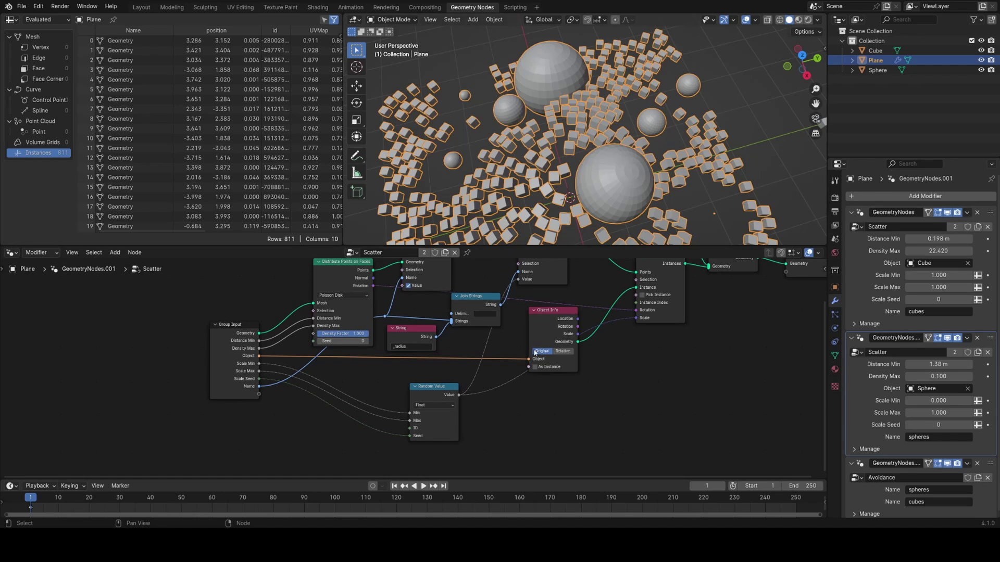
scroll(444, 384, down, 2)
drag(377, 408, 419, 410)
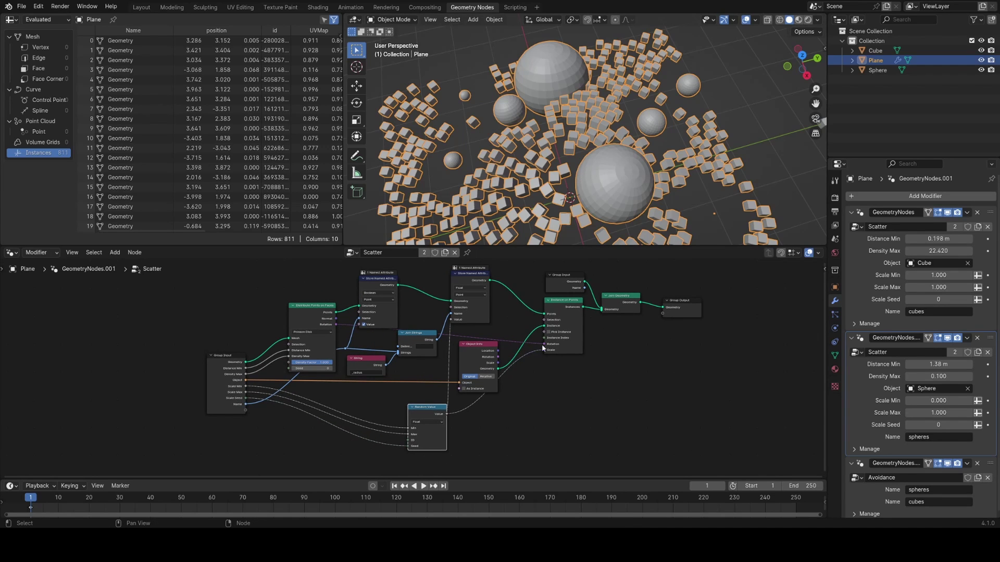
scroll(414, 367, up, 2)
key(ctrl+s)
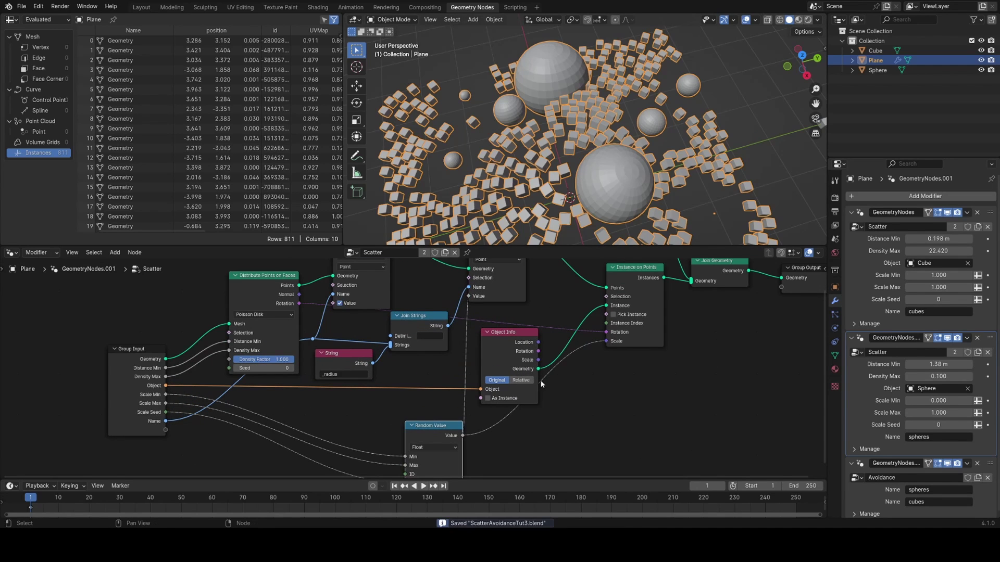
middle_drag(500, 386, 468, 433)
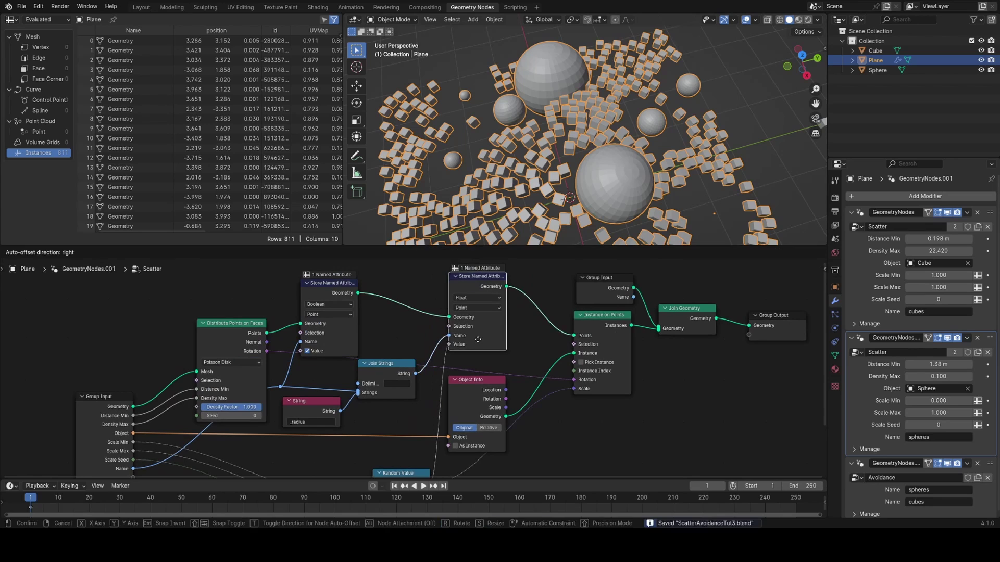
click(519, 343)
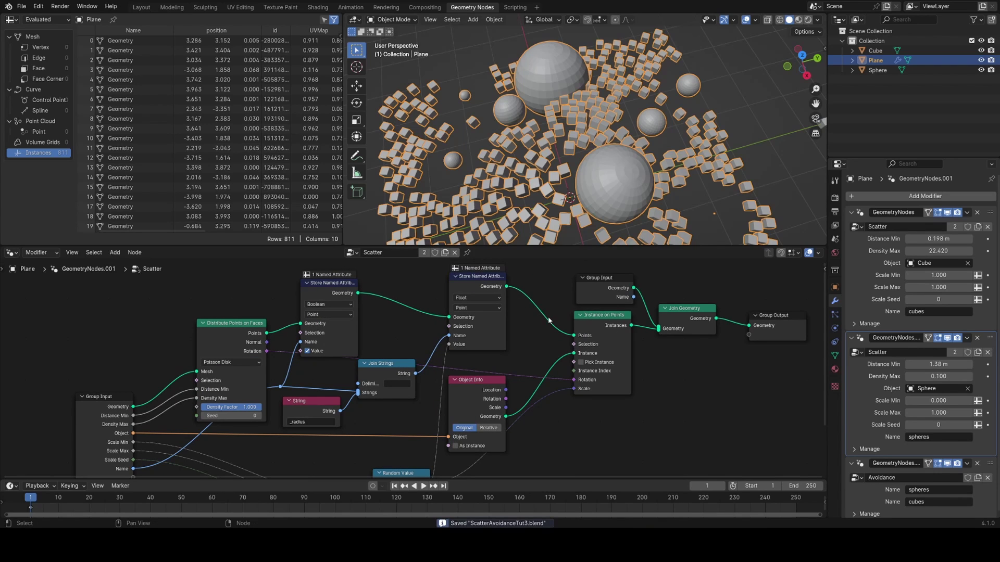
Step: Open the Avoidance modifier's node tree and save the file
click(887, 462)
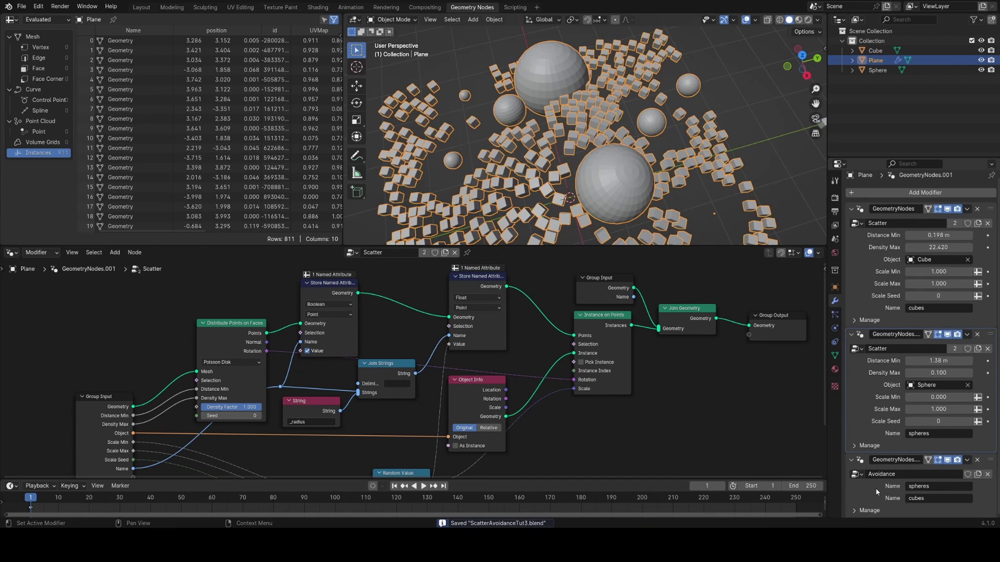
key(ctrl+s)
scroll(278, 371, down, 3)
middle_drag(277, 373, 387, 307)
scroll(353, 328, up, 4)
middle_drag(258, 314, 377, 362)
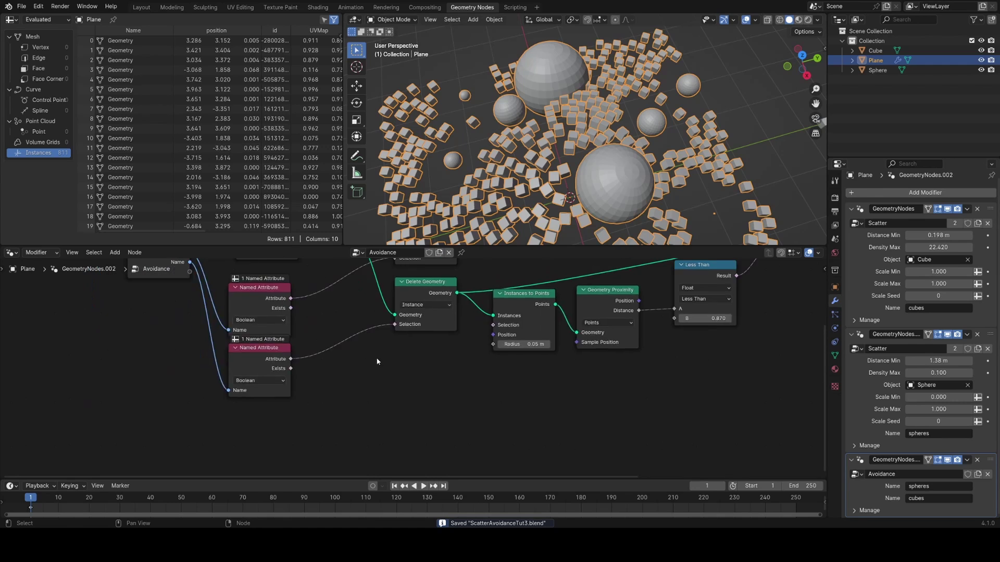
Step: Duplicate the Named Attribute node between the two existing ones and set the copy's data type to Float
scroll(377, 361, down, 3)
scroll(332, 358, up, 2)
scroll(307, 316, down, 2)
middle_drag(306, 316, 332, 359)
scroll(333, 358, up, 1)
click(332, 358)
key(g)
drag(333, 359, 335, 413)
middle_drag(332, 303, 343, 334)
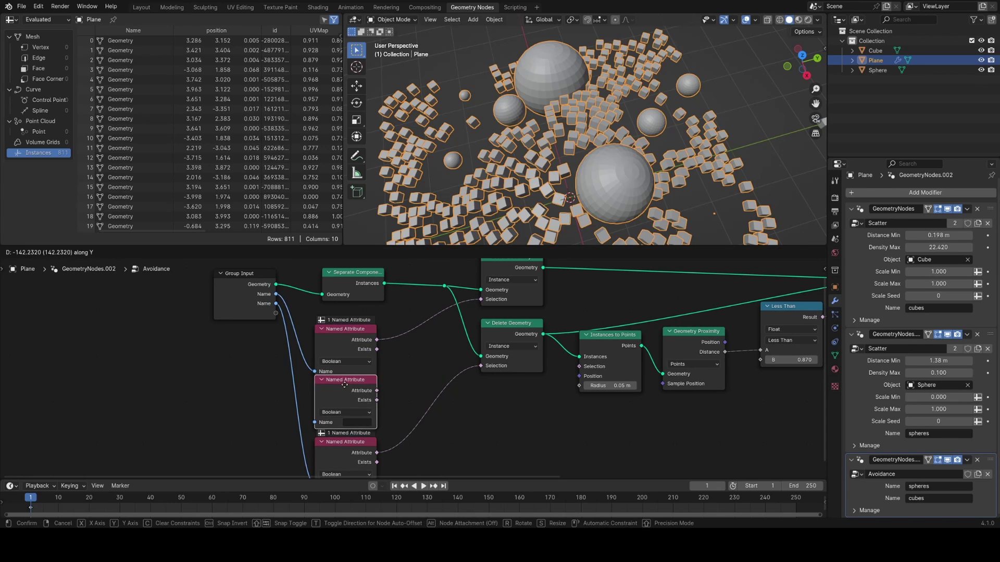
click(344, 393)
drag(350, 448, 349, 461)
click(346, 420)
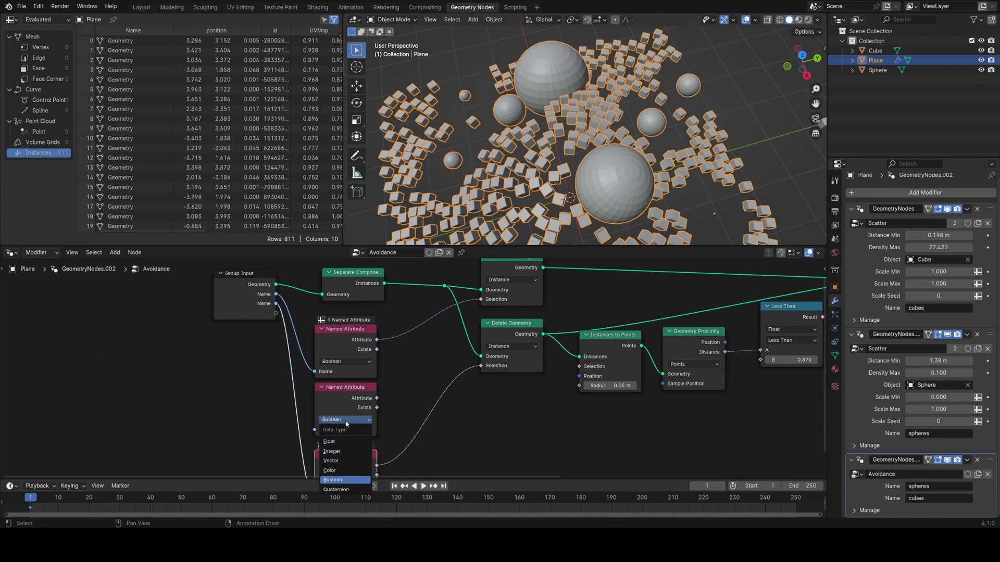
click(350, 444)
Step: Move the Group Input node farther from the Named Attribute nodes and add a Join Strings node between them
middle_drag(295, 359, 427, 333)
drag(395, 281, 282, 336)
scroll(301, 341, up, 2)
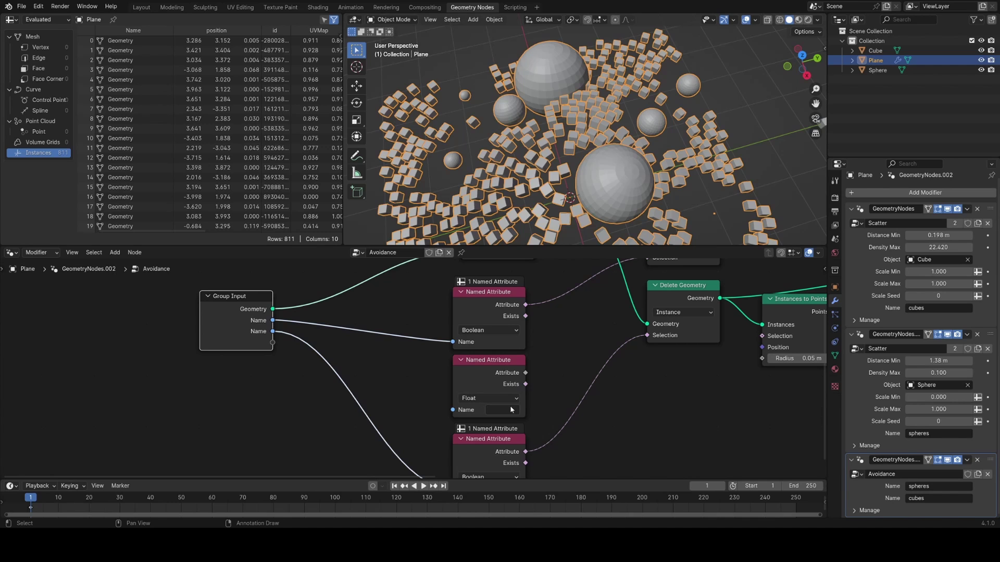
drag(273, 331, 341, 322)
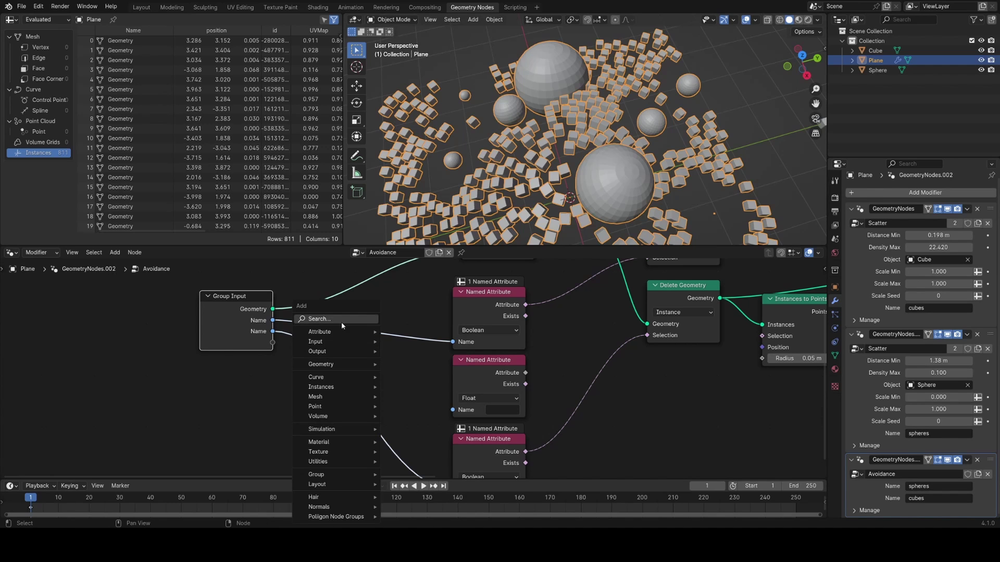
text(joi)
key(Return)
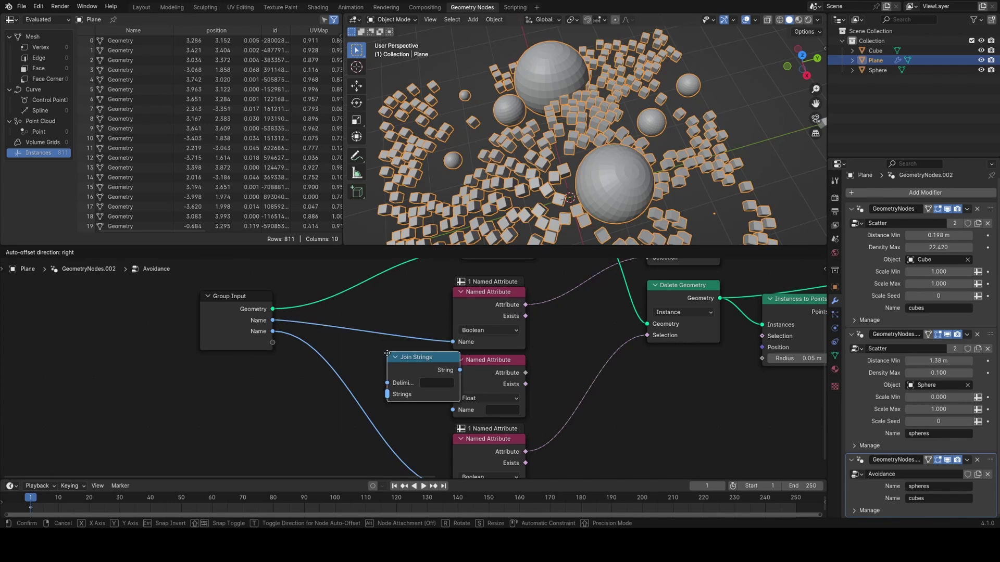
click(328, 368)
Step: Add a String input node below Group Input in the Avoidance tree
key(shift+a)
click(305, 318)
text(str)
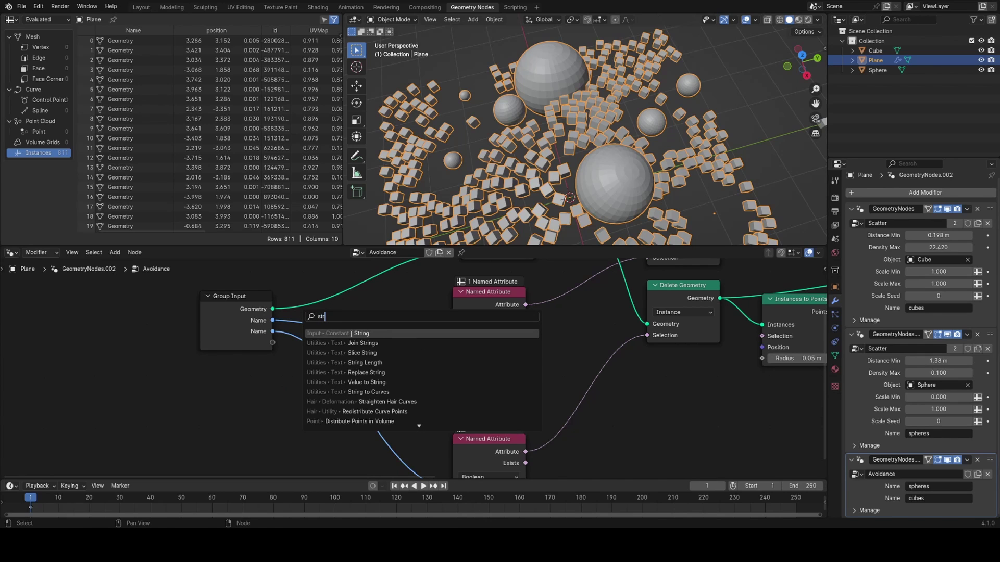
click(351, 333)
click(243, 418)
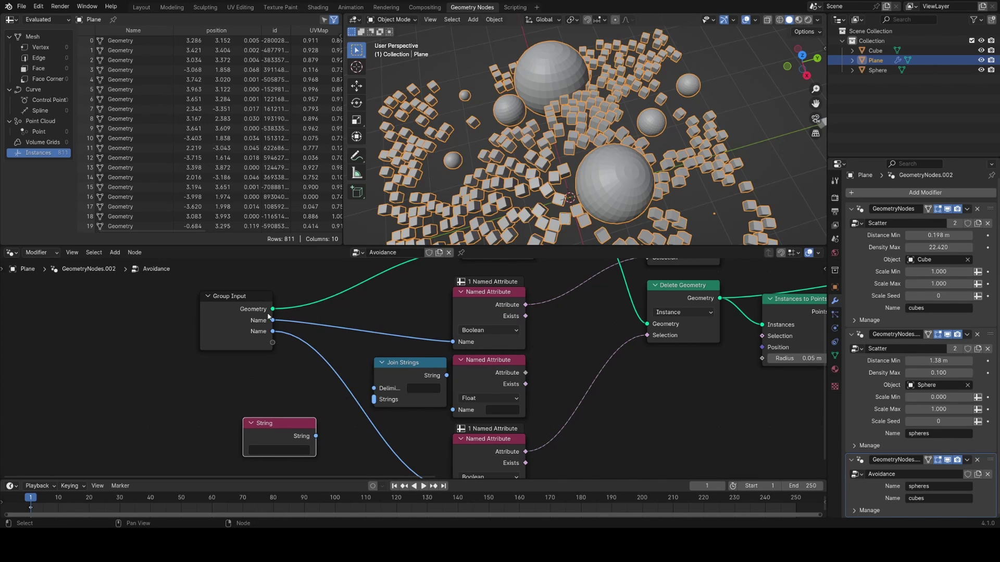
Step: Connect Group Input's first Name output and the String node to Join Strings, moving the String node closer to it
drag(271, 310, 373, 399)
drag(314, 435, 373, 399)
drag(280, 440, 274, 423)
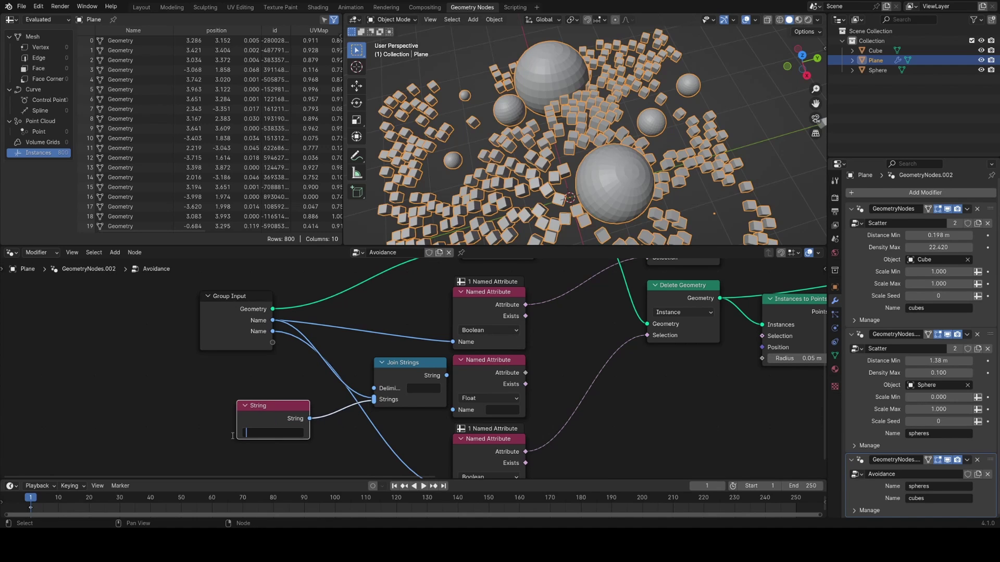
Step: Enter "_radius" in the String node and connect Join Strings to the Float Named Attribute's Name
text(_radius)
drag(403, 364, 397, 363)
drag(440, 376, 457, 411)
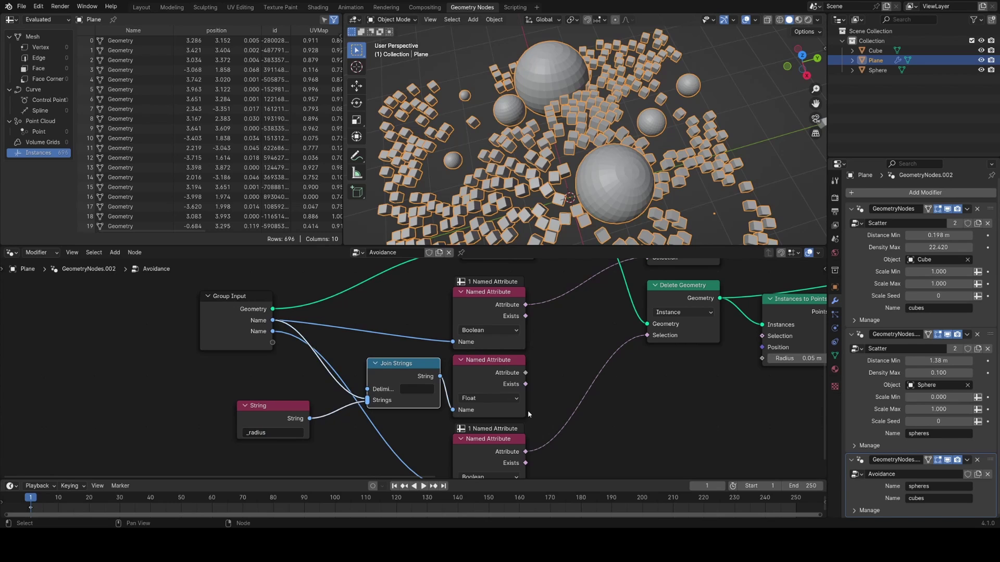
Step: Save the file and preview the Instances to Points output with a Viewer node
middle_drag(527, 410, 303, 406)
ctrl+middle_drag(302, 406, 303, 397)
key(ctrl+s)
middle_drag(564, 321, 457, 338)
ctrl+shift+click(432, 358)
scroll(450, 326, down, 2)
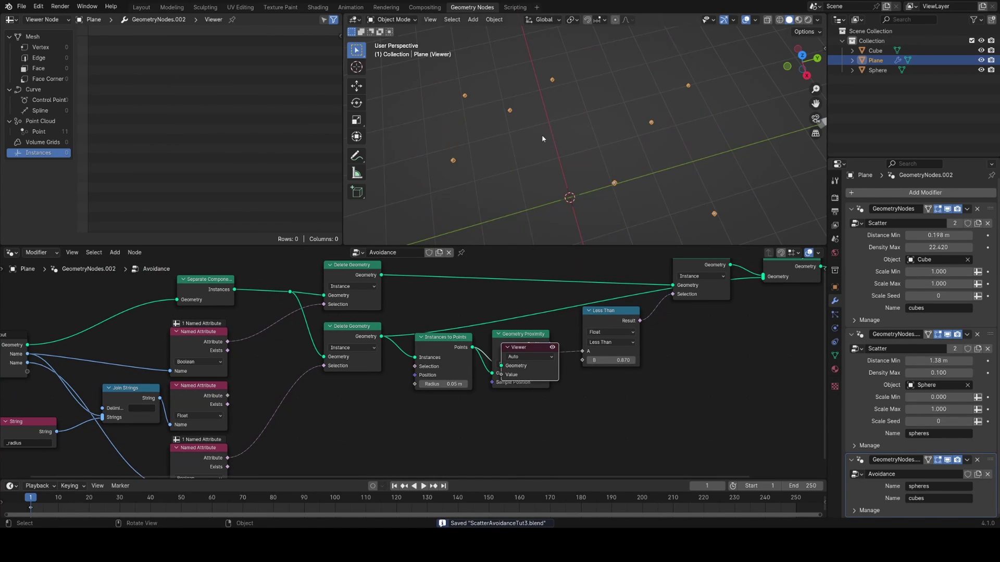
Step: Connect the Float Named Attribute to the Radius of Instances to Points, then save the file
drag(227, 396, 415, 384)
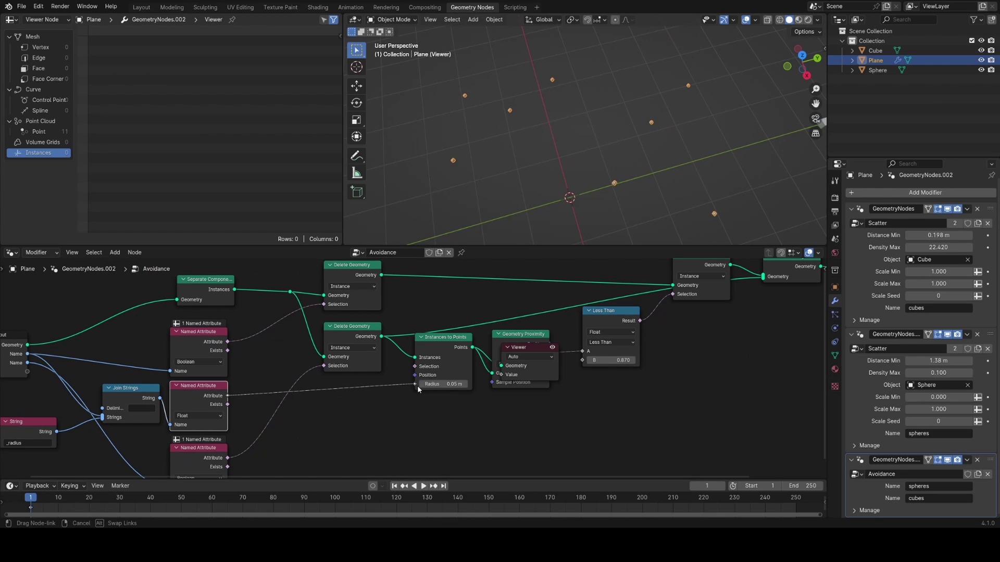
key(ctrl+s)
middle_drag(572, 185, 672, 140)
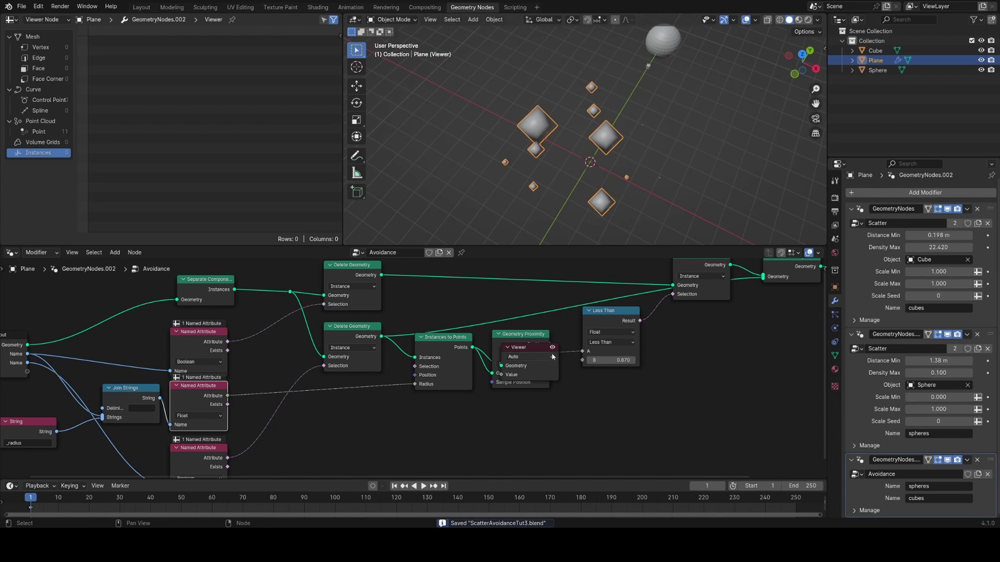
Step: Move the Viewer node clear of Geometry Proximity and toggle its preview to compare the point radii with the sphere instances
drag(547, 370, 586, 400)
click(593, 377)
click(593, 377)
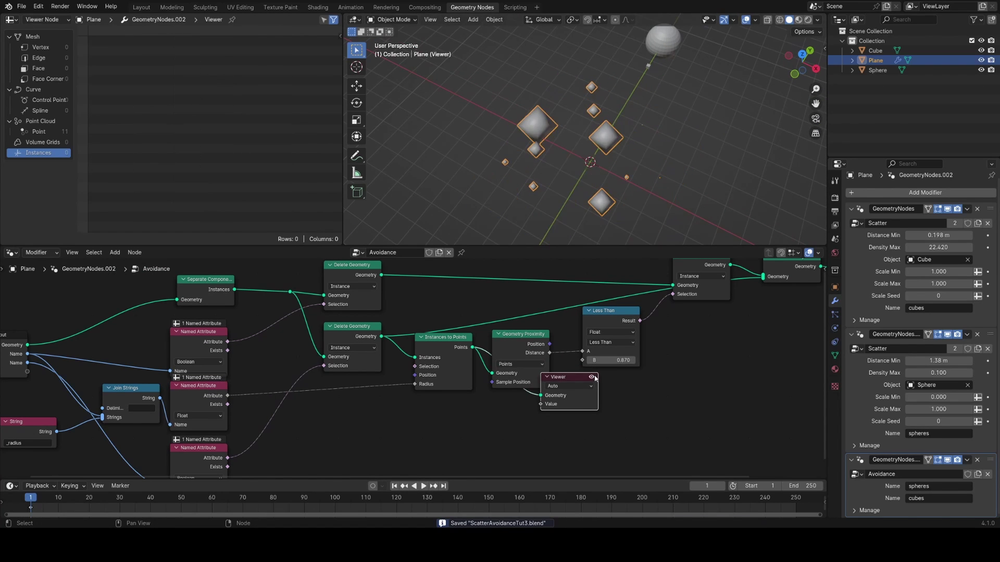
click(593, 377)
click(593, 377)
click(594, 379)
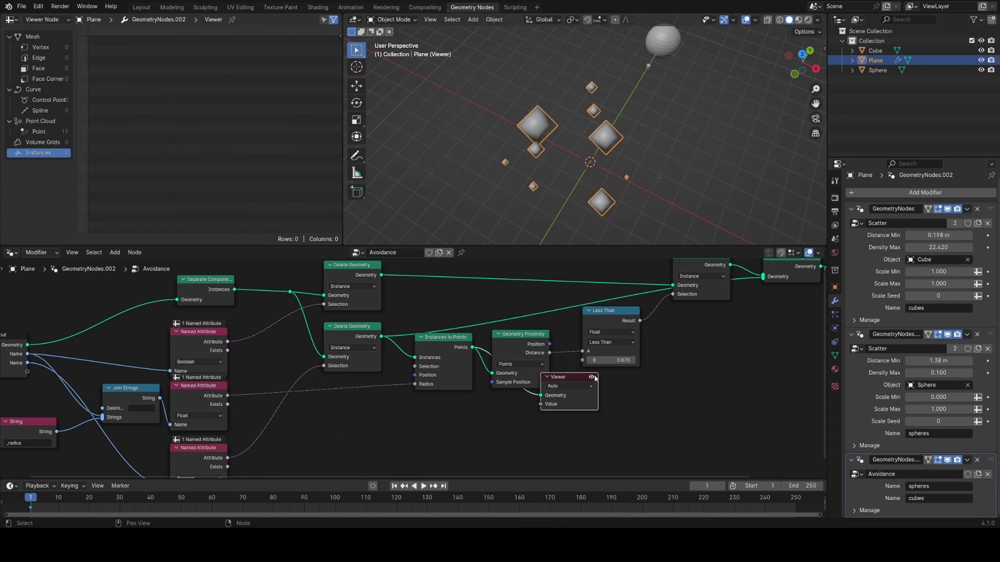
click(595, 379)
click(594, 379)
click(595, 379)
click(595, 377)
click(595, 377)
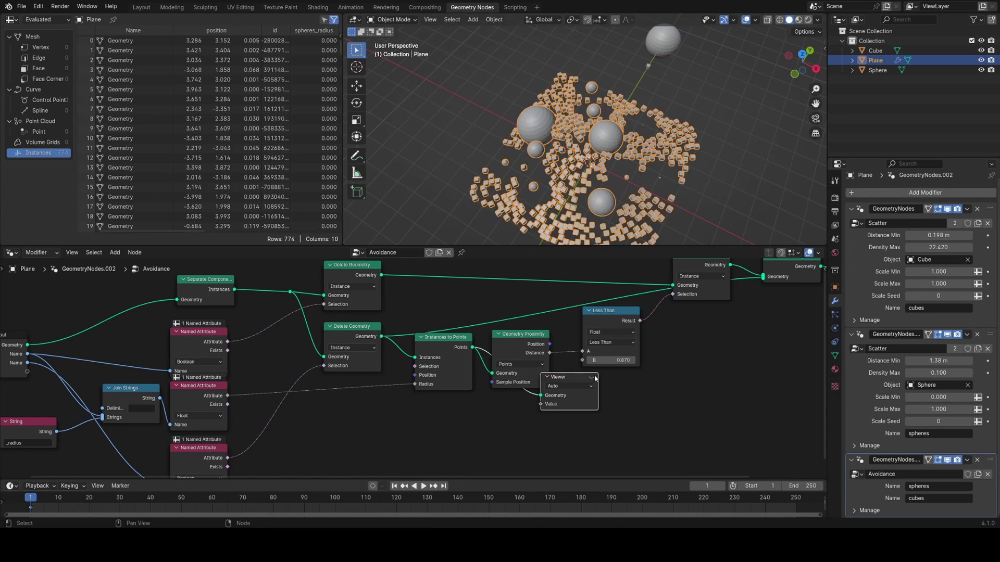
click(594, 377)
click(595, 377)
click(595, 378)
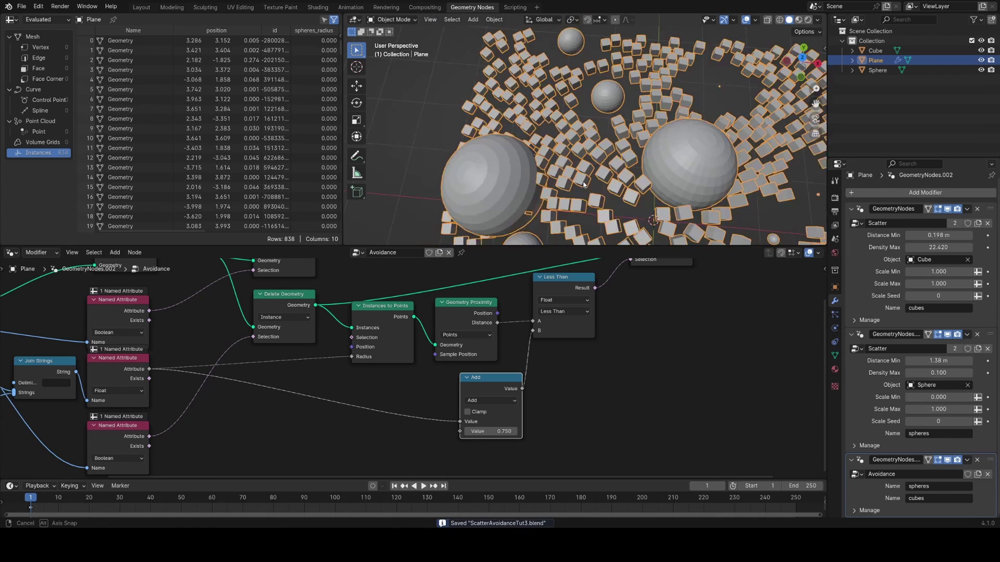
Step: Examine the clearance between the cubes and the large and small spheres in the viewport
scroll(526, 167, down, 5)
scroll(526, 165, up, 4)
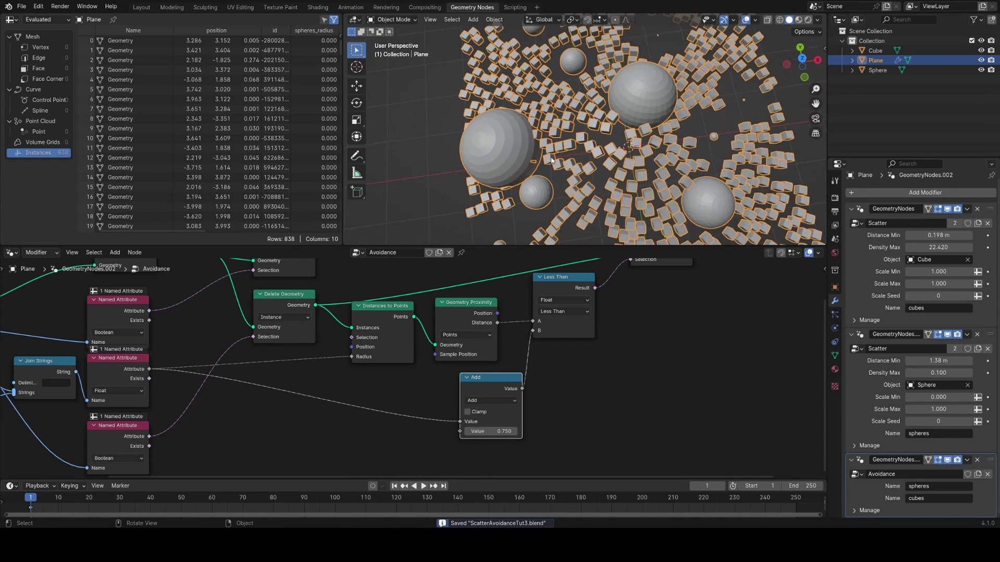
scroll(535, 159, down, 3)
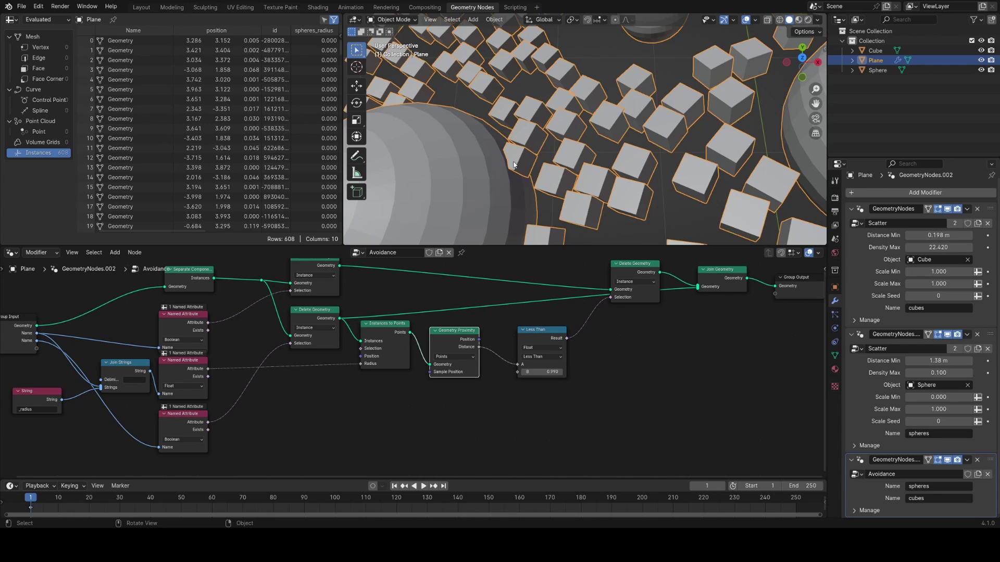
scroll(514, 165, down, 5)
scroll(526, 166, up, 4)
scroll(567, 141, down, 3)
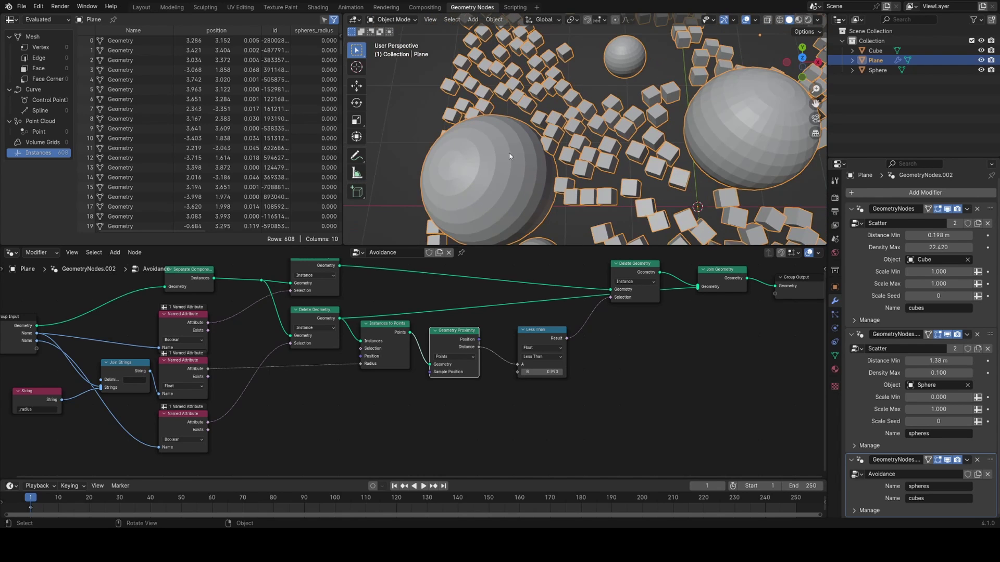
mouse_move(567, 141)
middle_down()
mouse_move(552, 142)
mouse_move(565, 136)
middle_up()
scroll(568, 146, up, 3)
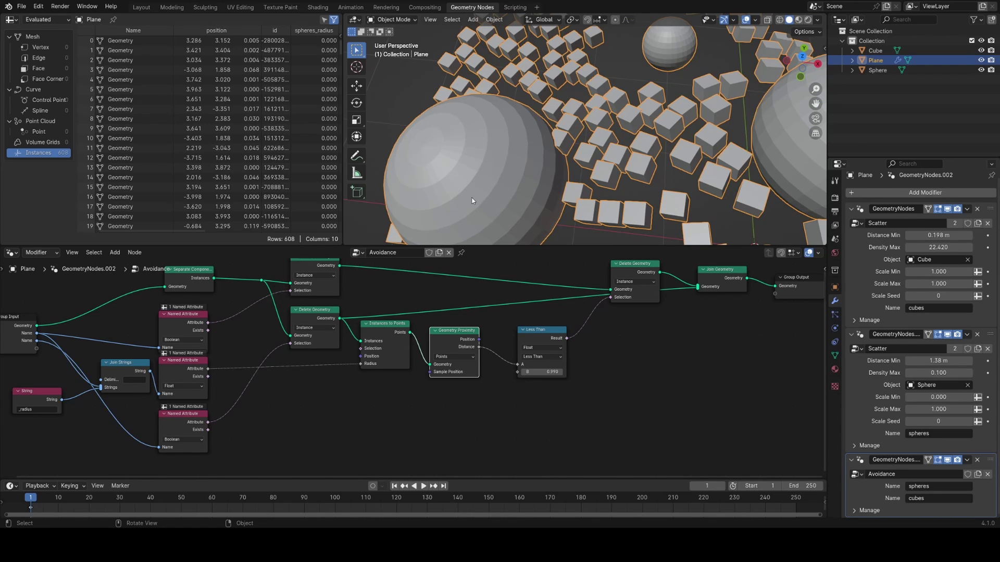
scroll(632, 375, up, 2)
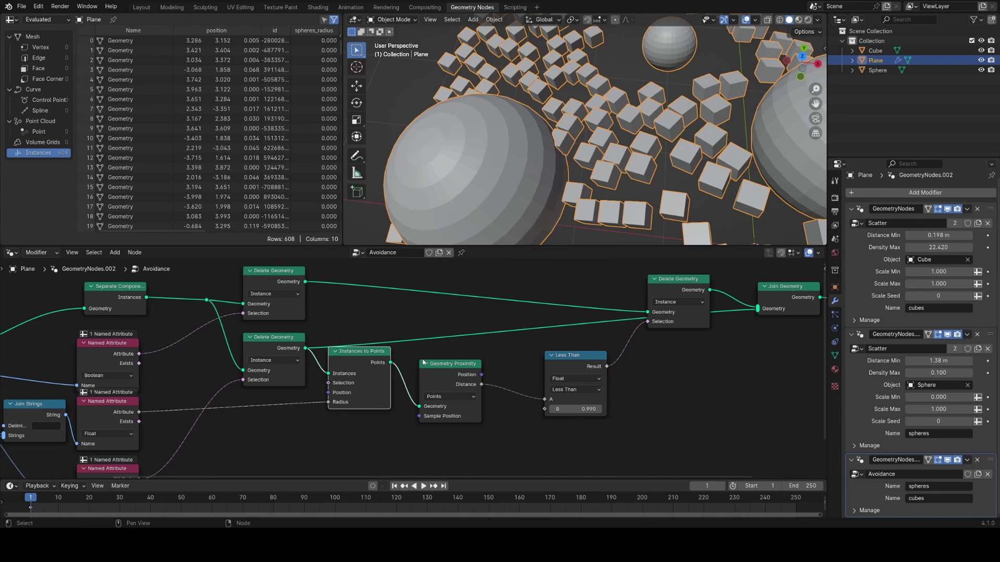
Step: Move Geometry Proximity and the nodes after it further from Instances to Points to make room, then save the file
drag(439, 356, 563, 356)
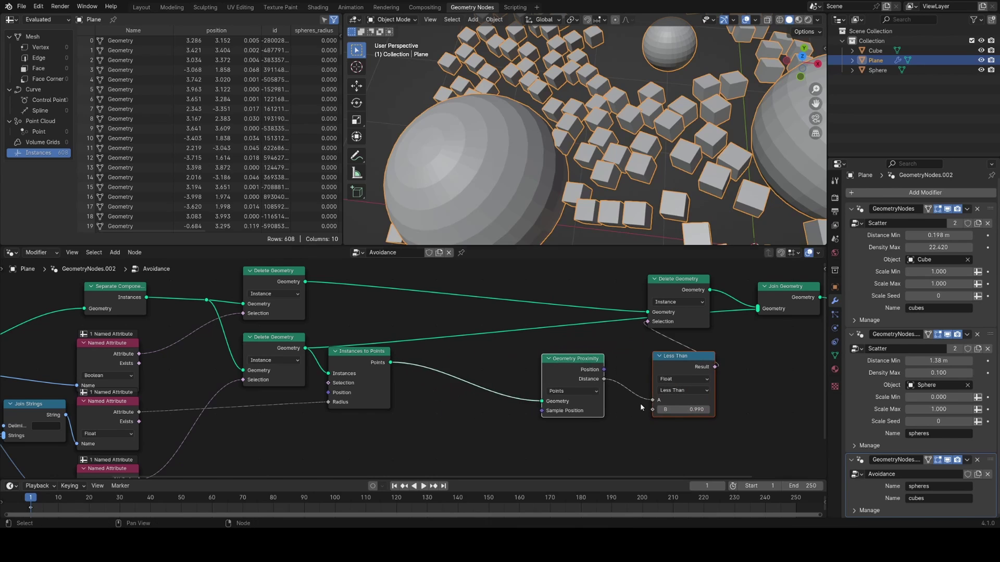
middle_drag(477, 389, 333, 380)
scroll(333, 380, down, 5)
drag(455, 318, 577, 301)
drag(376, 348, 494, 407)
key(g)
click(539, 400)
middle_drag(391, 398, 425, 370)
scroll(523, 385, up, 5)
key(ctrl+s)
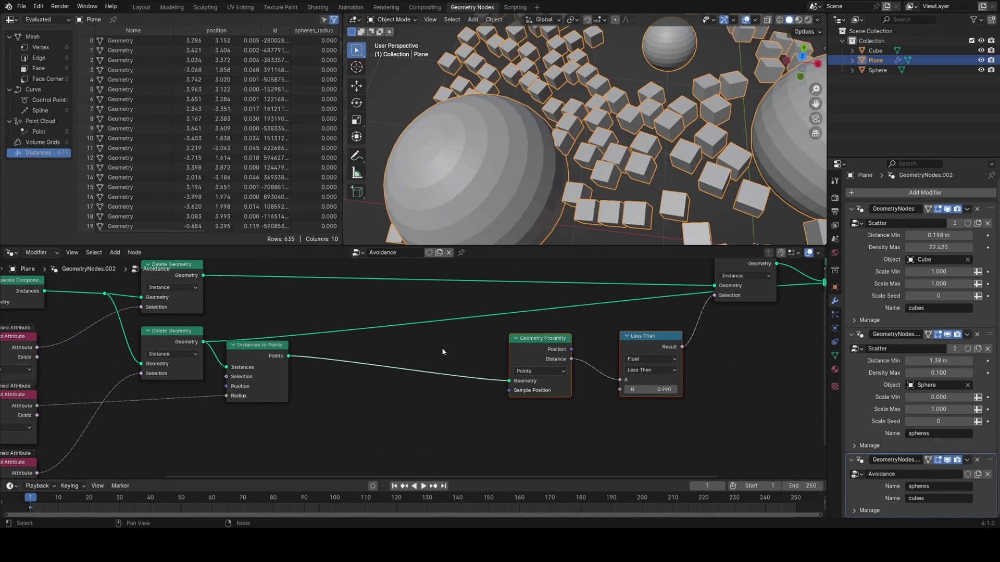
Step: Add a Sample Index node and a Sample Nearest node between Instances to Points and Geometry Proximity
middle_drag(443, 352, 441, 365)
key(shift+a)
text(sa)
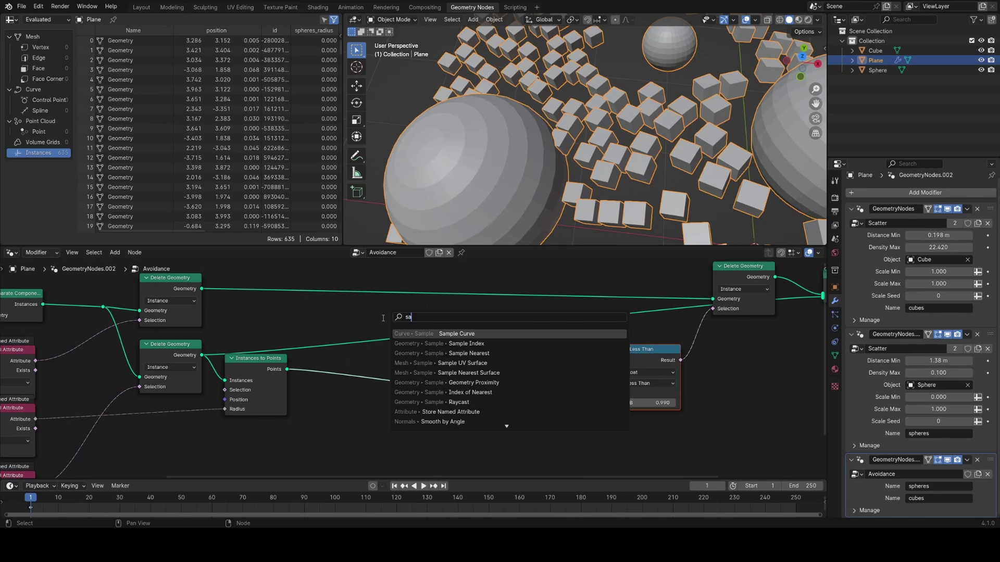
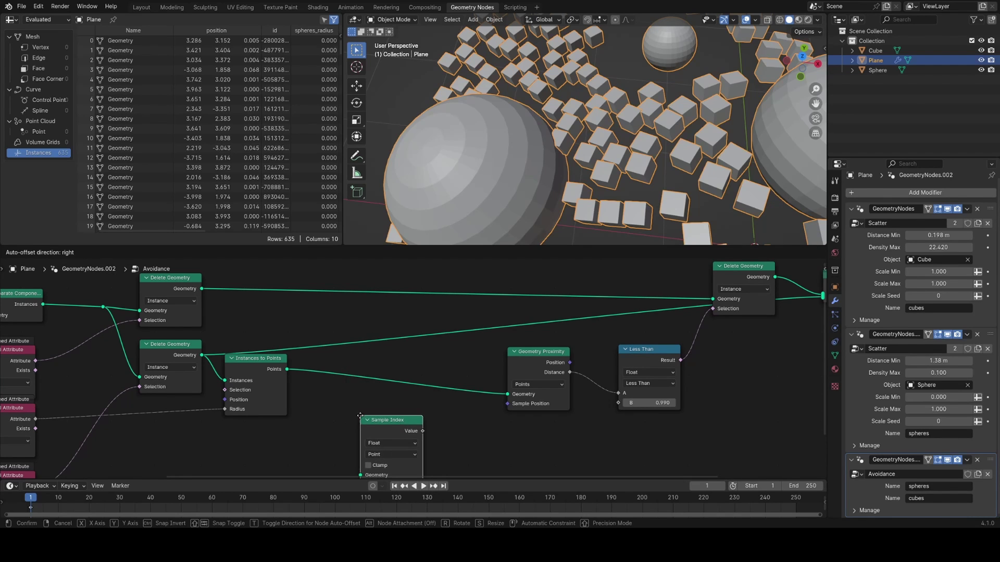
click(359, 415)
key(shift+a)
text(sample ne)
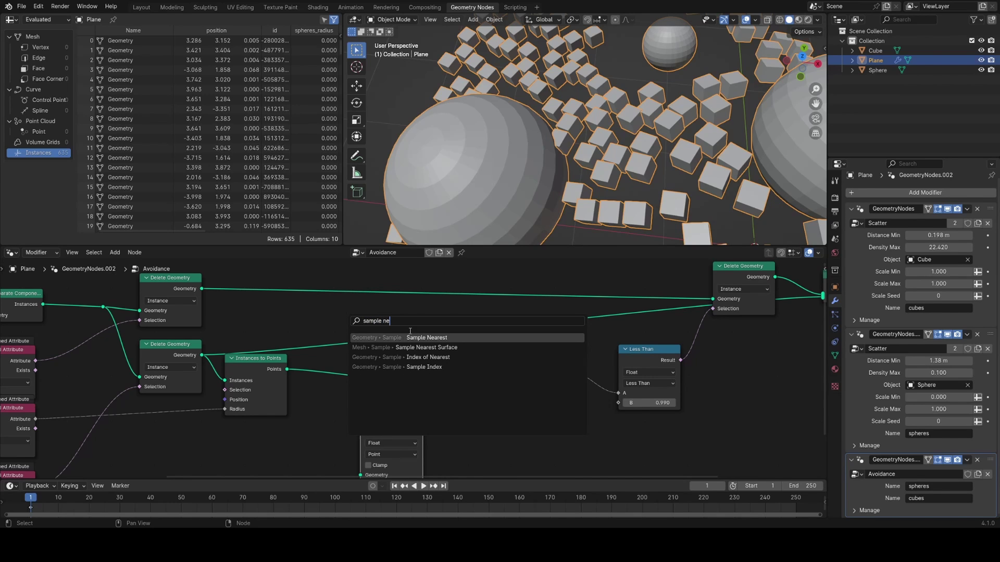
key(Return)
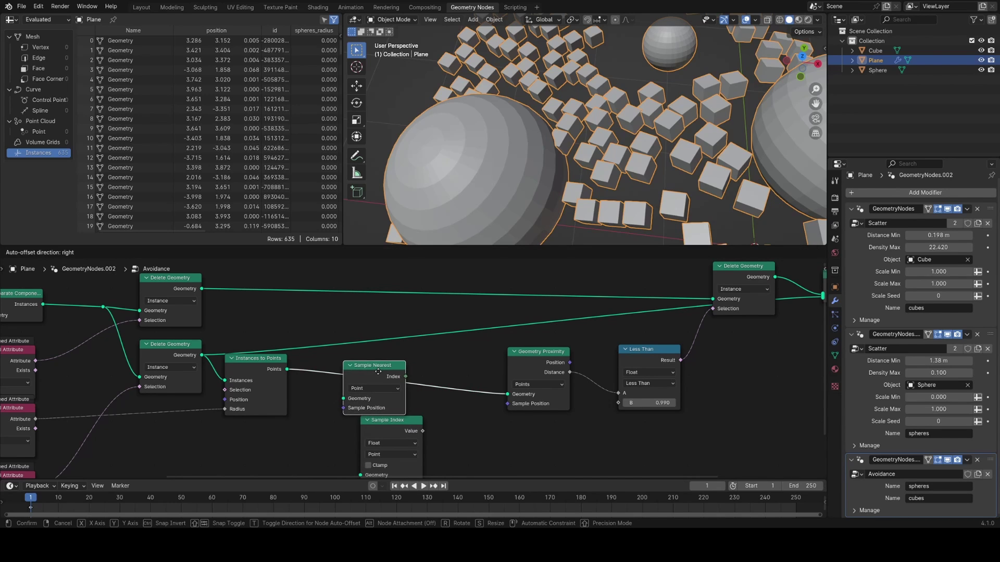
click(349, 423)
Step: Connect the Instances to Points output to the Geometry inputs of Sample Nearest and Sample Index, spacing the two nodes apart
drag(287, 369, 316, 449)
drag(343, 418, 347, 414)
drag(396, 421, 479, 431)
drag(354, 421, 361, 439)
middle_drag(342, 429, 364, 386)
drag(307, 326, 463, 443)
drag(490, 389, 466, 355)
click(465, 355)
Step: Connect Sample Nearest's Index and the Float Named Attribute to Sample Index's Index and Value, and tidy the sample nodes' placement
drag(398, 390, 440, 428)
drag(56, 377, 440, 418)
middle_drag(216, 394, 330, 399)
middle_drag(631, 380, 482, 386)
key(g)
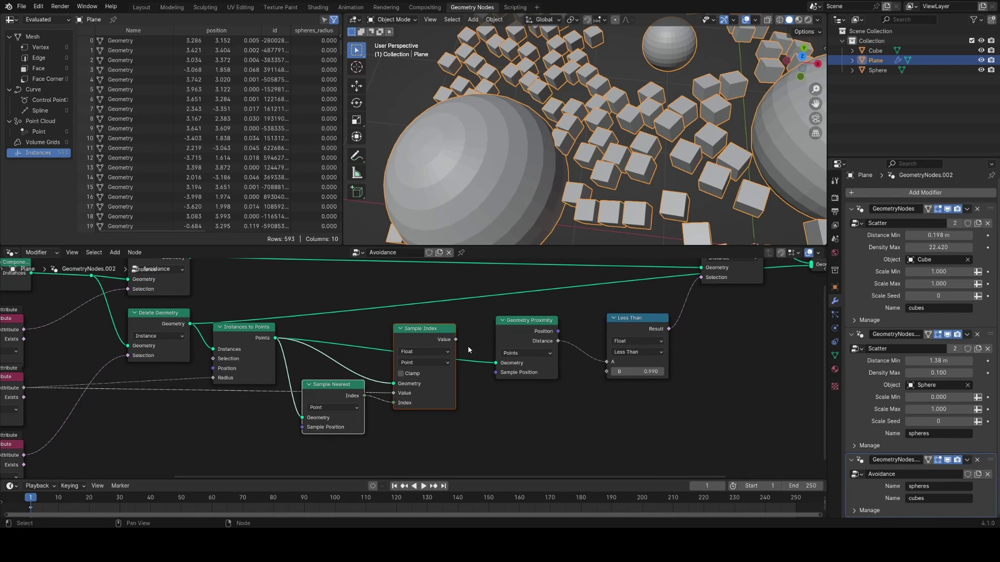
click(467, 348)
middle_drag(468, 348, 432, 386)
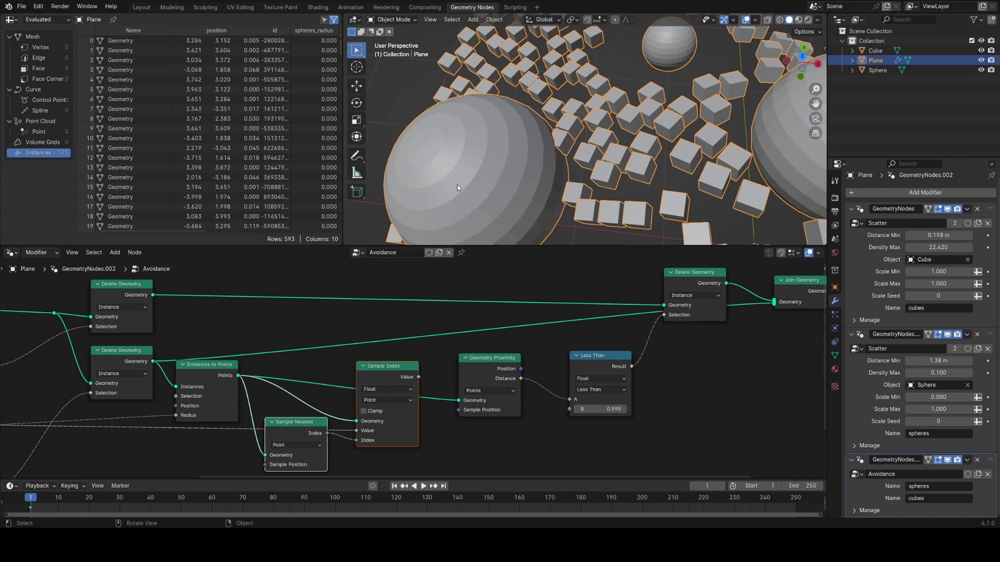
scroll(458, 185, down, 5)
scroll(379, 401, down, 2)
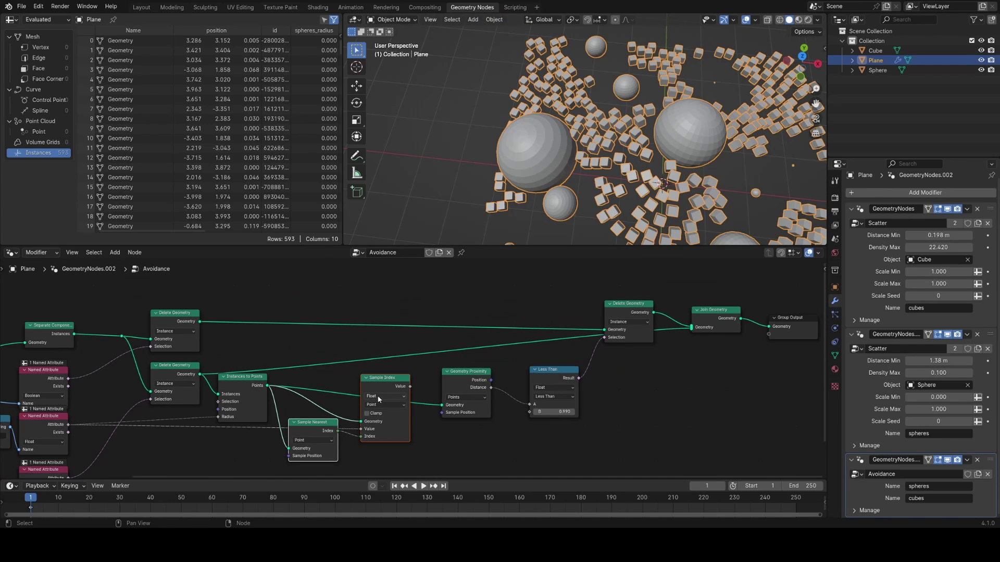
Step: Preview the upper Delete Geometry output with the Sample Index value in a Viewer node set to the Instance domain
ctrl+shift+click(189, 315)
ctrl+shift+click(400, 400)
mouse_move(251, 335)
mouse_down()
mouse_move(426, 330)
mouse_move(481, 306)
mouse_up()
click(429, 322)
click(432, 383)
Step: Examine how the sampled radius shades the cube instances around each sphere, then save the file
scroll(670, 170, down, 8)
scroll(642, 182, up, 6)
mouse_move(670, 169)
middle_down()
mouse_move(642, 182)
mouse_move(631, 160)
mouse_move(619, 178)
middle_up()
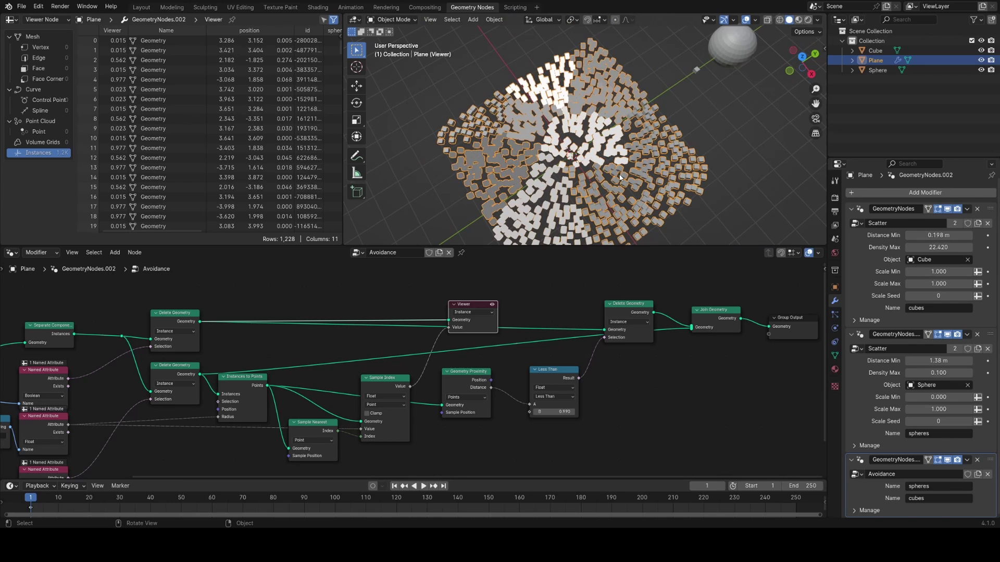
scroll(619, 179, up, 4)
scroll(617, 166, down, 3)
scroll(611, 146, up, 3)
middle_drag(612, 146, 601, 177)
mouse_move(587, 139)
middle_down()
mouse_move(707, 179)
mouse_move(567, 159)
mouse_move(587, 133)
middle_up()
scroll(587, 133, up, 4)
scroll(588, 133, down, 5)
scroll(587, 133, up, 5)
scroll(559, 113, down, 6)
middle_drag(642, 127, 592, 163)
key(ctrl+s)
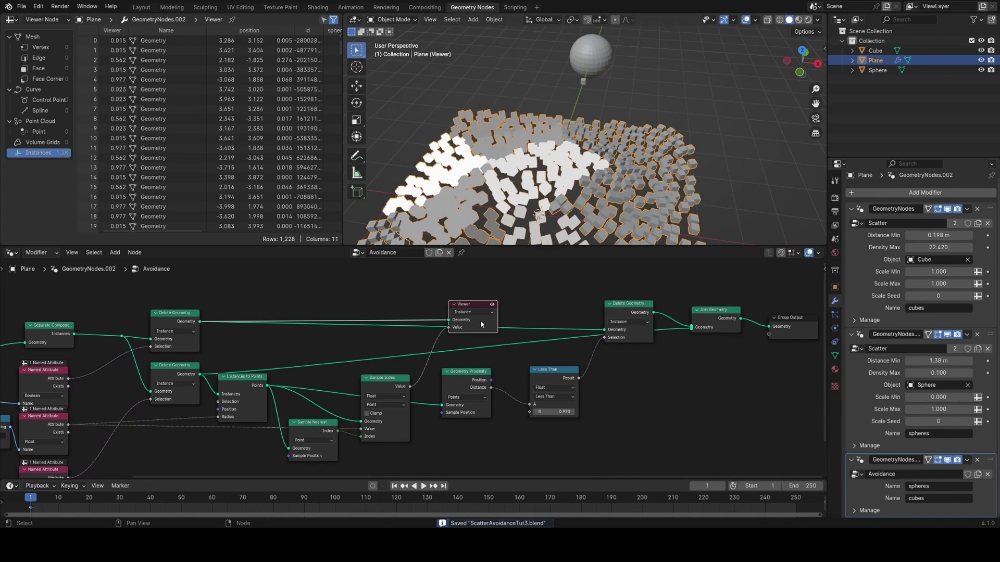
Step: Delete the Viewer node and connect the Sample Index Value to input B of Less Than
drag(481, 325, 505, 314)
key(x)
middle_drag(564, 378, 498, 342)
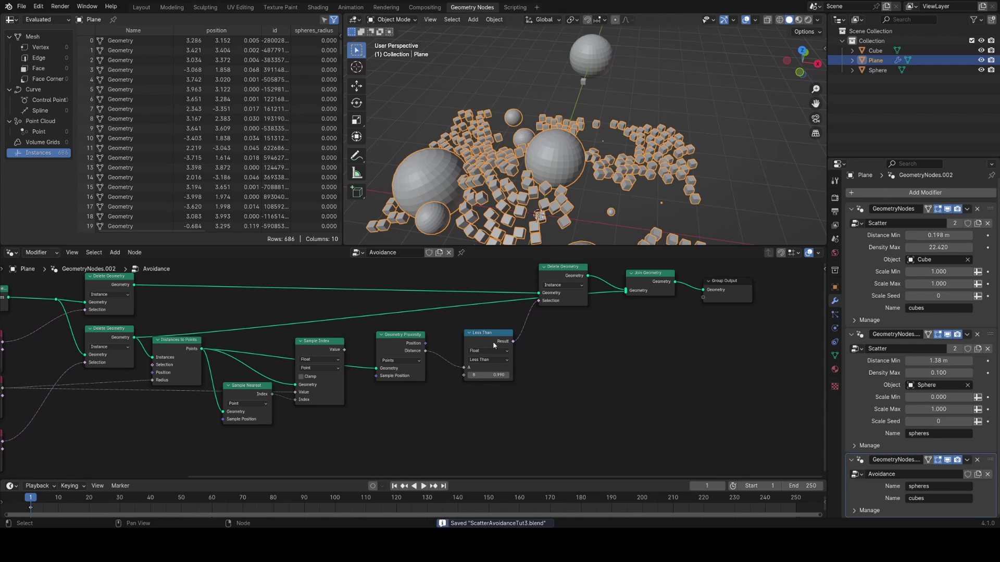
mouse_move(464, 367)
mouse_down()
mouse_move(448, 381)
mouse_move(456, 373)
mouse_up()
text(ma)
key(Escape)
middle_drag(593, 200, 733, 205)
scroll(484, 346, up, 3)
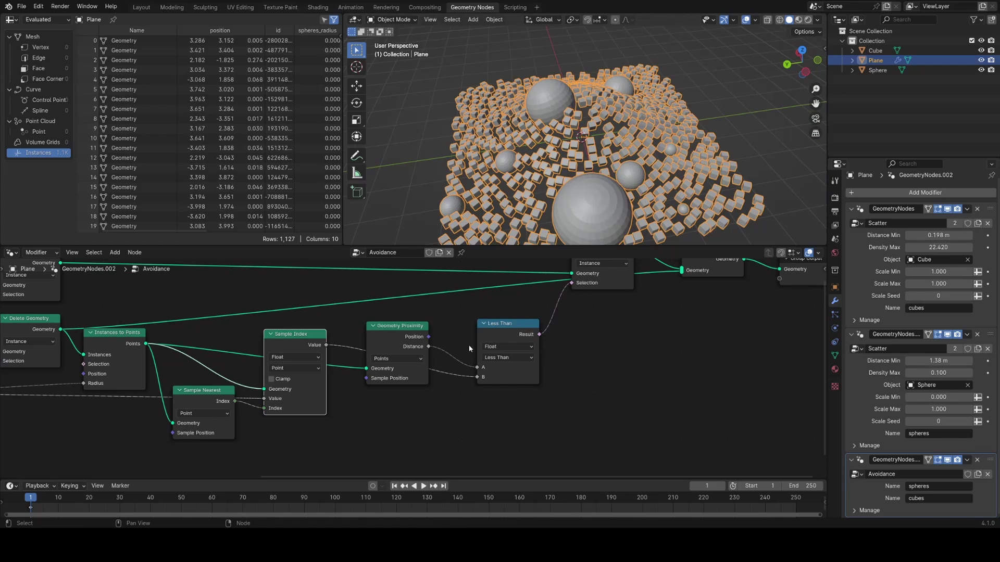
Step: Insert an Add math node with value 0.380 between Sample Index and Less Than, moving Geometry Proximity up, and save
drag(388, 340, 398, 291)
key(shift+a)
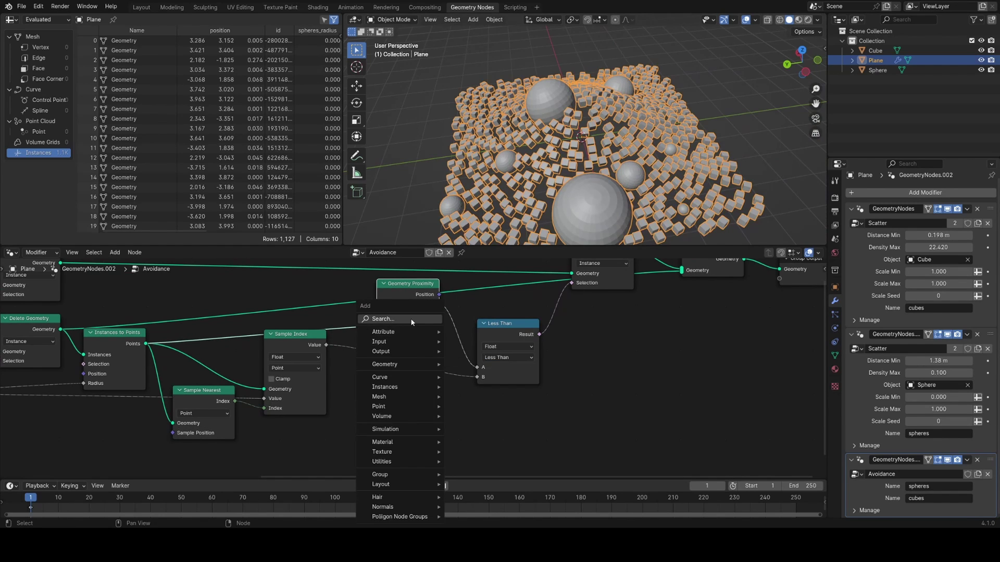
text(add)
key(Return)
click(414, 350)
shift+drag(423, 407, 365, 408)
middle_drag(599, 172, 653, 184)
key(ctrl+s)
key(ctrl+s)
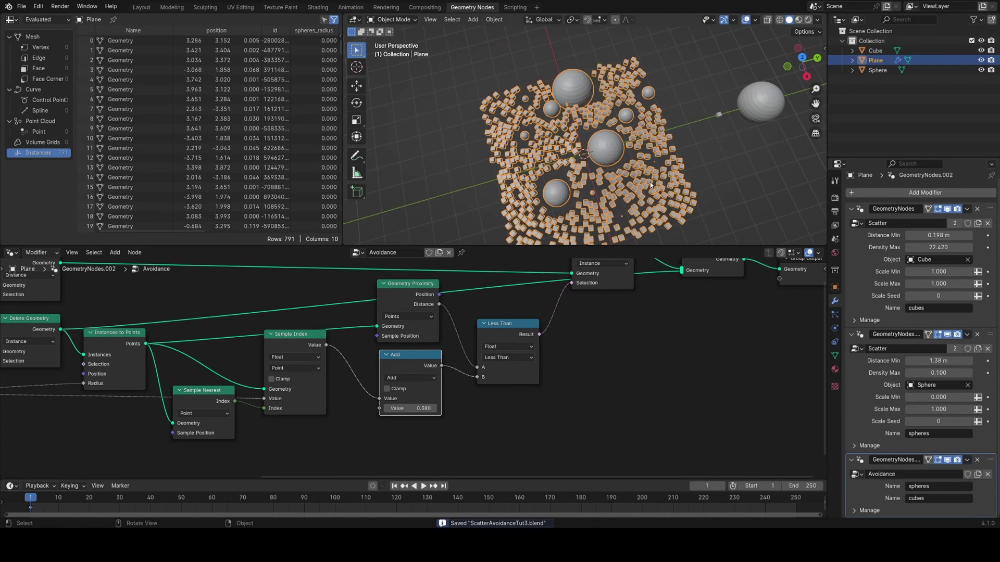
Step: Step the spheres Scatter modifier's Scale Seed up to 7 to test the avoidance with different sphere sizes
click(968, 421)
click(968, 421)
click(968, 422)
click(968, 422)
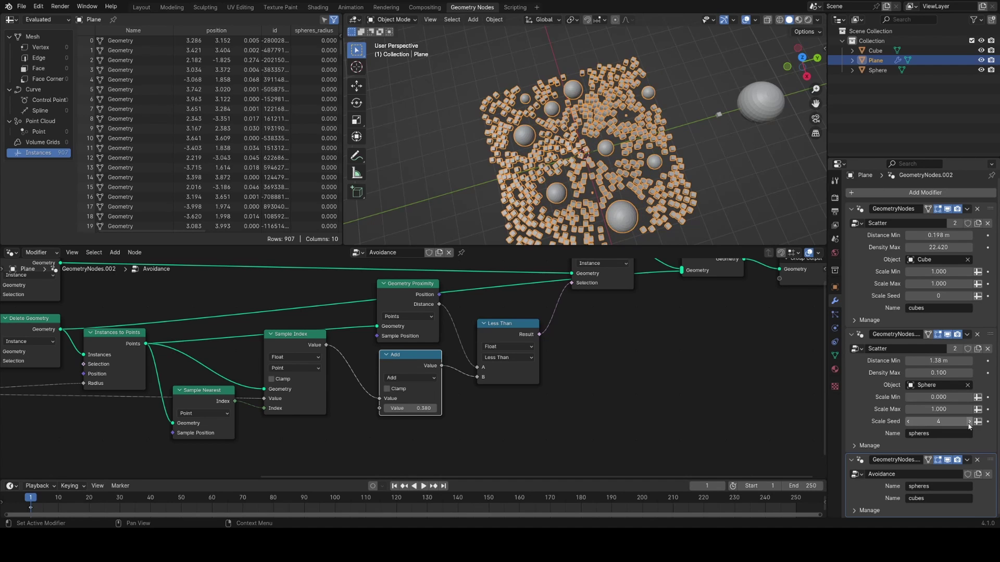
click(969, 421)
click(969, 423)
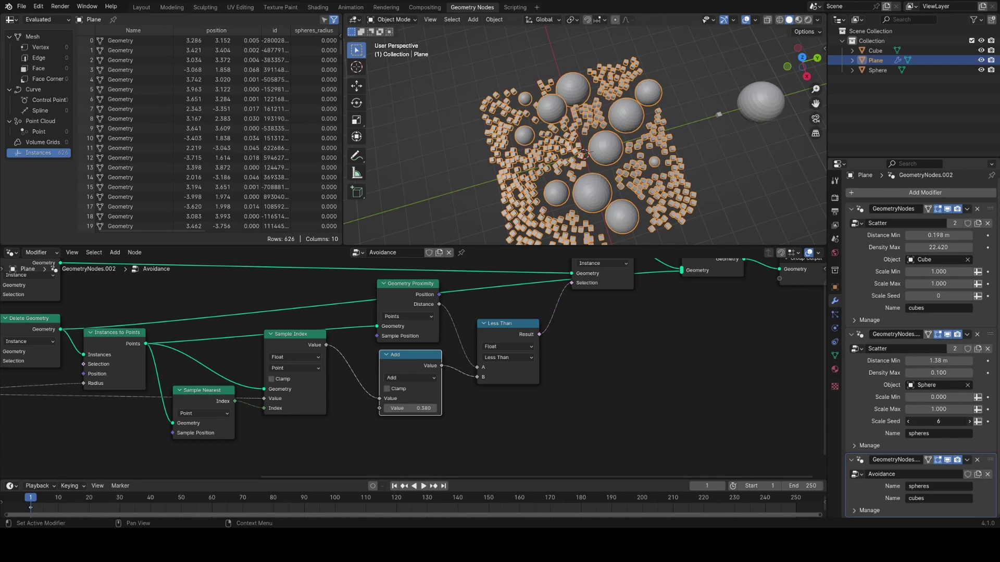
click(969, 423)
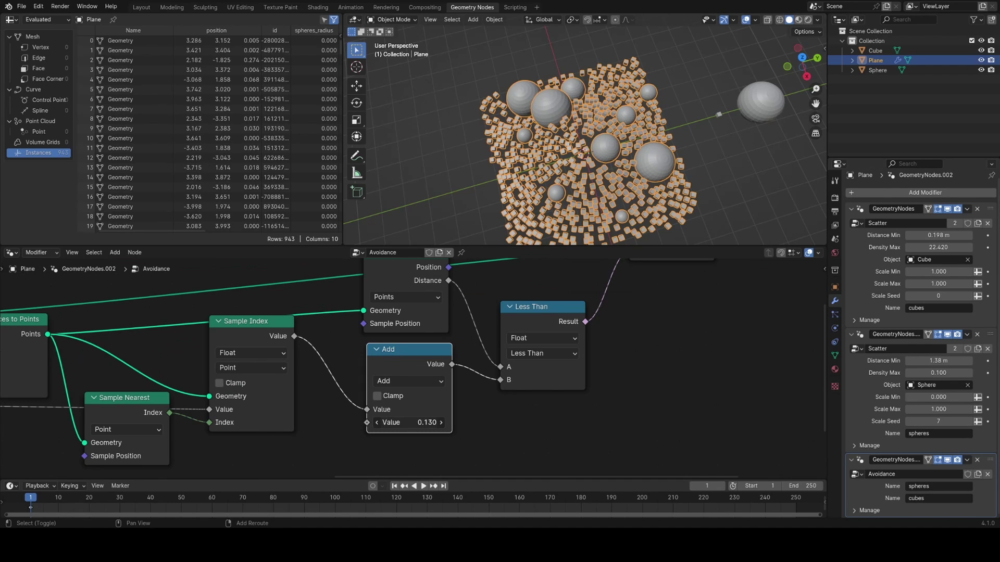
Step: Set the Add node's second value to 0.290 and save the file
shift+drag(396, 422, 444, 423)
scroll(411, 375, down, 5)
key(ctrl+s)
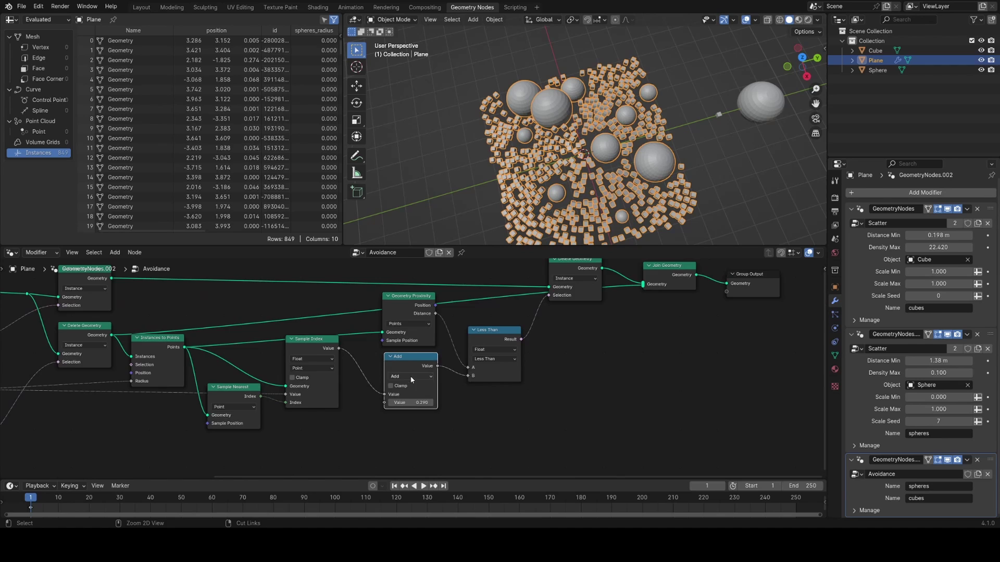
Step: Expose the Add node's second value as a Group Input socket and rename it Radius
middle_drag(359, 392, 464, 392)
scroll(457, 393, down, 2)
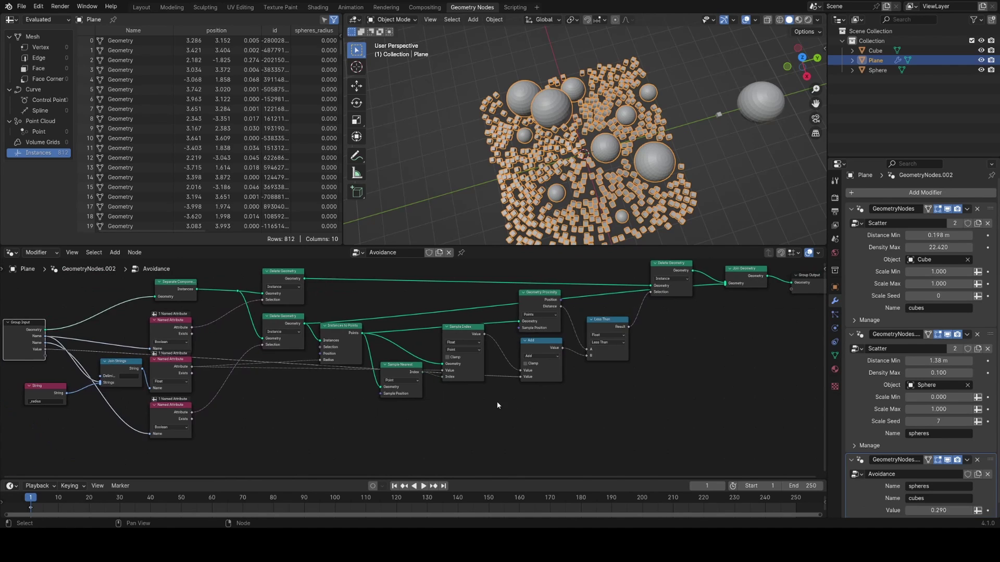
scroll(541, 409, up, 2)
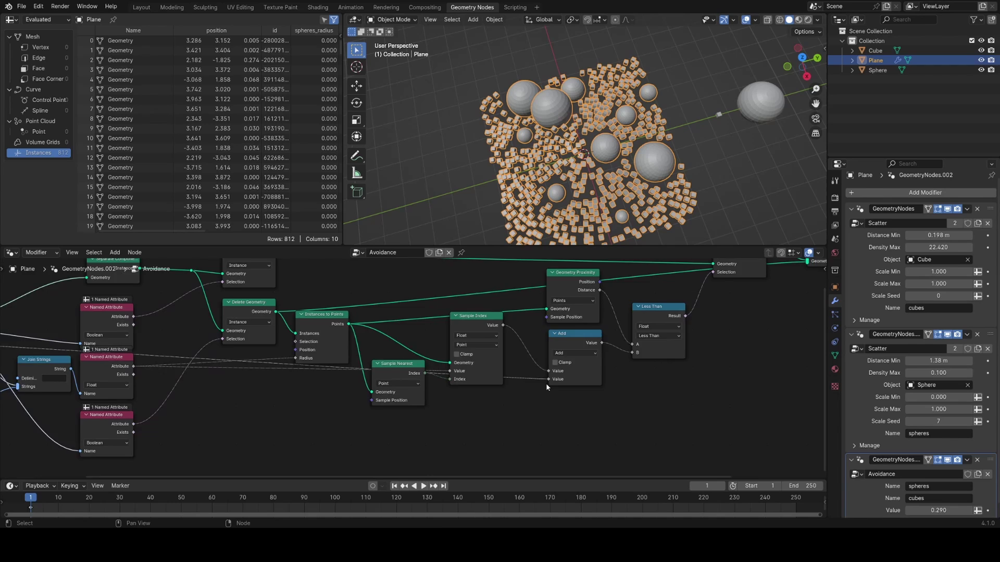
scroll(546, 387, down, 2)
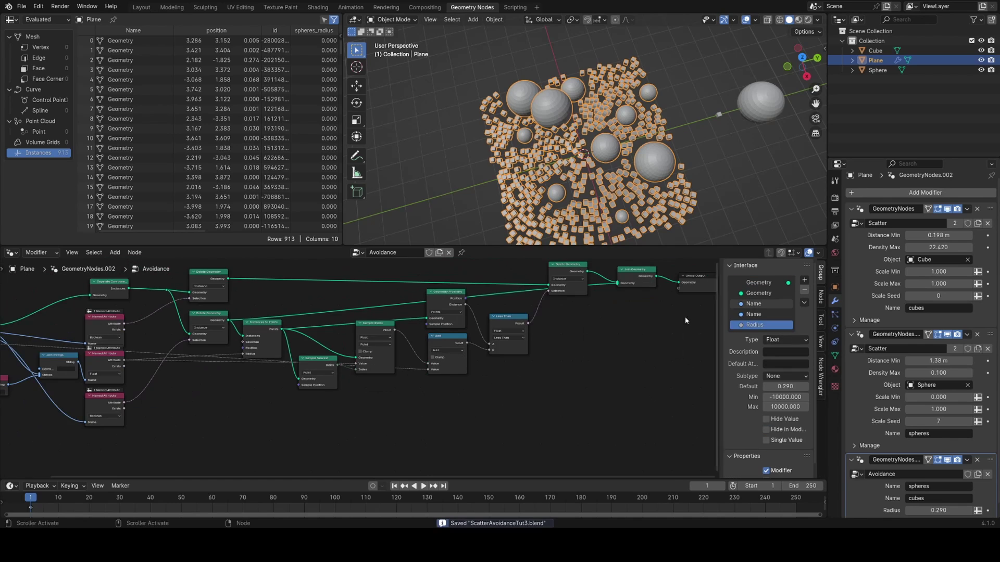
Step: Rename the Avoidance group's two Name inputs to Obstacle and ToAvoidObstacle
scroll(340, 364, up, 3)
scroll(339, 365, up, 1)
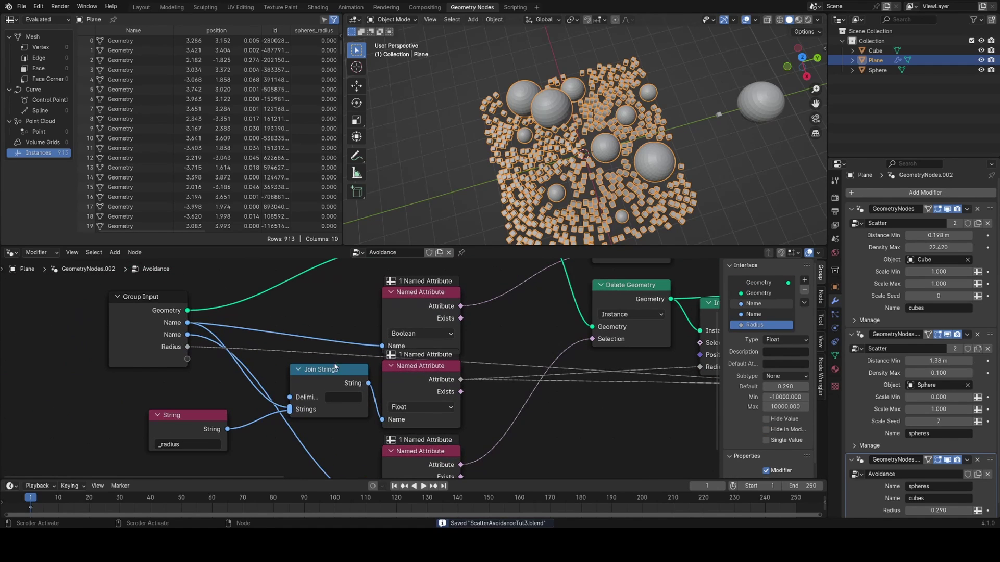
double_click(760, 303)
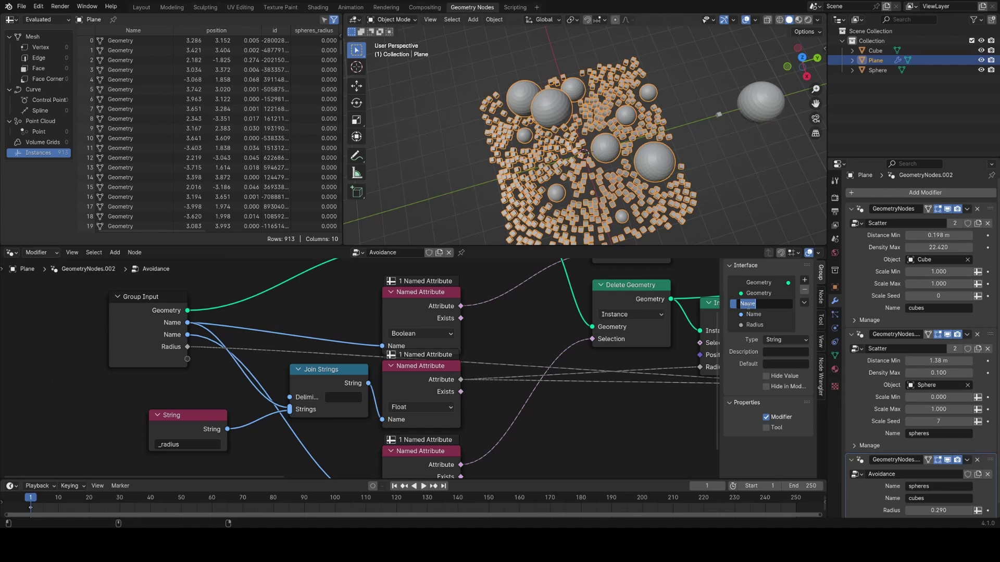
text(Obstacle)
key(Return)
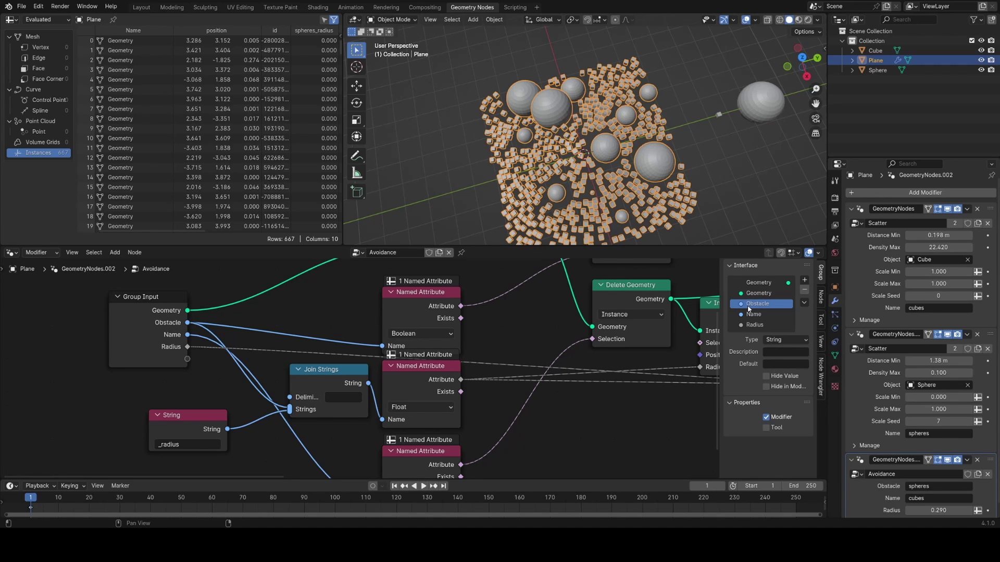
double_click(766, 314)
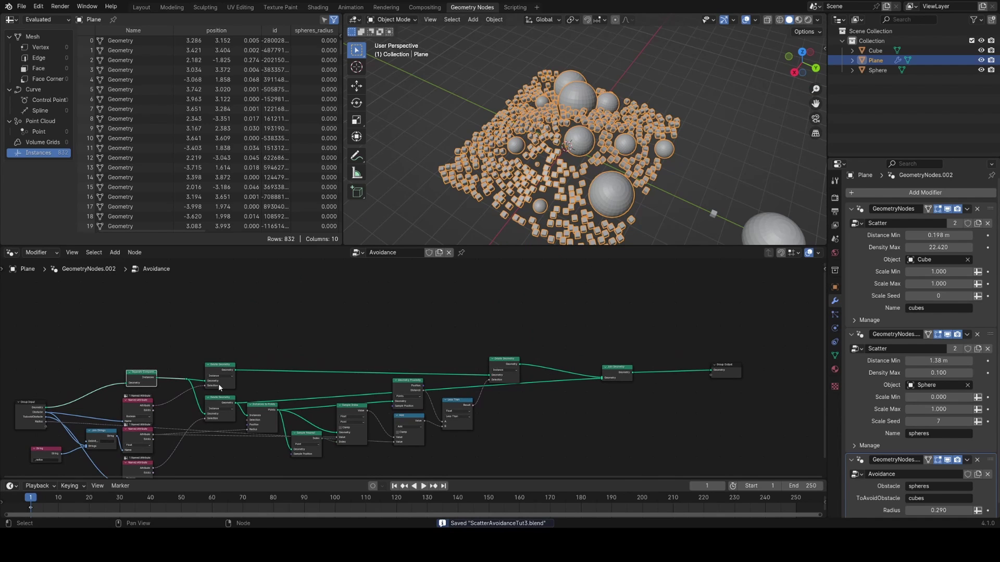
Step: Reveal the hidden outputs of the Separate Components node, connect its mesh output to Join Geometry, and save the file
middle_drag(534, 355, 441, 333)
scroll(442, 333, up, 7)
scroll(495, 382, down, 2)
scroll(494, 384, down, 1)
middle_drag(377, 374, 518, 386)
key(ctrl+h)
drag(122, 373, 737, 392)
middle_drag(742, 392, 593, 395)
middle_drag(605, 188, 585, 158)
scroll(639, 189, up, 1)
key(ctrl+s)
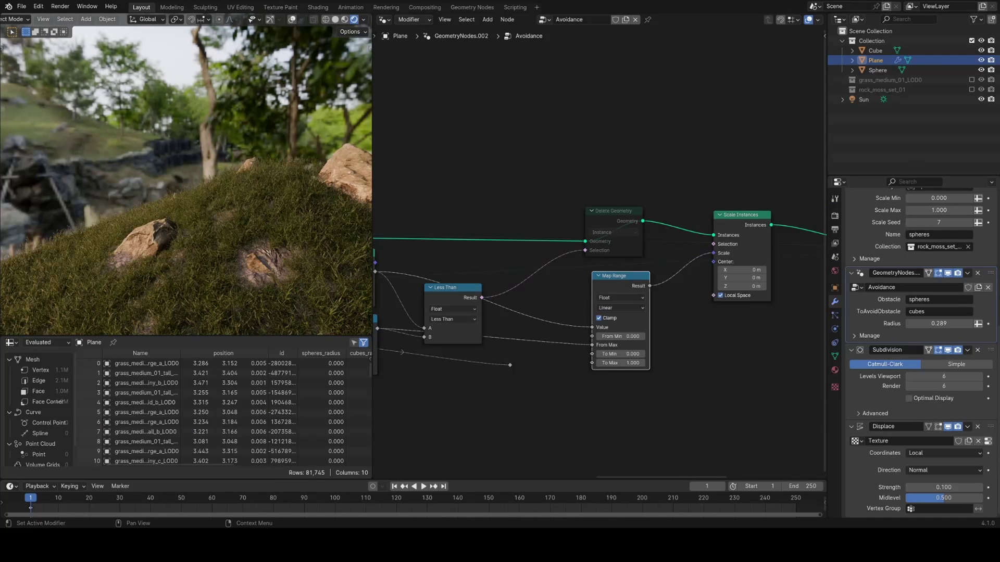
Step: Mute Scale Instances and unmute Delete Geometry to compare how the grass meets the rocks
click(747, 227)
key(m)
click(624, 216)
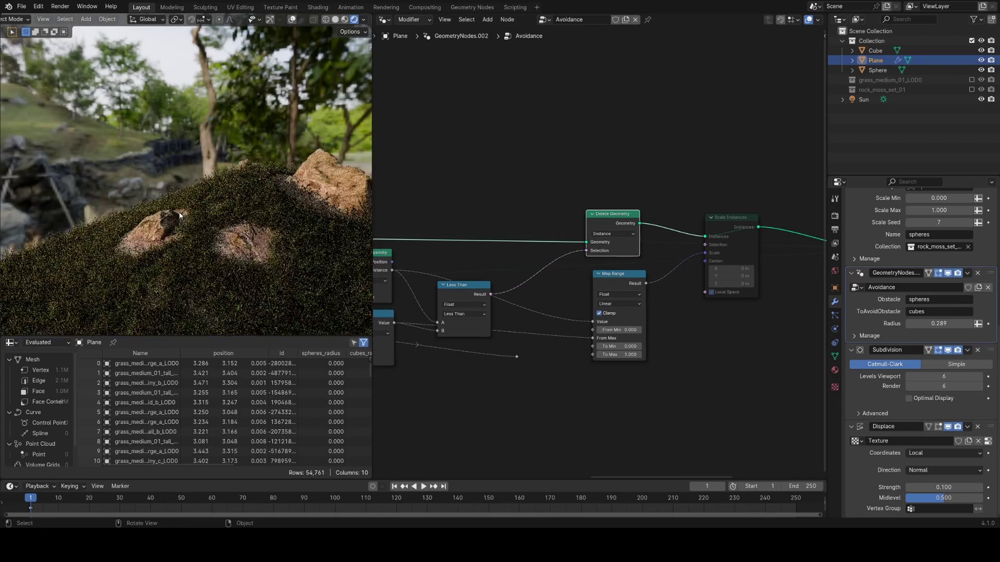
middle_drag(209, 156, 230, 203)
middle_drag(183, 254, 254, 219)
scroll(201, 229, down, 4)
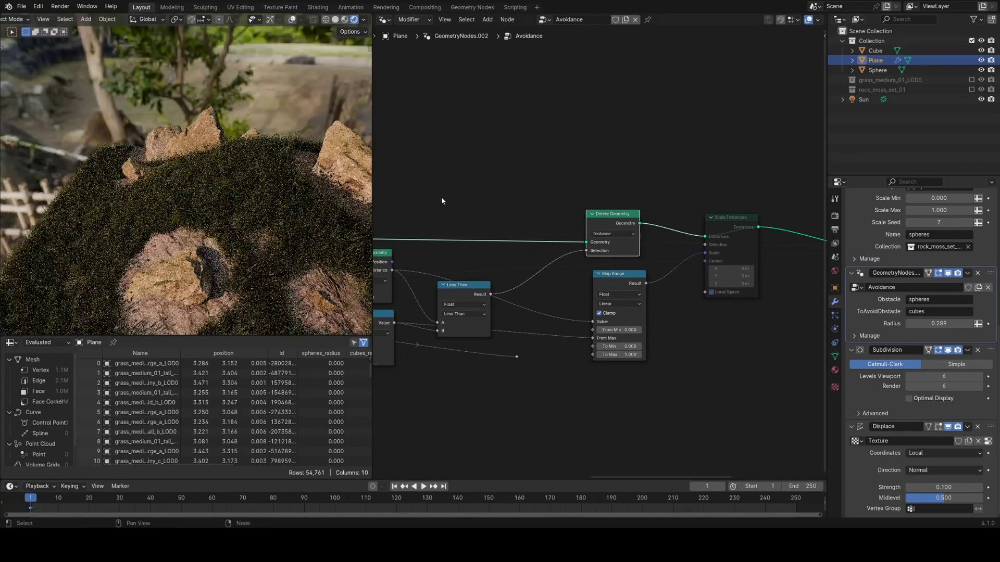
Step: Mute Delete Geometry again and re-enable Scale Instances so the grass is scaled by the Map Range result
key(m)
click(723, 223)
middle_drag(706, 337, 643, 303)
scroll(643, 304, up, 4)
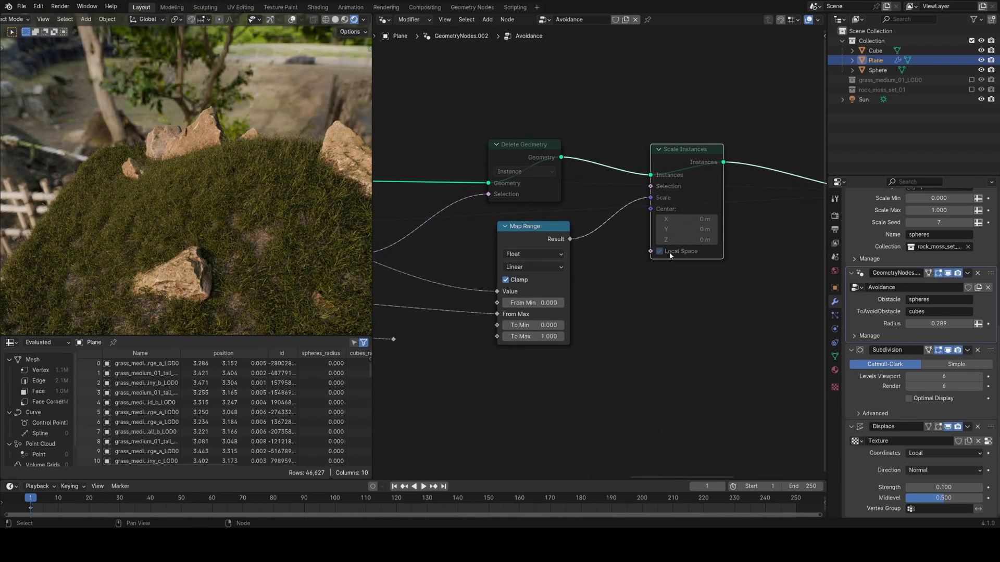
key(m)
middle_drag(554, 201, 588, 197)
scroll(576, 186, up, 3)
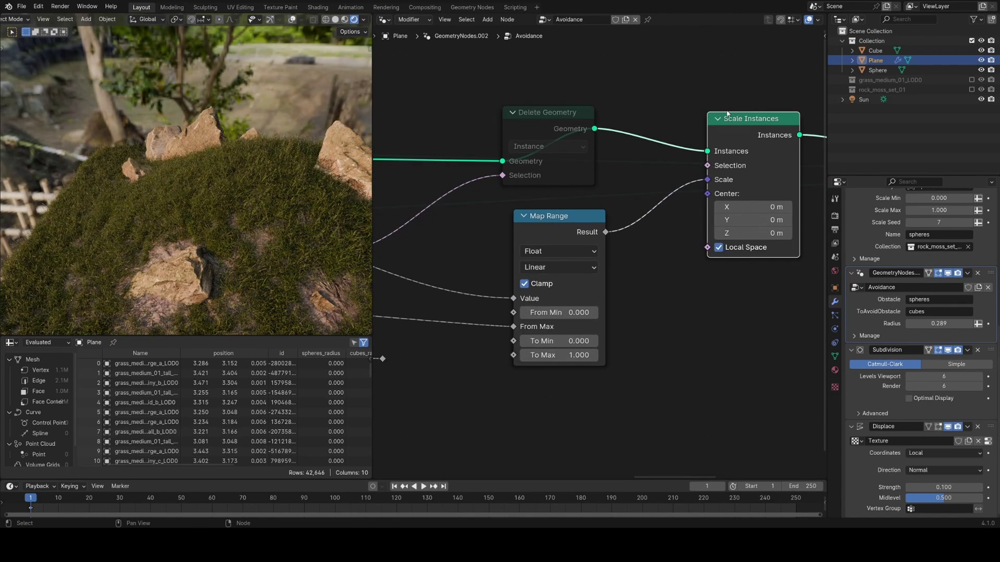
Step: Move the Map Range node to just below Less Than and save the file
scroll(759, 263, down, 3)
drag(634, 244, 494, 344)
middle_drag(493, 345, 604, 308)
scroll(604, 307, up, 2)
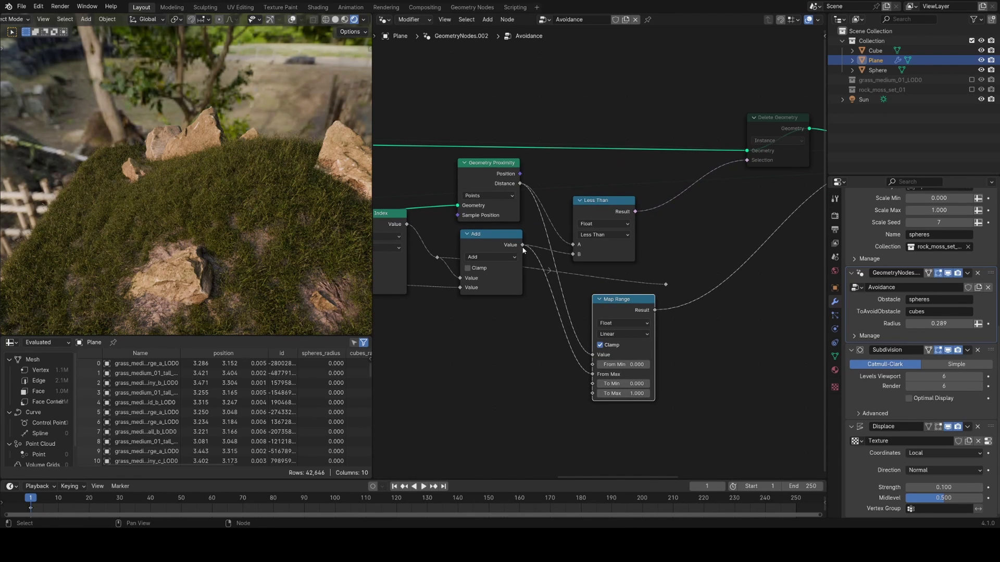
middle_drag(136, 239, 232, 176)
key(ctrl+s)
Step: Try a To Min of 1 on the Map Range node, adjust it in small increments, and save the file
scroll(230, 173, down, 5)
click(636, 384)
text(1)
key(Return)
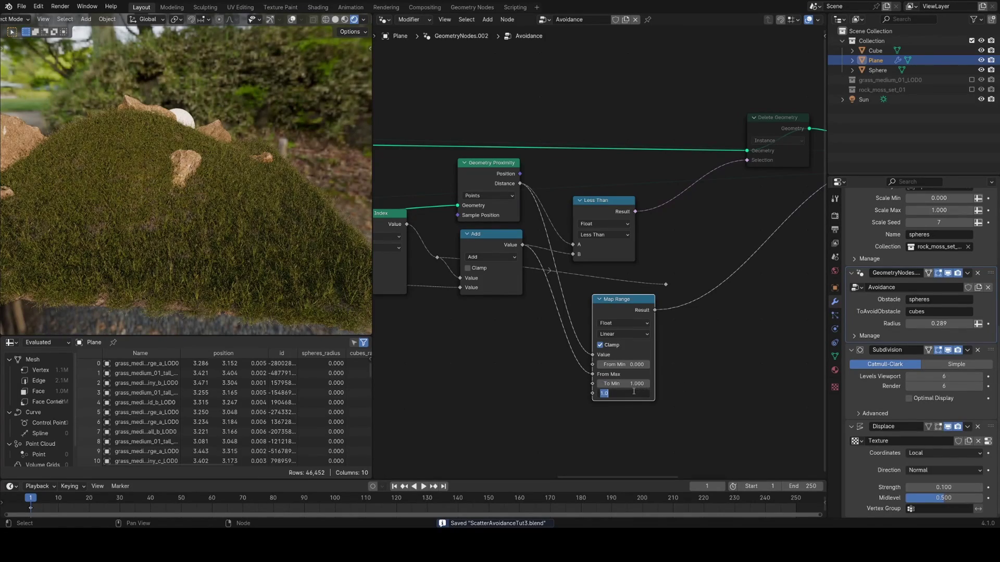
click(647, 384)
click(646, 384)
middle_drag(301, 252, 167, 217)
key(ctrl+s)
Step: Set the Map Range node's To Min back to 0
click(624, 383)
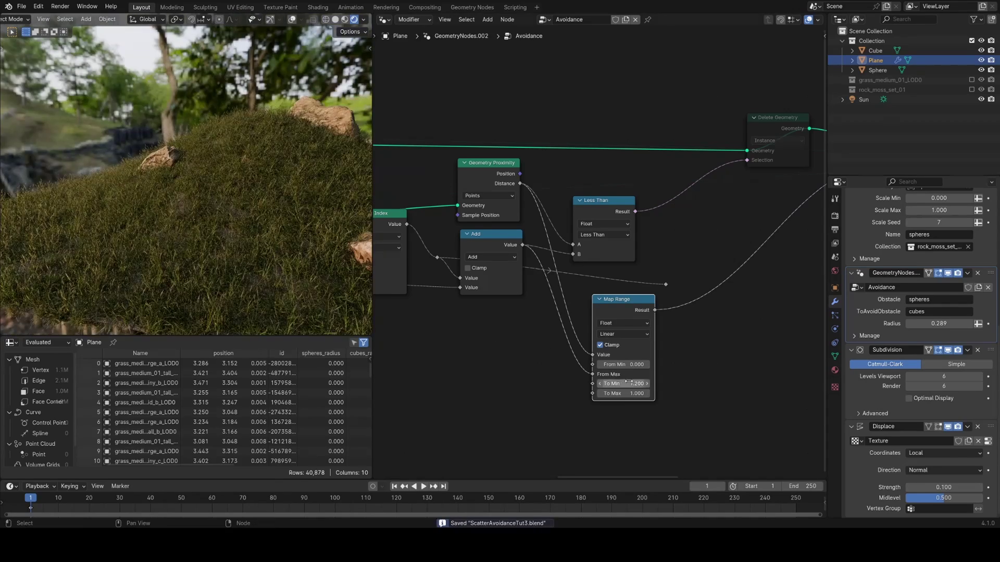
text(1)
key(BackSpace)
text(0)
key(Return)
middle_drag(312, 245, 101, 224)
scroll(260, 217, down, 4)
Step: Add a Store Named Attribute node and insert it between Join Geometry and Group Output
middle_drag(697, 308, 455, 357)
key(shift+a)
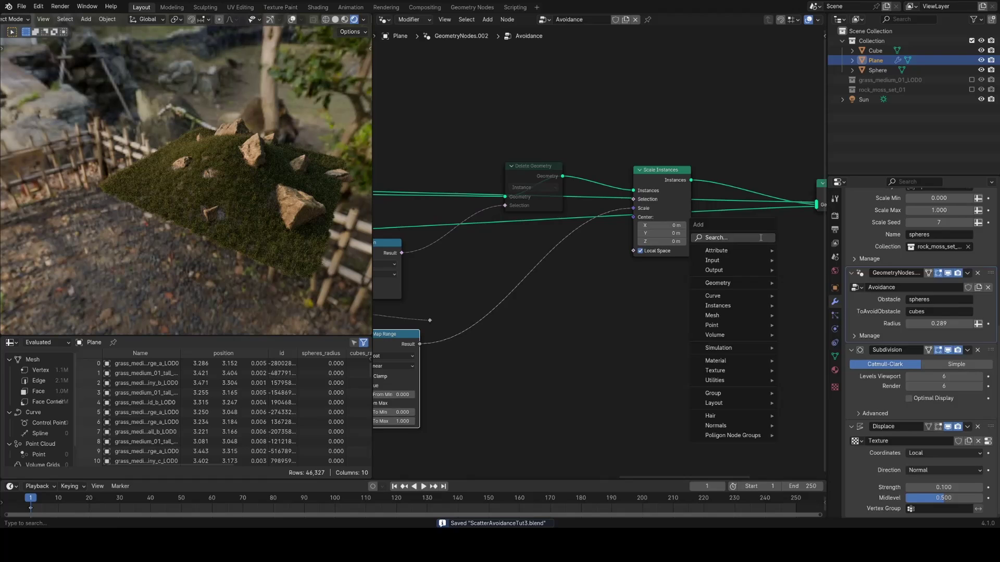
text(store nam)
key(Return)
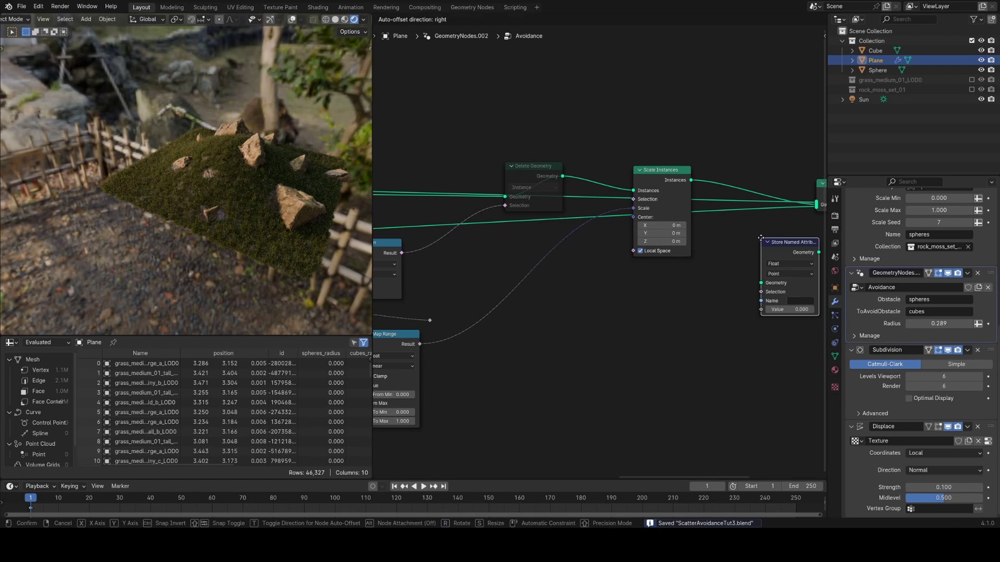
click(721, 225)
scroll(728, 194, down, 2)
middle_drag(719, 196, 621, 202)
key(alt+d)
click(770, 316)
middle_drag(776, 277, 597, 273)
key(g)
click(622, 212)
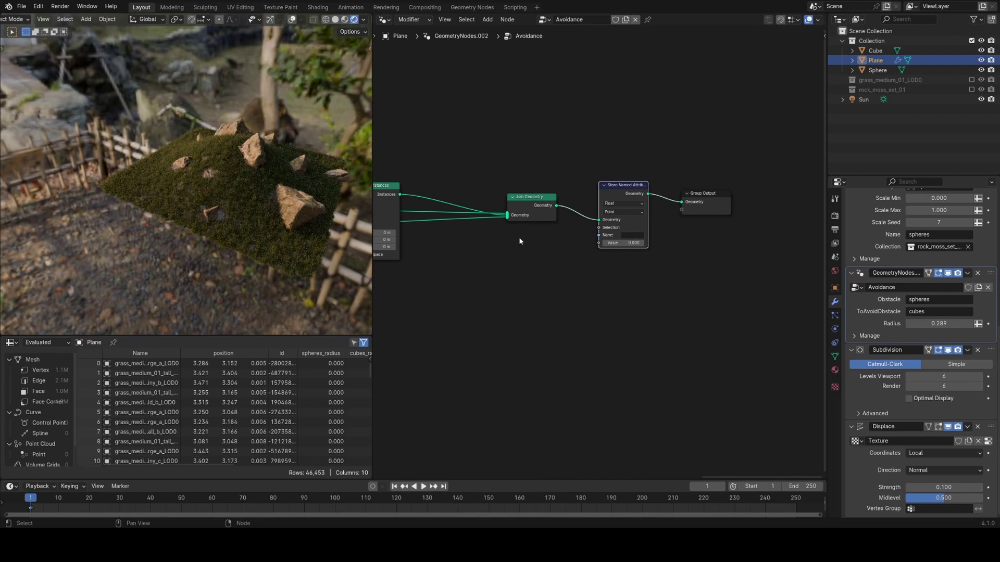
Step: Save the file and connect the Map Range result to the Store Named Attribute node's Value input
middle_drag(414, 265, 645, 247)
ctrl+middle_drag(645, 247, 452, 314)
key(ctrl+s)
drag(465, 298, 776, 233)
middle_drag(560, 324, 387, 365)
scroll(666, 286, up, 10)
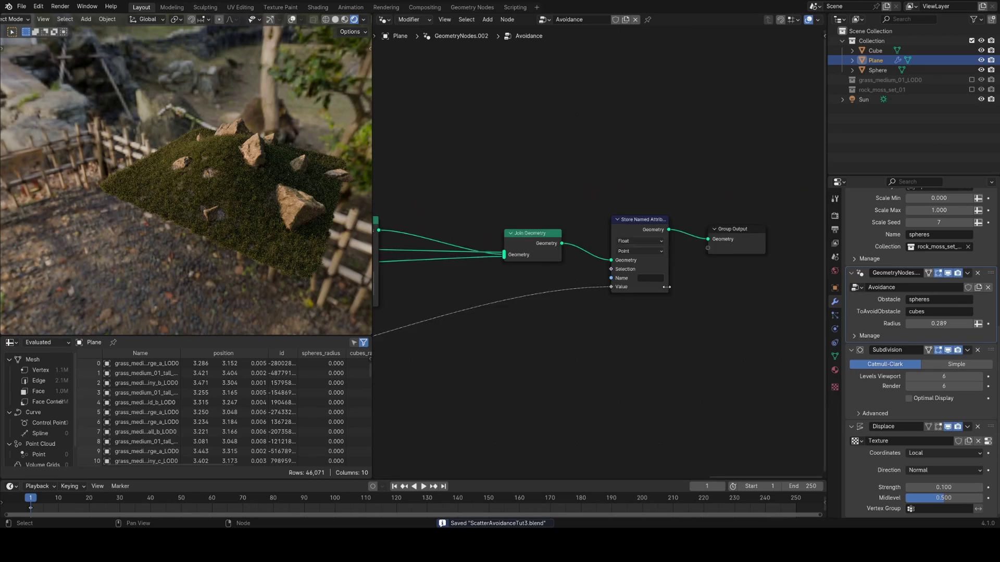
Step: Name the stored attribute mask and save the file
click(664, 286)
text(mask)
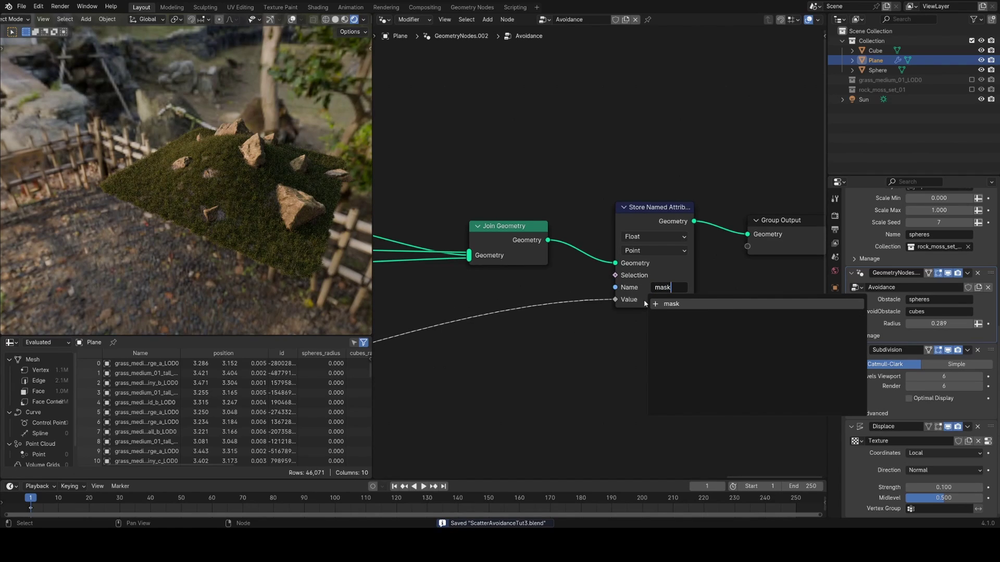
key(Return)
scroll(567, 333, down, 2)
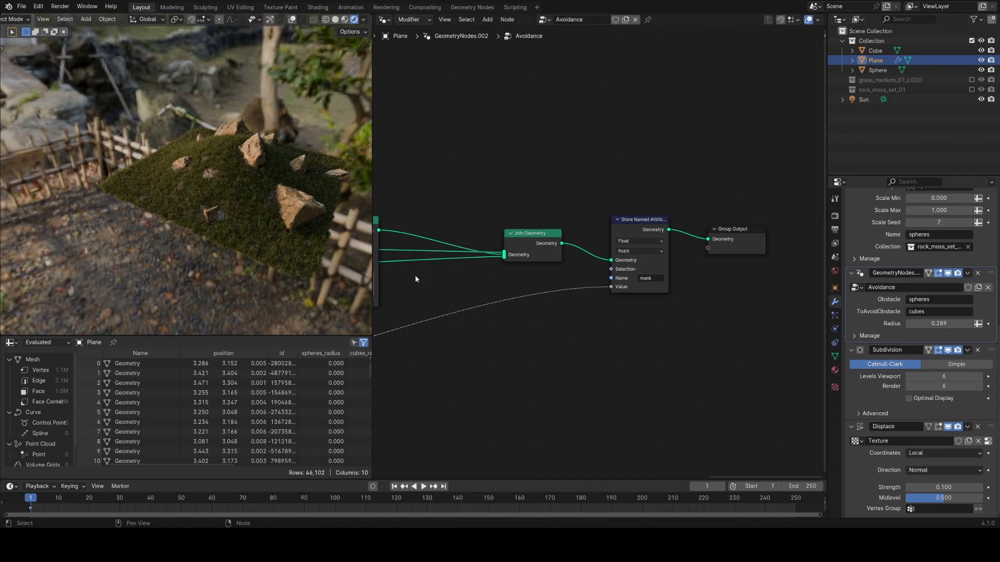
middle_drag(323, 245, 264, 223)
key(ctrl+s)
Step: Inspect the ground around the rocks, save the file, and switch the node area to the Shader Editor
scroll(252, 230, up, 5)
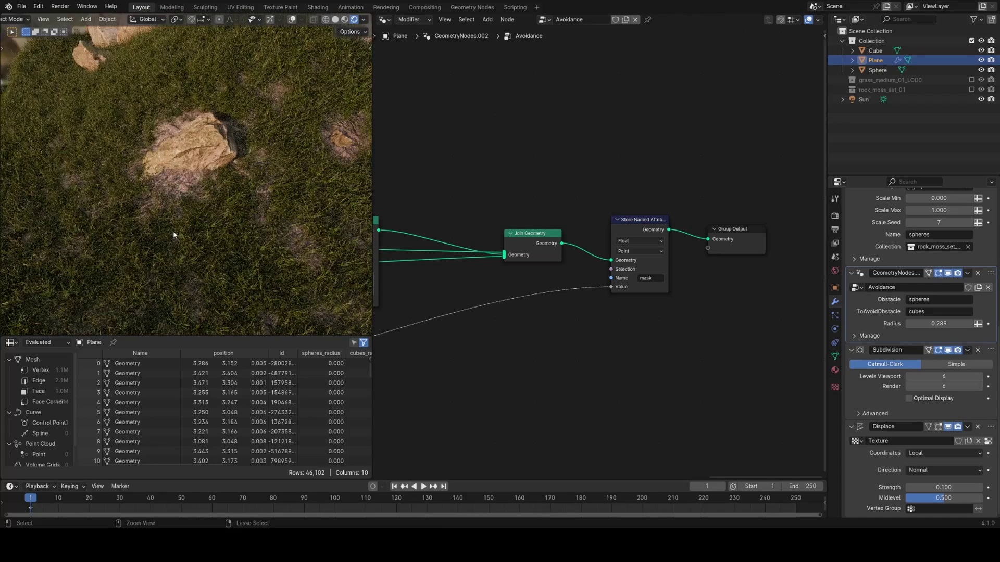
ctrl+middle_drag(191, 246, 174, 204)
key(ctrl+s)
ctrl+middle_drag(107, 142, 166, 218)
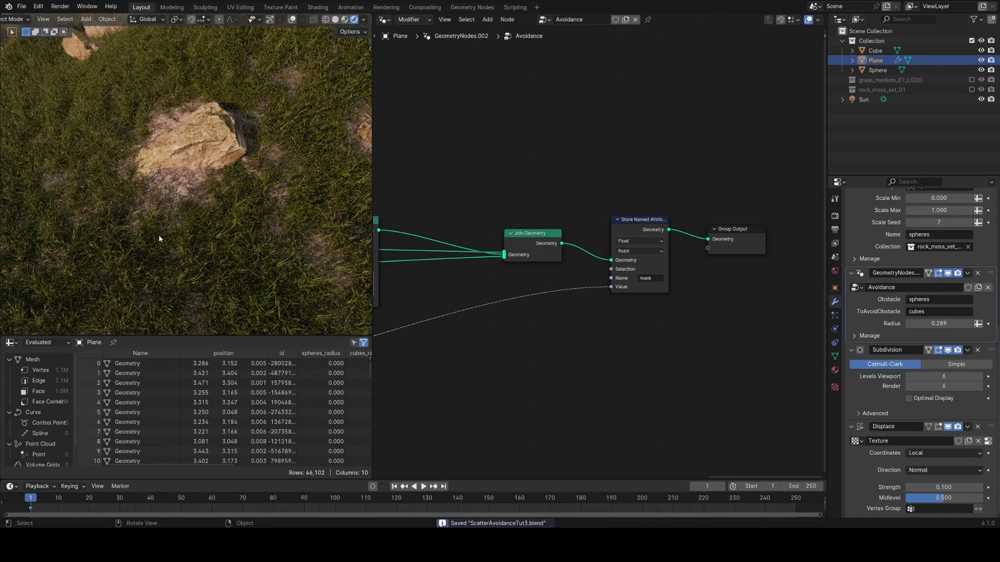
scroll(301, 208, down, 3)
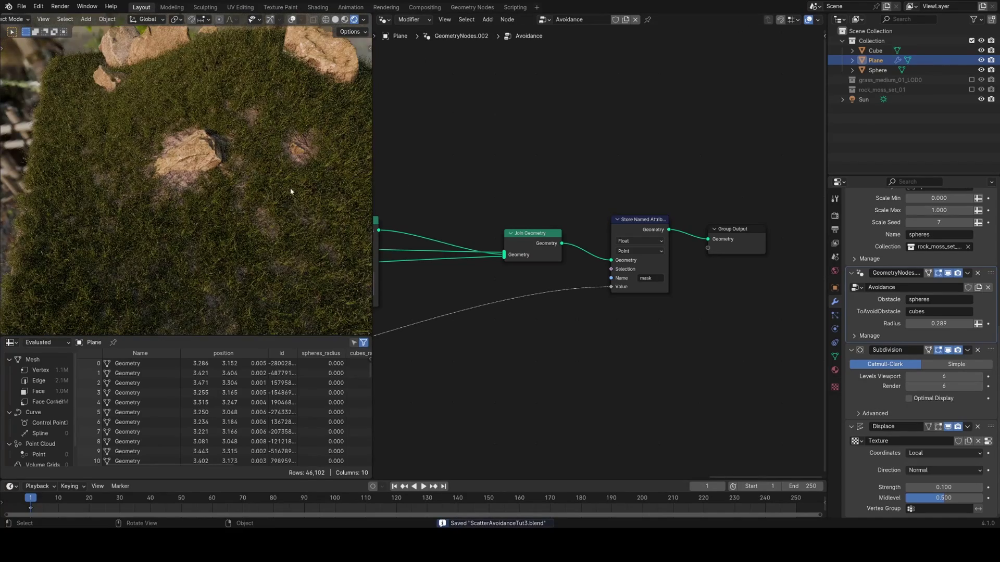
click(384, 20)
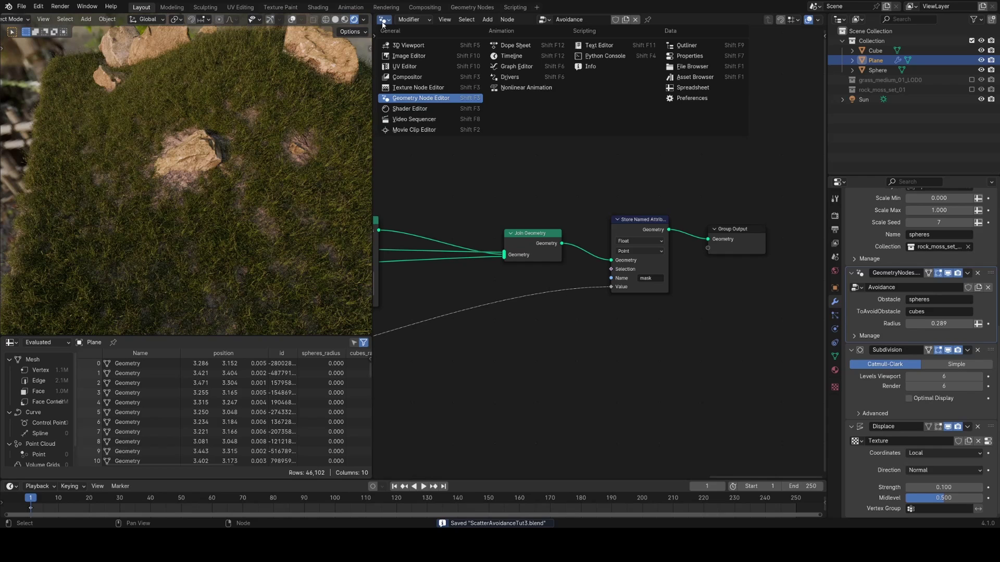
click(422, 108)
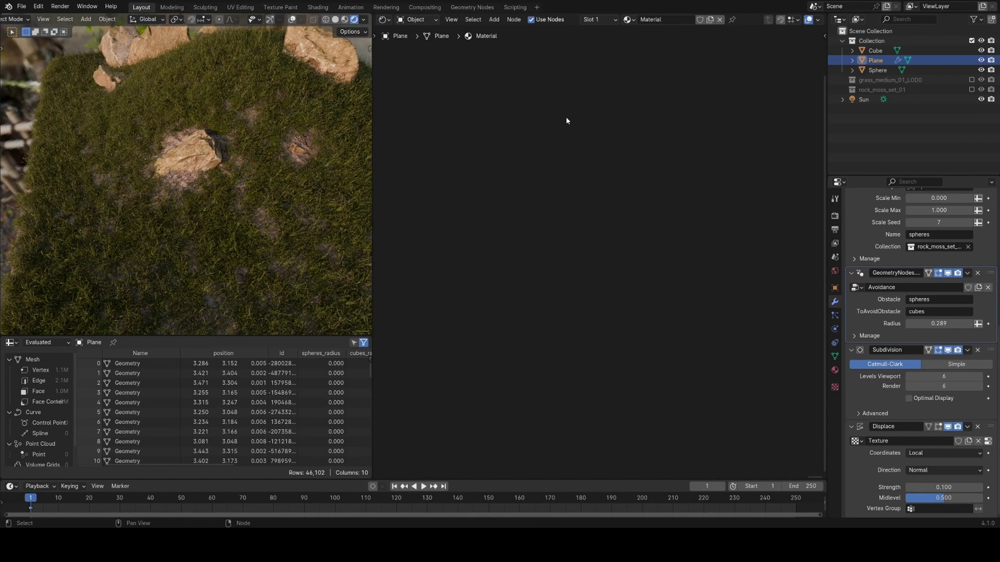
Step: Move the Material Output node farther from the Principled BSDF to make room for more nodes
scroll(542, 208, down, 6)
middle_drag(530, 234, 703, 286)
scroll(654, 297, up, 10)
middle_drag(653, 333, 658, 297)
scroll(654, 334, up, 5)
middle_drag(651, 372, 627, 294)
drag(615, 207, 701, 312)
middle_drag(701, 313, 522, 334)
key(g)
click(792, 296)
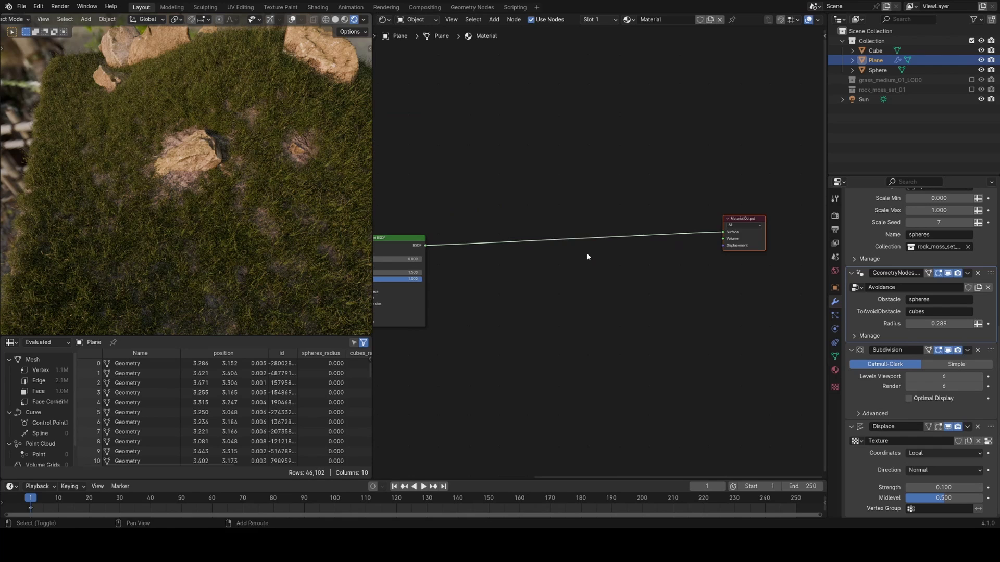
Step: Insert a Mix Shader between the Principled BSDF and Material Output
key(shift+a)
click(588, 253)
text(mi)
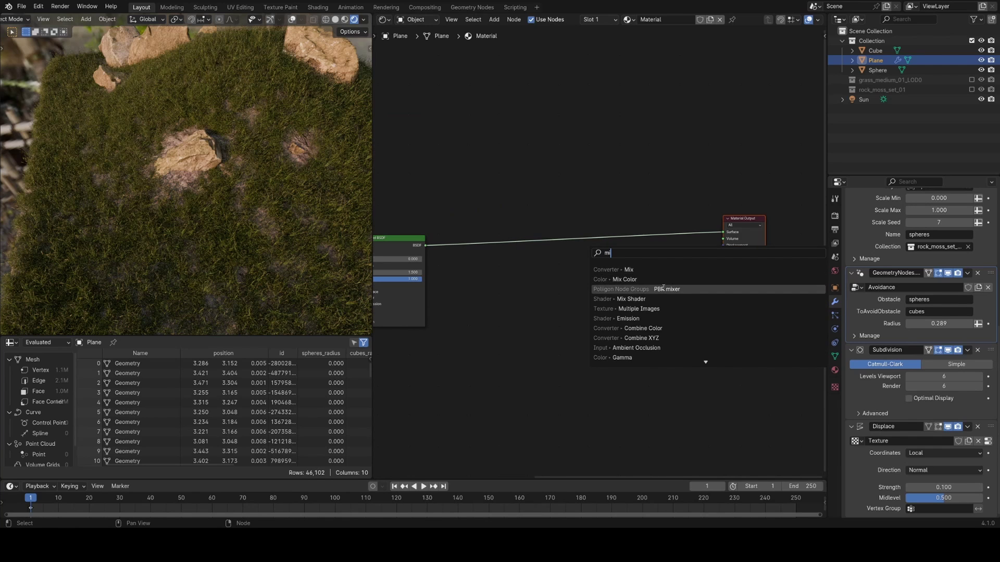
click(642, 299)
click(551, 242)
middle_drag(552, 243, 647, 277)
Step: Add an Attribute node named mask, connect its Fac output to the Mix Shader's Fac, and save the file
key(shift+a)
click(633, 189)
text(att)
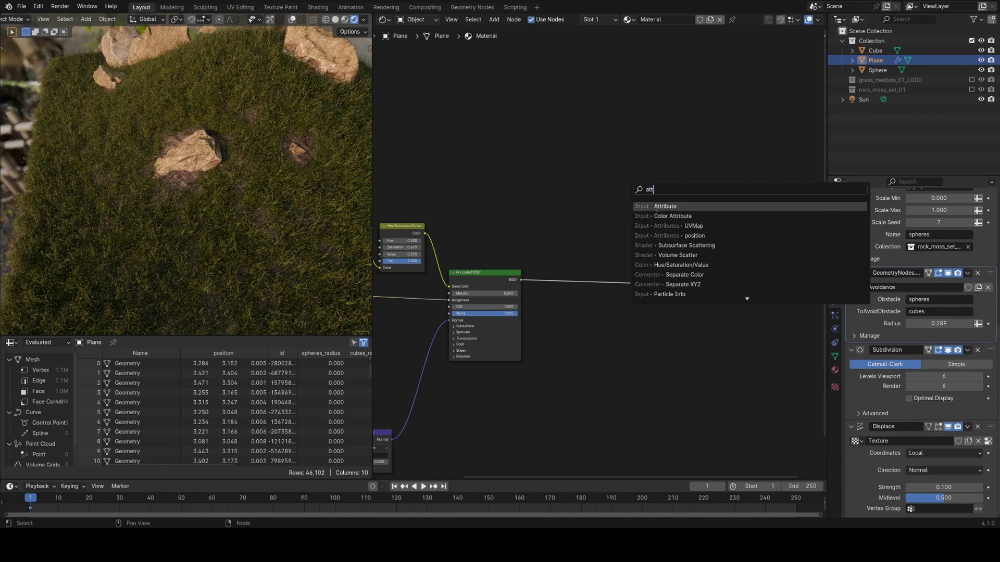
click(656, 207)
click(604, 247)
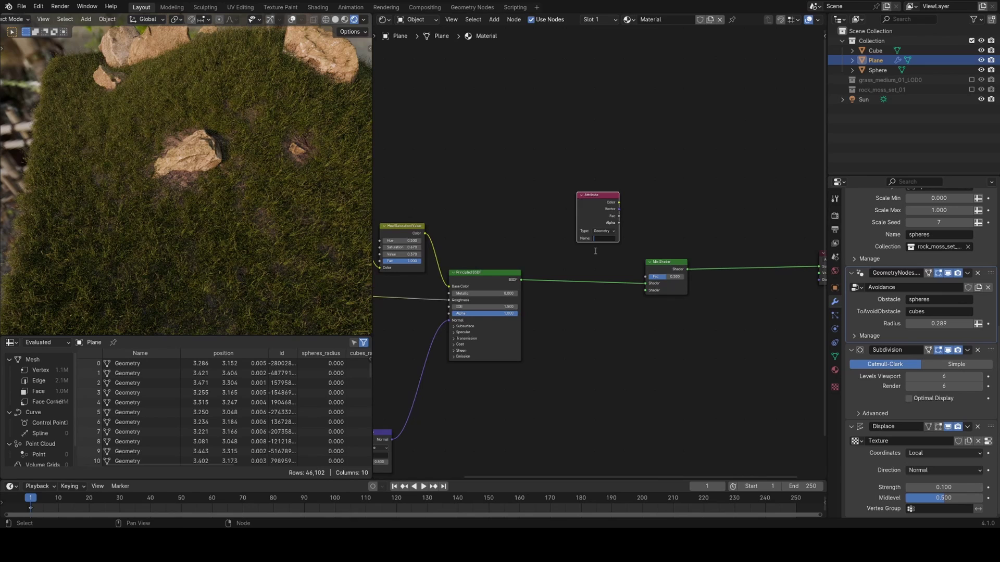
scroll(595, 253, up, 2)
drag(630, 194, 637, 262)
drag(553, 207, 539, 217)
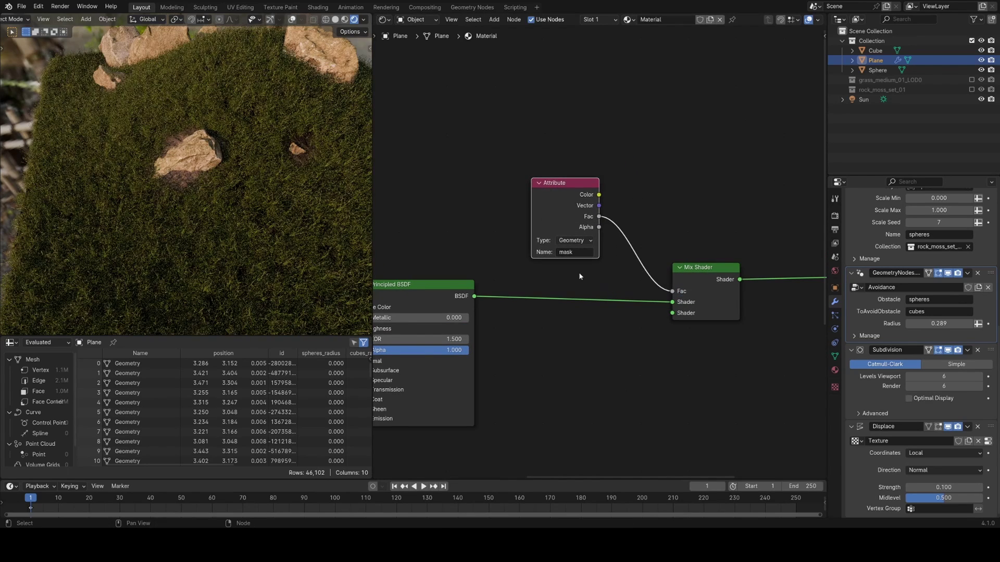
key(ctrl+s)
Step: Duplicate the Principled BSDF and connect the copy to the Mix Shader's second Shader input
middle_drag(588, 345, 593, 270)
click(445, 233)
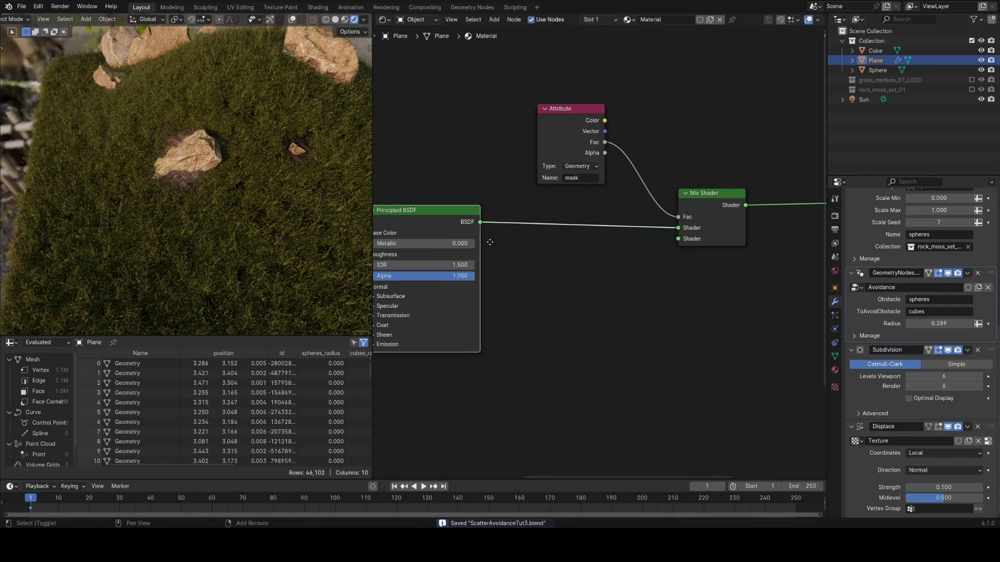
key(shift+d)
click(635, 292)
scroll(965, 350, up, 8)
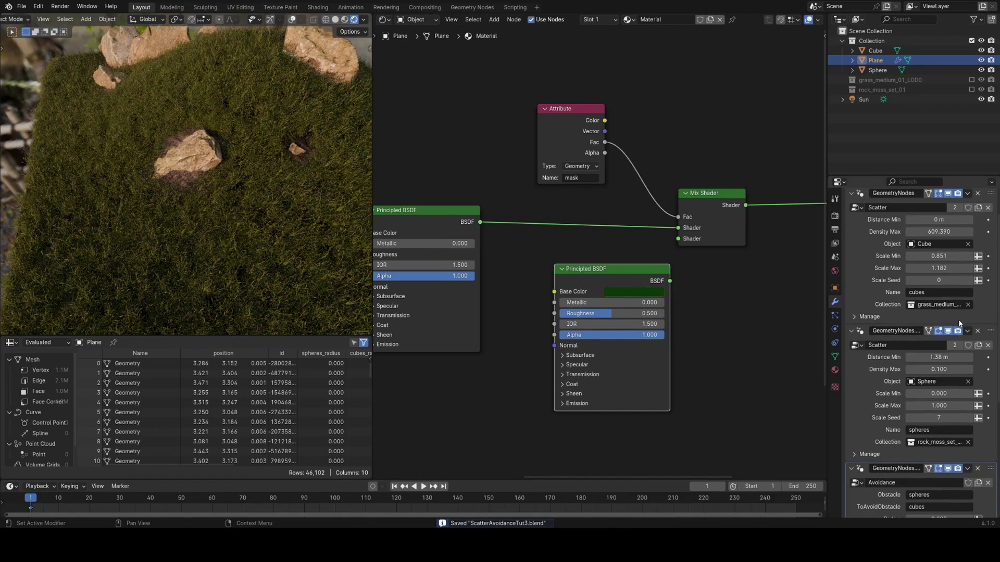
drag(693, 240, 682, 239)
drag(652, 272, 628, 268)
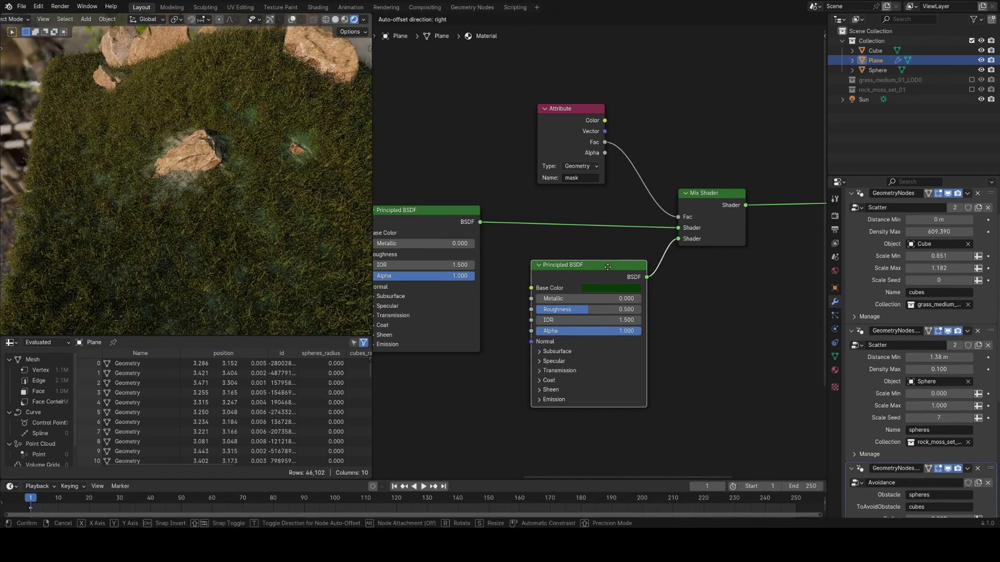
Step: Insert a Color Ramp between the mask attribute and Mix Shader, with the black stop just past the middle and white at 0.875
scroll(161, 243, down, 3)
middle_drag(160, 244, 228, 273)
scroll(229, 273, up, 4)
middle_drag(601, 198, 627, 261)
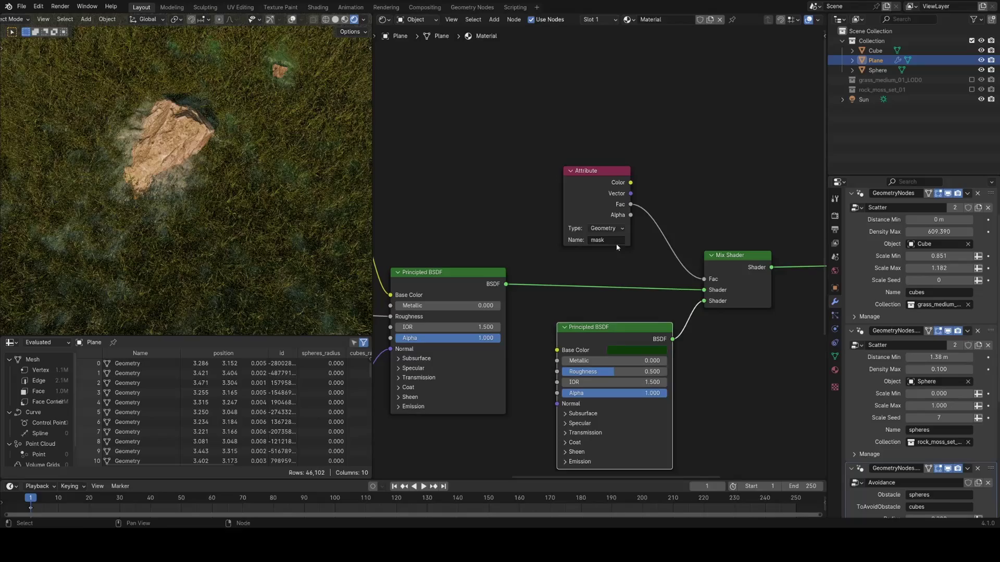
drag(623, 196, 522, 161)
key(shift+a)
text(ram)
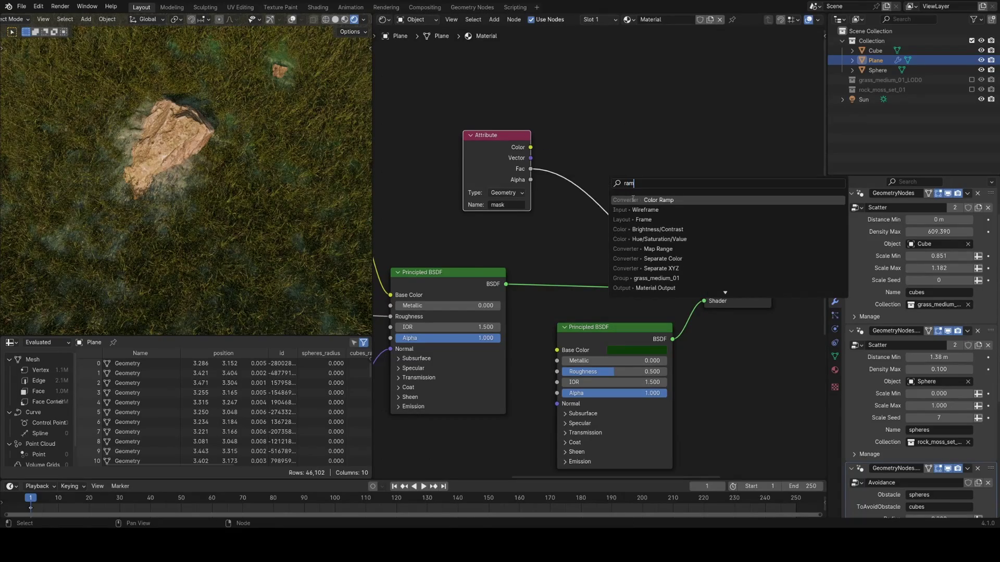
key(Return)
click(571, 163)
drag(571, 207, 663, 210)
mouse_move(224, 224)
middle_down()
mouse_move(188, 250)
mouse_move(224, 218)
middle_up()
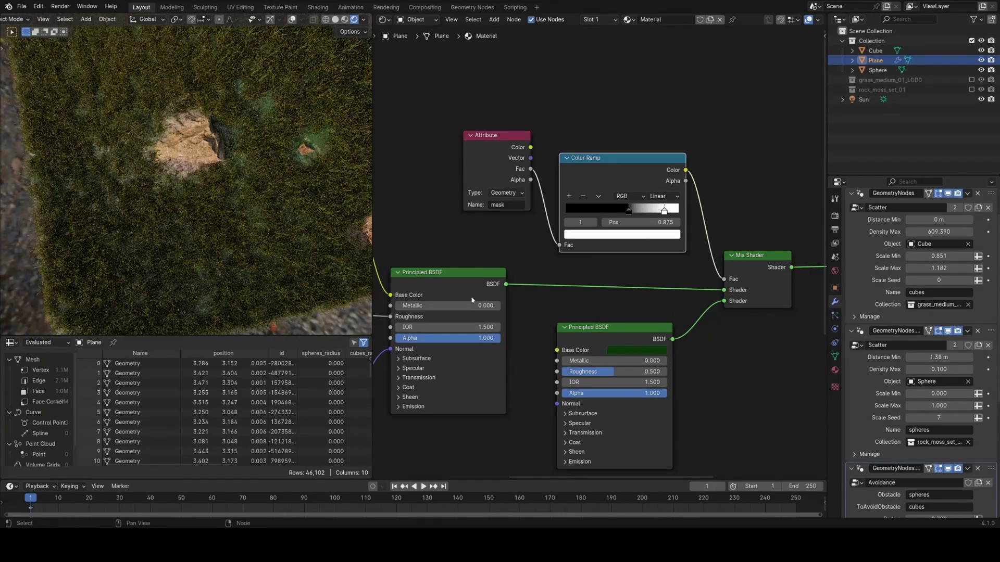
Step: Darken the second Principled BSDF's green Base Color, move that node lower, and save the file
click(639, 347)
scroll(640, 350, up, 3)
middle_drag(516, 416, 607, 326)
scroll(607, 326, down, 5)
drag(657, 241, 666, 291)
key(ctrl+s)
scroll(214, 273, down, 3)
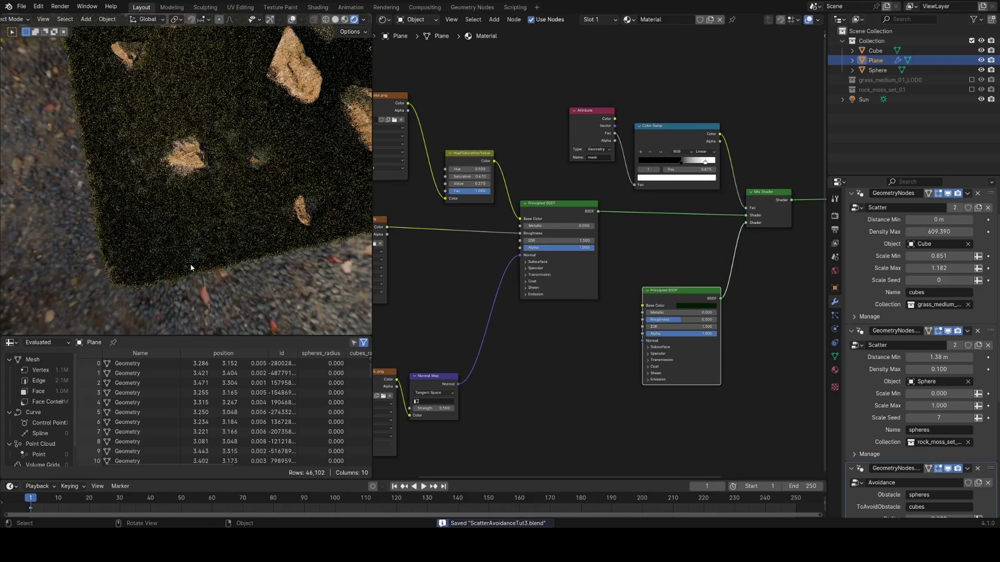
Step: Move the Realize Instances node below the other Avoidance nodes and inspect the grass around the small rock
middle_drag(192, 268, 208, 235)
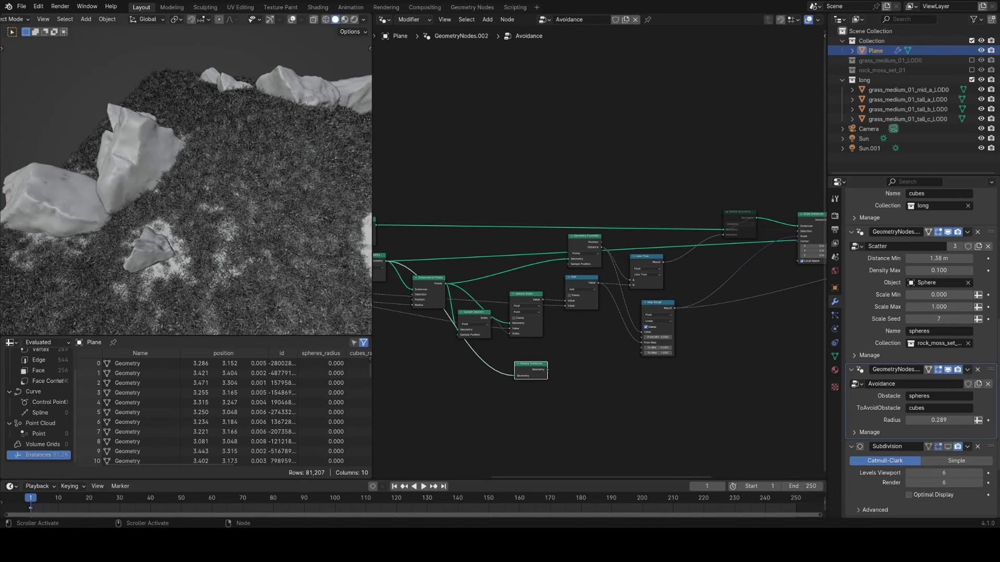
drag(539, 367, 569, 375)
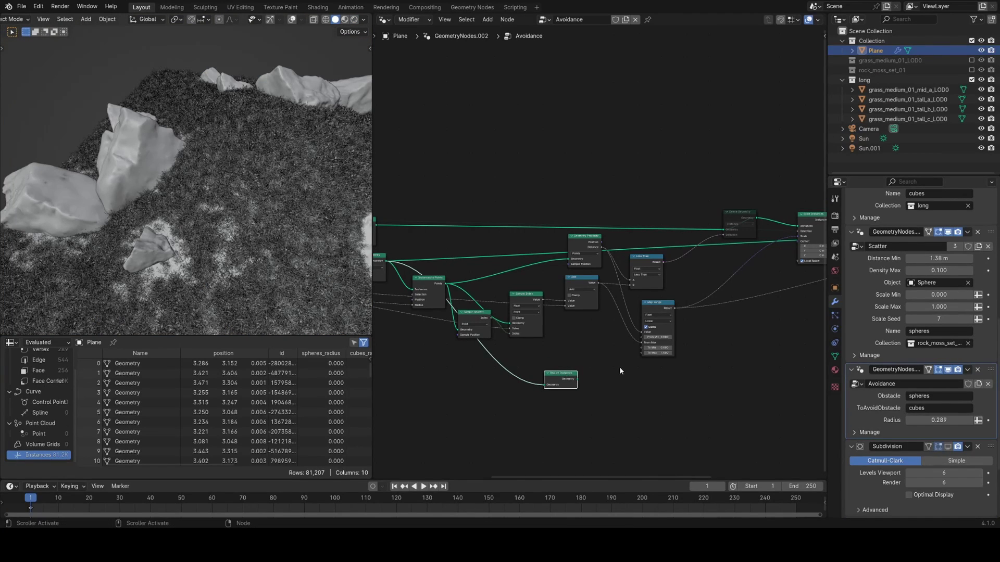
middle_drag(645, 349, 607, 339)
scroll(583, 338, up, 4)
mouse_move(241, 244)
middle_down()
mouse_move(266, 240)
mouse_move(250, 236)
middle_up()
shift+middle_drag(250, 236, 217, 196)
scroll(217, 196, up, 2)
middle_drag(553, 329, 648, 319)
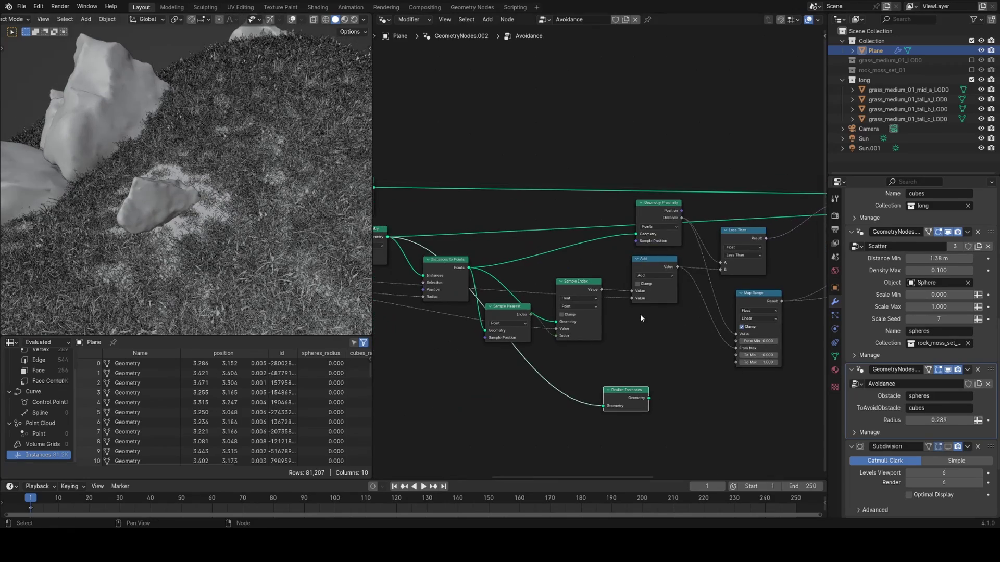
middle_drag(143, 223, 223, 242)
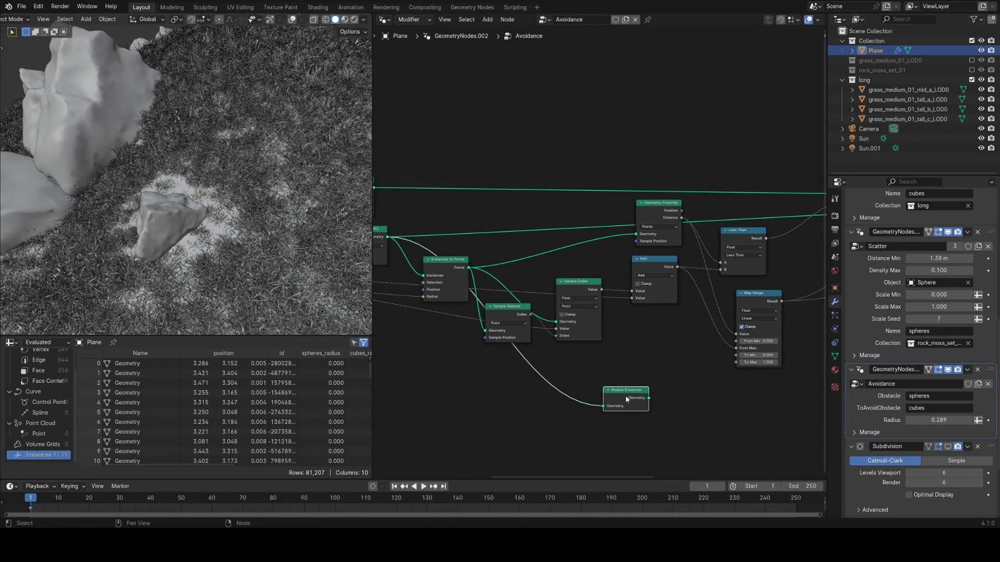
scroll(451, 281, up, 1)
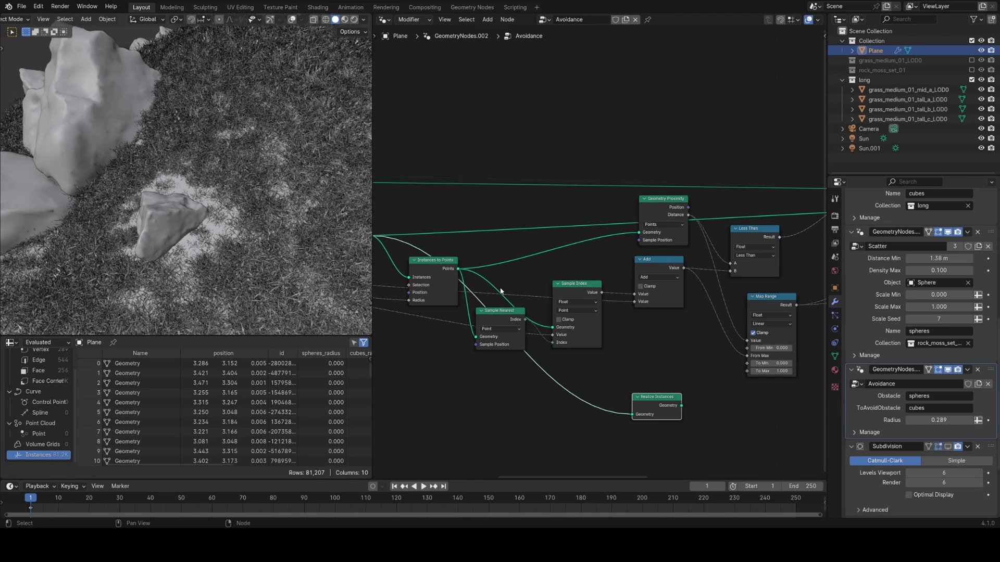
Step: Cut the link from the Map Range Result to Scale Instances' Scale and reposition the Realize Instances node
scroll(580, 299, down, 2)
middle_drag(657, 343, 521, 310)
scroll(522, 312, down, 1)
drag(522, 314, 620, 329)
middle_drag(708, 315, 627, 317)
scroll(580, 264, up, 3)
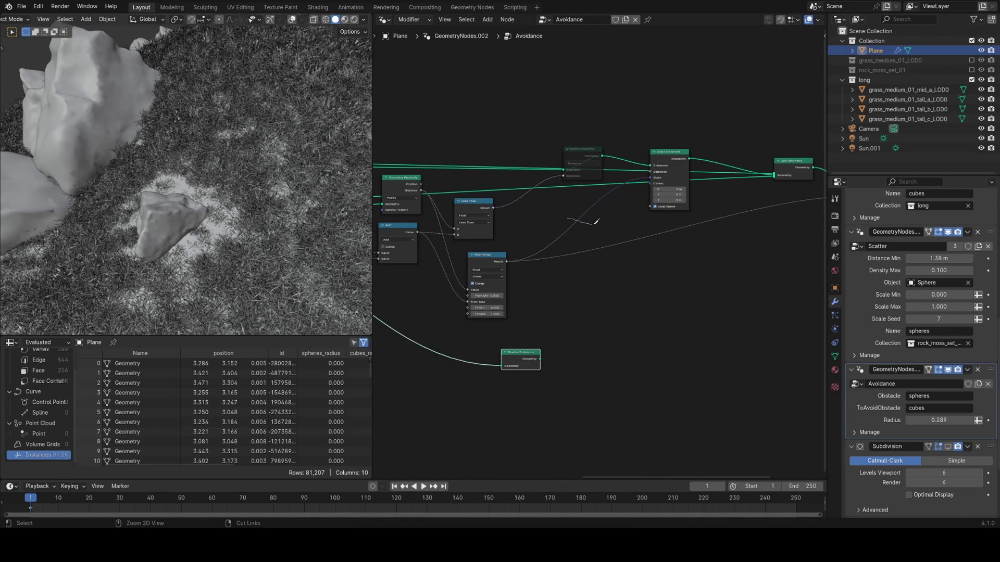
ctrl+right_drag(586, 219, 587, 218)
middle_drag(536, 255, 597, 254)
drag(553, 259, 537, 251)
drag(569, 354, 491, 340)
middle_drag(467, 327, 651, 349)
scroll(651, 349, down, 2)
drag(676, 357, 618, 355)
Step: Preview the separated rock instances and then the Realize Instances output through a Viewer node
ctrl+shift+click(425, 232)
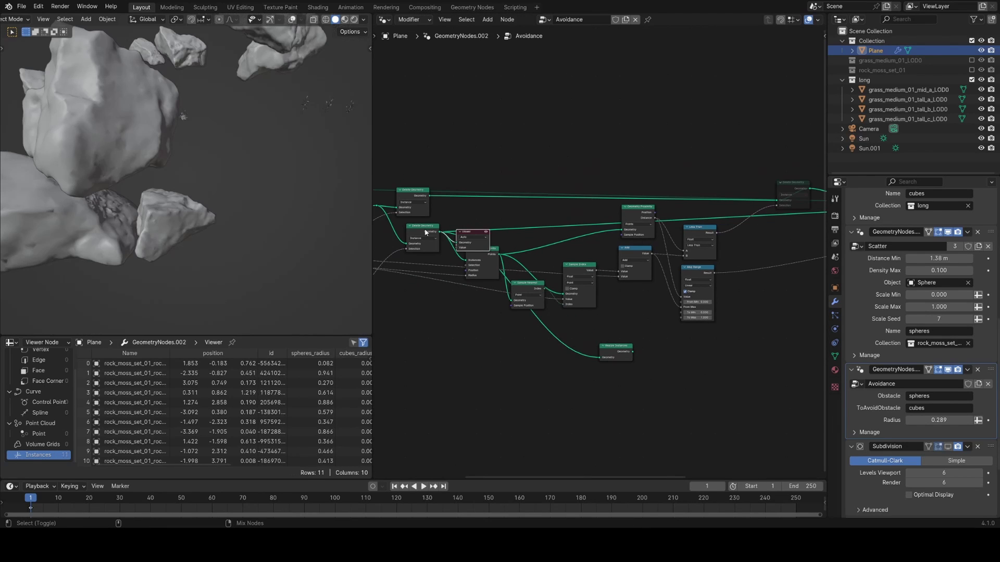
scroll(356, 244, down, 4)
ctrl+shift+click(623, 351)
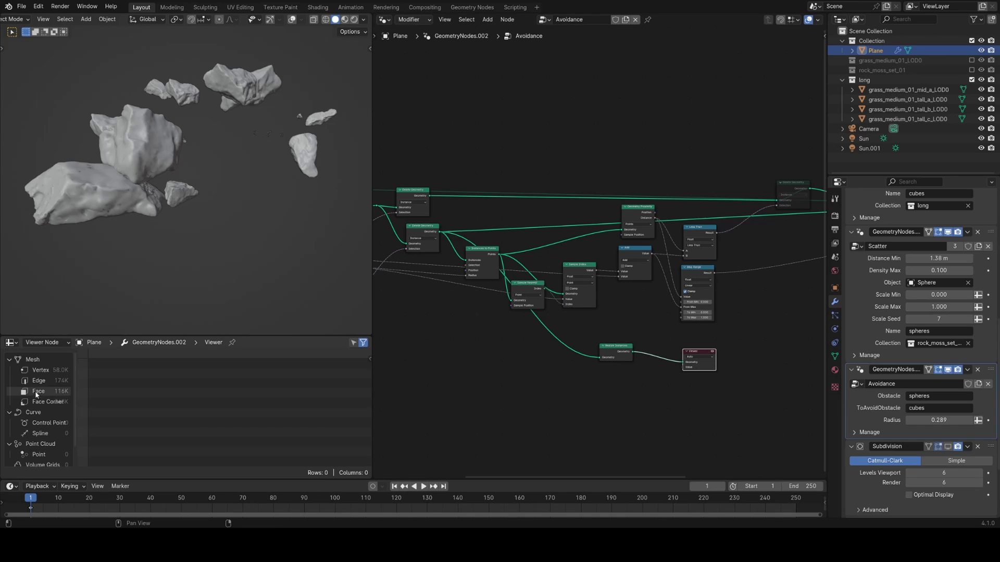
middle_drag(716, 335, 542, 360)
scroll(562, 357, up, 4)
middle_drag(647, 281, 768, 198)
drag(623, 359, 684, 349)
Step: Duplicate the Geometry Proximity node and connect Realize Instances to the copy's Geometry input
click(509, 145)
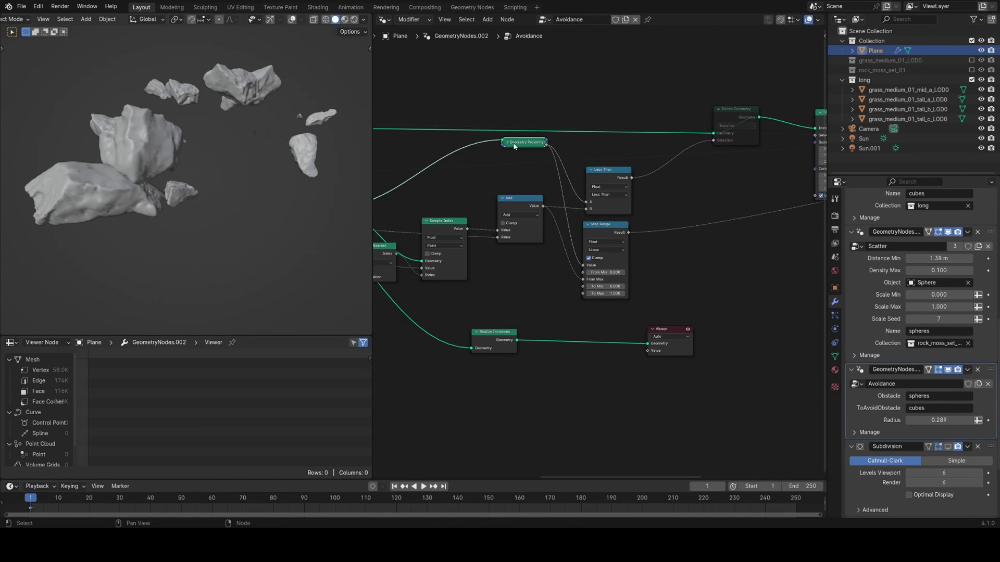
key(shift+d)
click(734, 276)
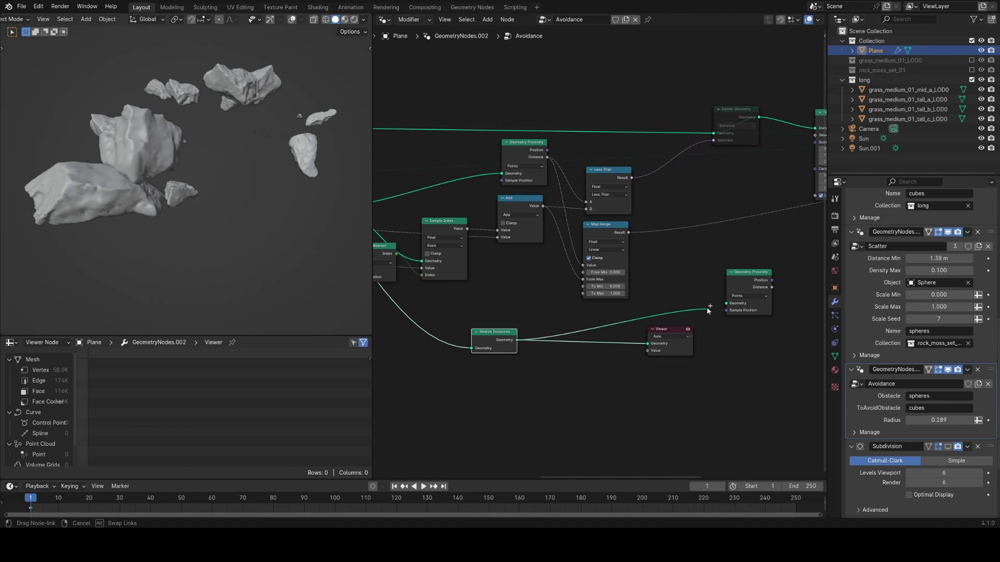
click(760, 326)
Step: Set the copied Geometry Proximity to Faces and connect its Distance to Scale Instances' Scale, removing the Viewer node
drag(752, 273, 718, 258)
middle_drag(718, 259, 568, 295)
drag(568, 295, 548, 295)
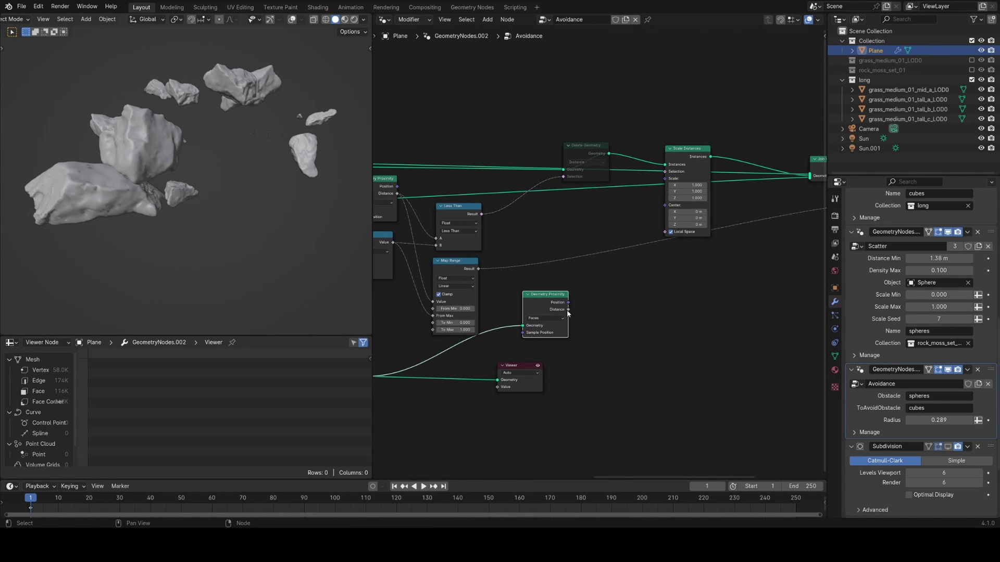
drag(662, 185, 664, 181)
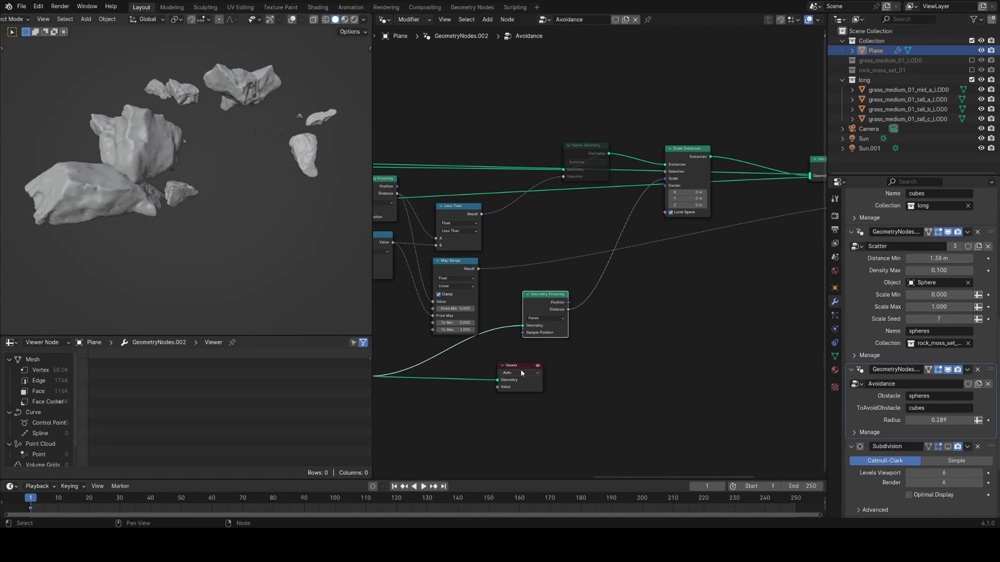
key(x)
Step: Insert a Map Range node between the copied Geometry Proximity's Distance and Scale Instances' Scale
middle_drag(636, 297, 561, 317)
scroll(562, 316, up, 1)
key(shift+a)
click(549, 283)
text(ma)
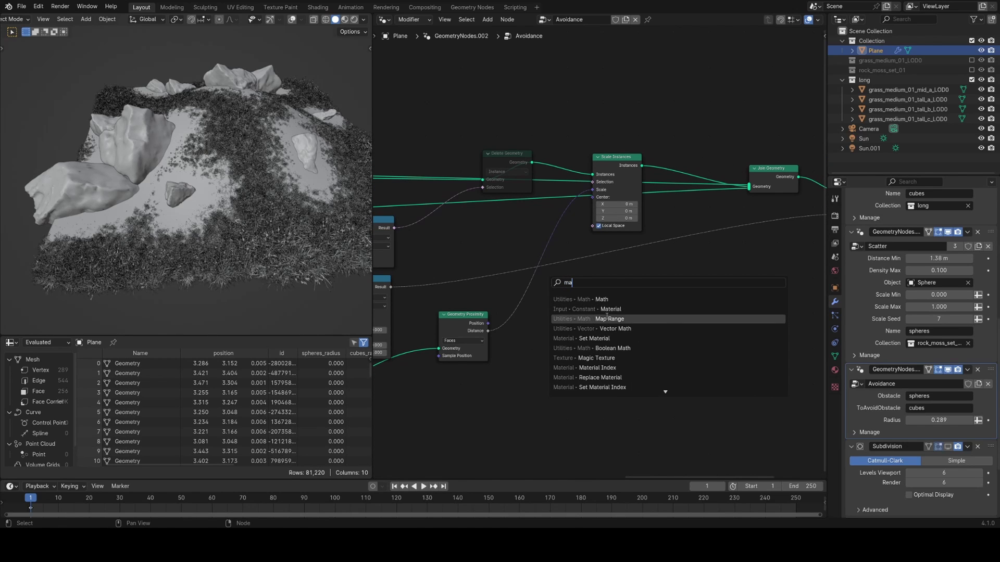
click(607, 319)
click(545, 380)
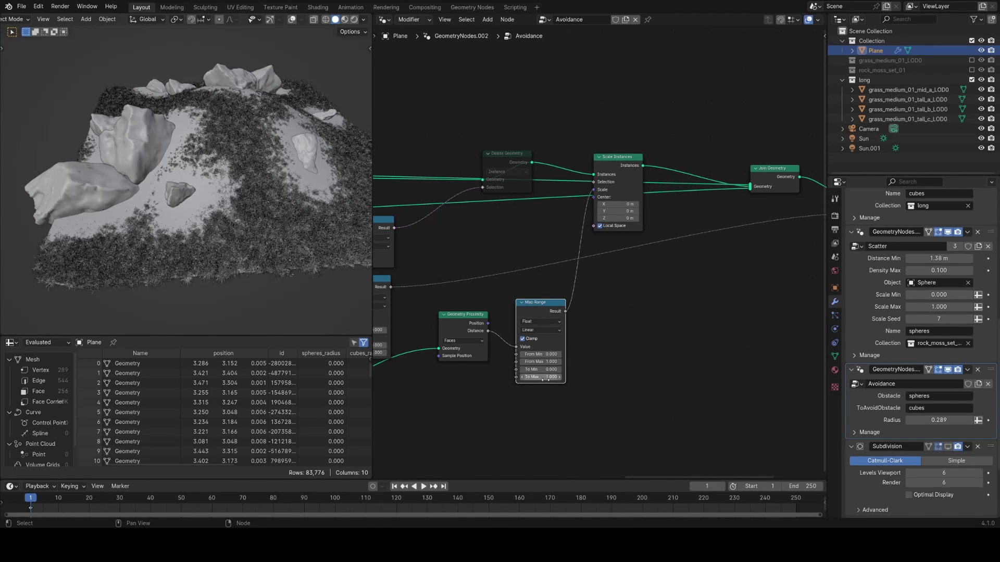
Step: Set the new Map Range's interpolation to Smoother Step and lower its From Min value
drag(542, 354, 527, 354)
click(542, 332)
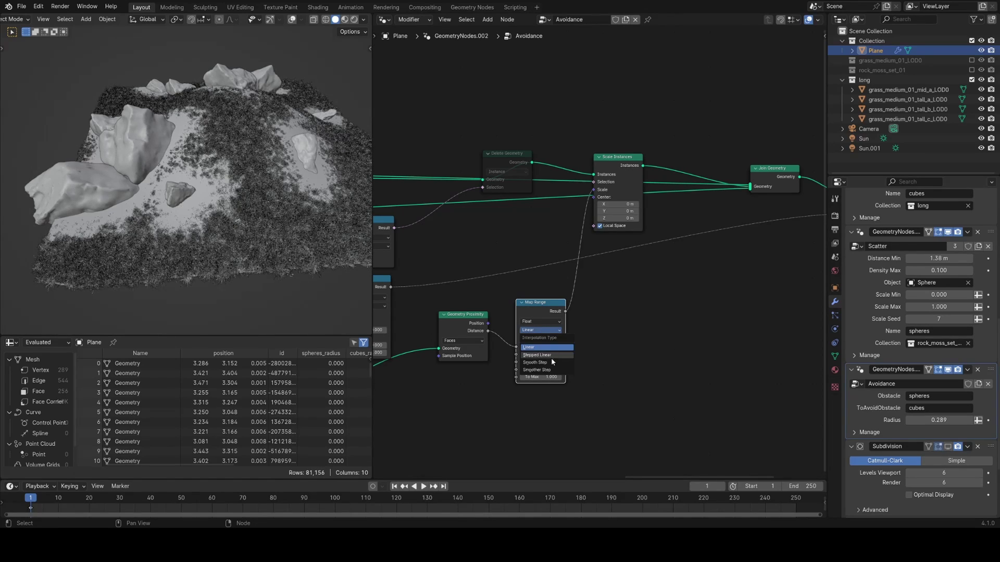
click(537, 371)
drag(554, 343, 526, 345)
Step: Move the face-based Geometry Proximity node lower beside its Map Range and save the file
middle_drag(305, 185, 221, 215)
middle_drag(229, 213, 193, 213)
scroll(500, 263, down, 3)
middle_drag(523, 278, 692, 281)
scroll(578, 280, down, 3)
drag(435, 207, 610, 345)
middle_drag(641, 378, 557, 364)
scroll(573, 355, up, 6)
drag(560, 308, 543, 349)
key(ctrl+s)
Step: Inspect the grass scaling around the rocks up close, check it in wireframe, and return to solid shading
scroll(504, 323, down, 2)
middle_drag(502, 323, 627, 305)
middle_drag(198, 224, 210, 227)
scroll(210, 227, up, 4)
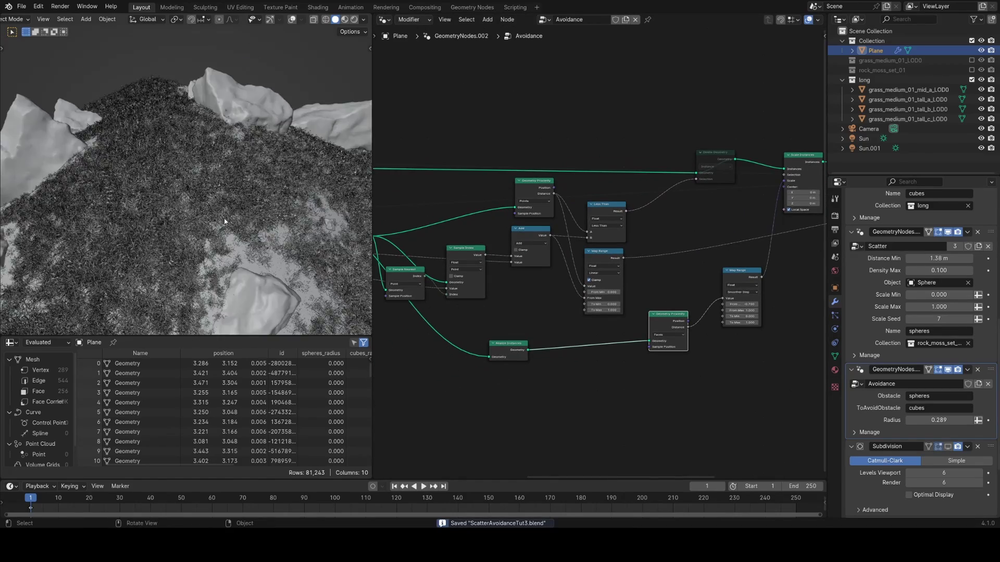
shift+middle_drag(104, 164, 182, 170)
scroll(182, 170, up, 3)
key(z)
click(105, 166)
middle_drag(105, 167, 172, 160)
key(z)
click(184, 215)
scroll(235, 180, down, 4)
key(z)
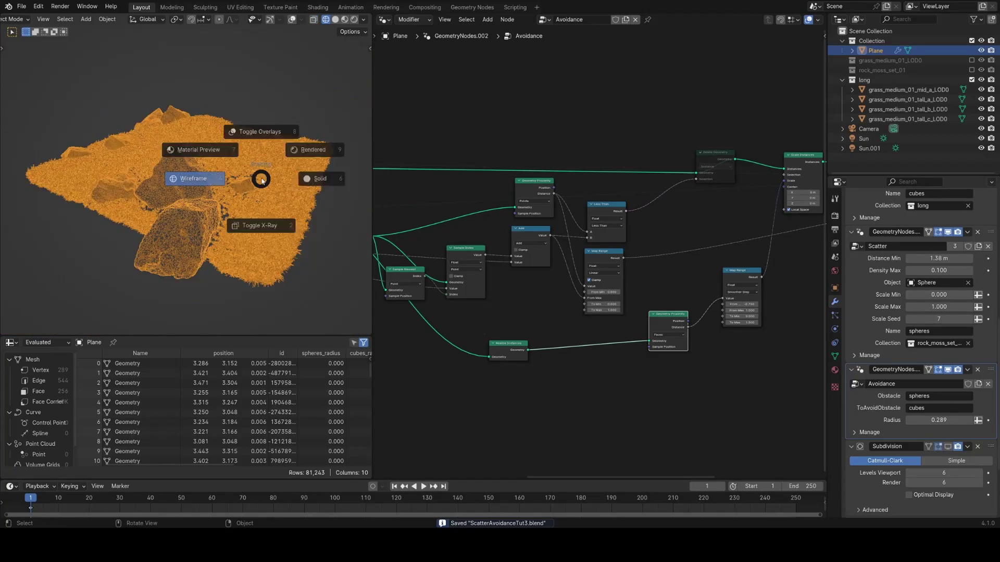
click(325, 179)
mouse_move(254, 196)
middle_down()
mouse_move(268, 203)
mouse_move(249, 185)
mouse_move(235, 191)
middle_up()
Step: Switch the viewport to rendered shading and examine the grass around the rocks
key(z)
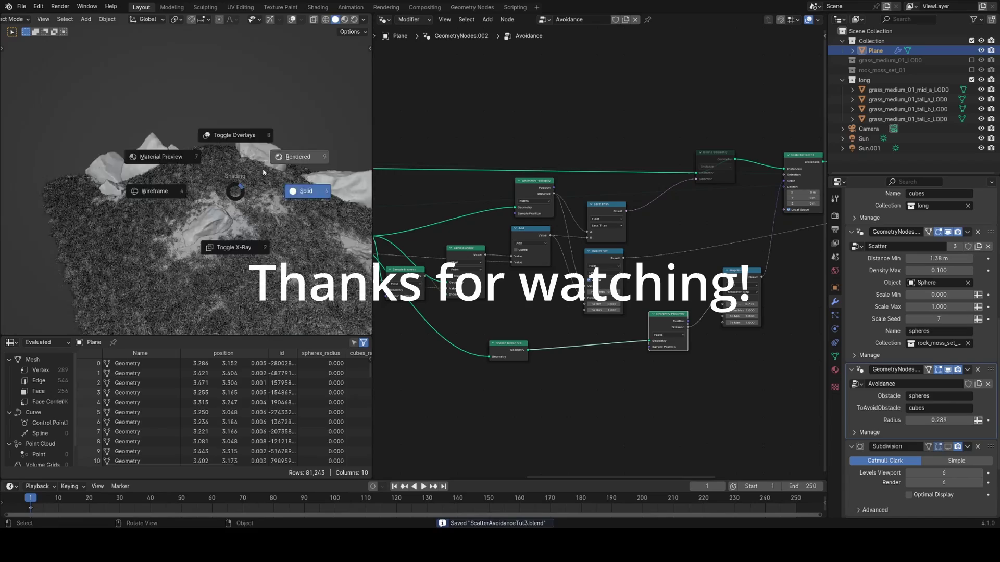
click(274, 168)
middle_drag(242, 207, 167, 236)
scroll(227, 254, up, 6)
middle_drag(228, 255, 235, 268)
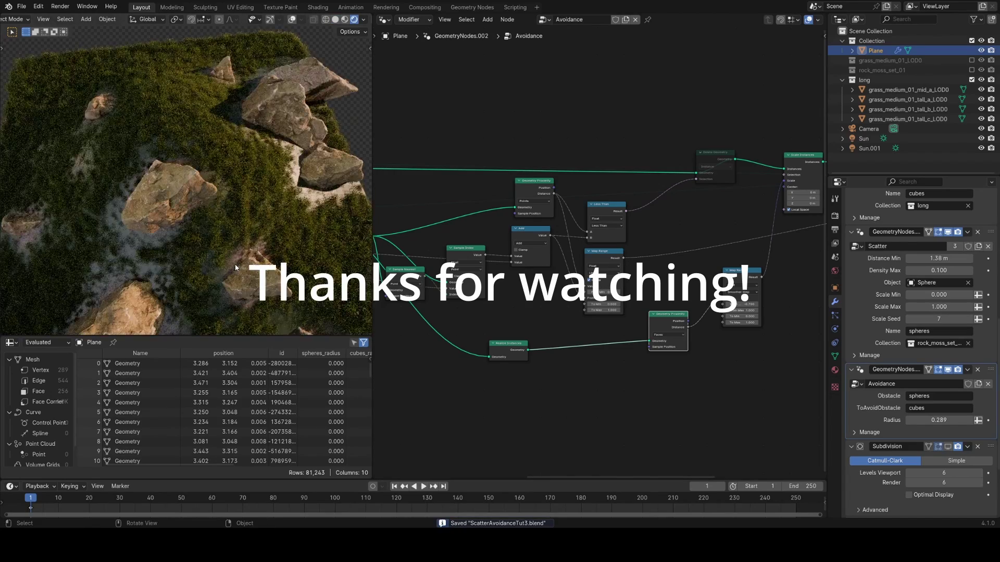